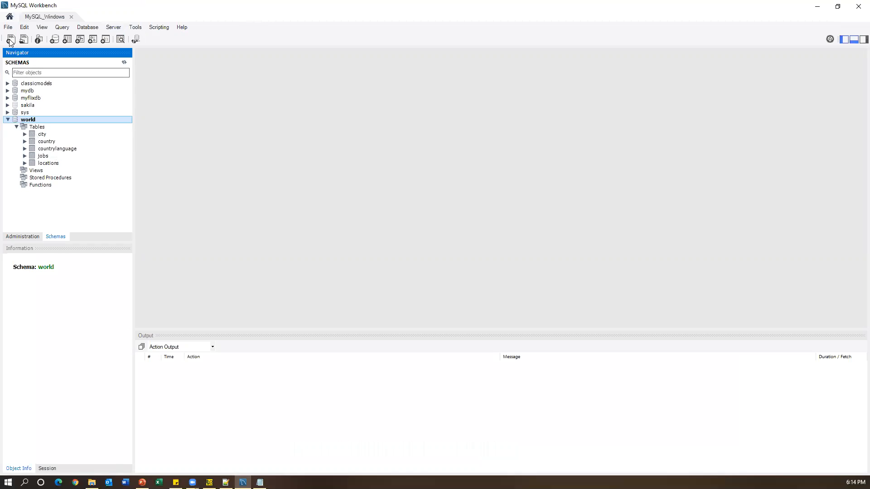
- In a new SQL tab, run 'use world;' and 'select * from country;' together
left_click(10, 39)
type("USE WORLD;")
key("Return")
key("Up")
key("ctrl+a")
key("BackSpace")
type("use world;")
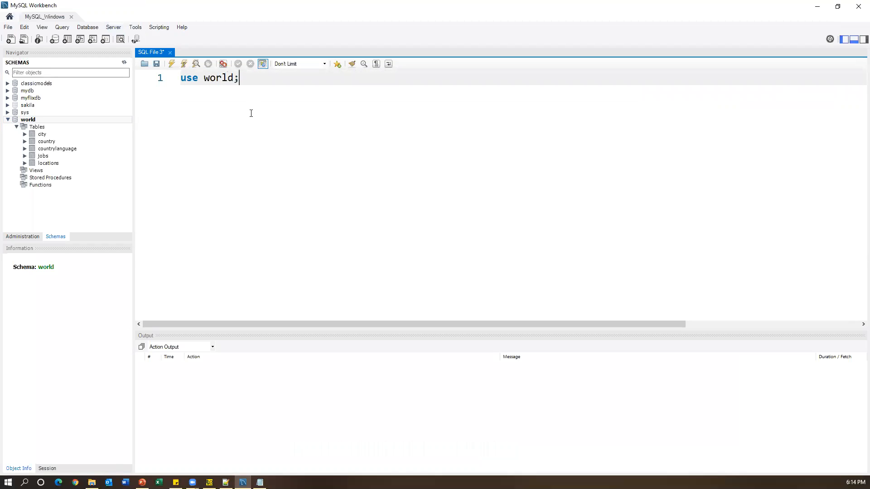
key("Return")
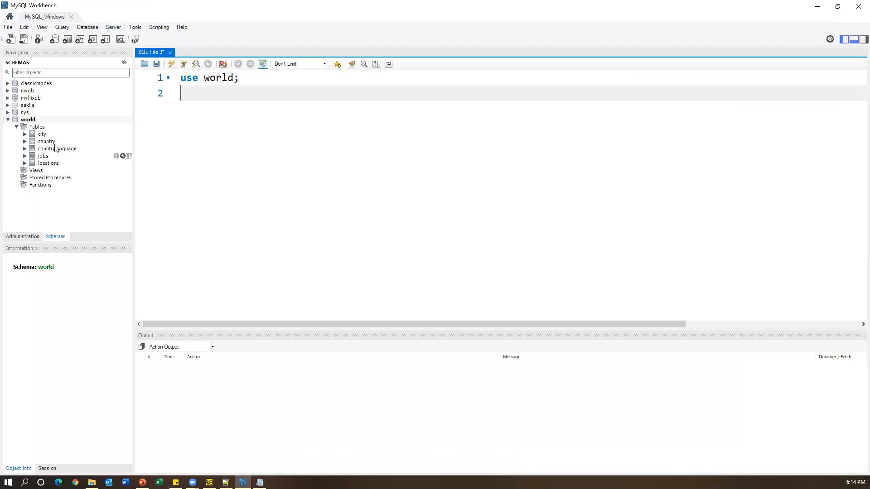
type("select * from country;")
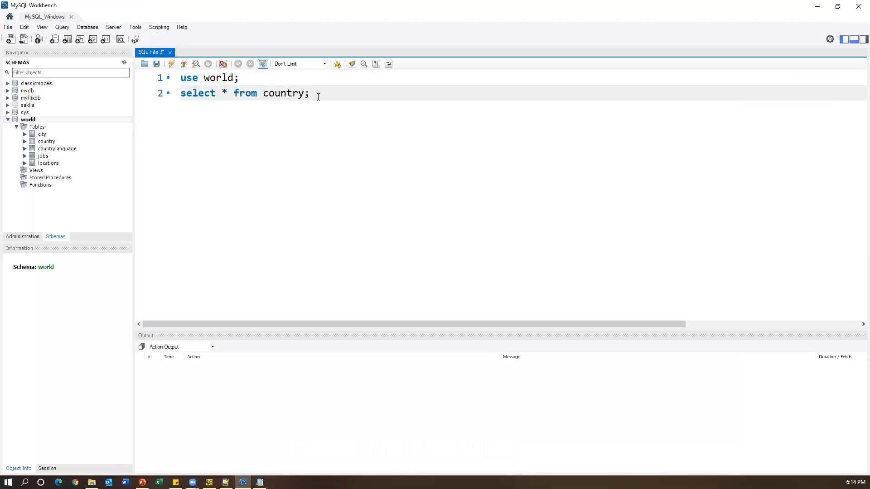
left_click_drag(318, 97, 156, 80)
left_click(172, 67)
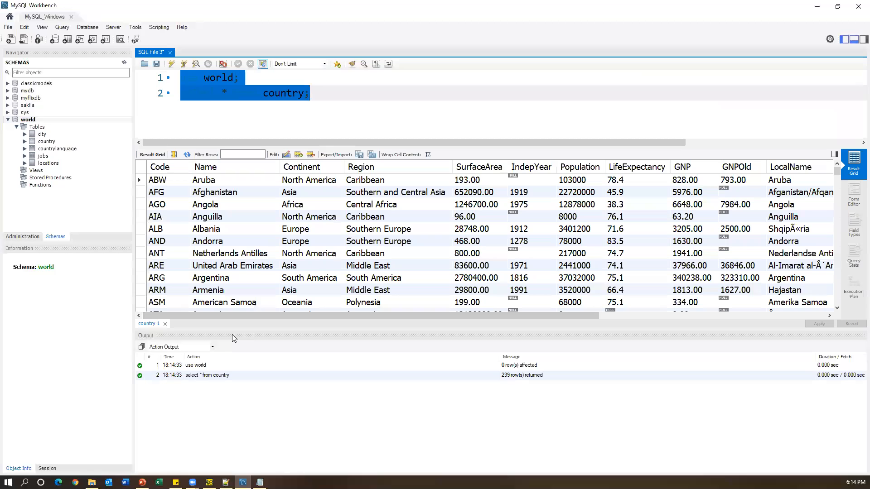
- Enlarge the result grid to view the country rows, then minimize Workbench
left_click_drag(235, 329, 237, 386)
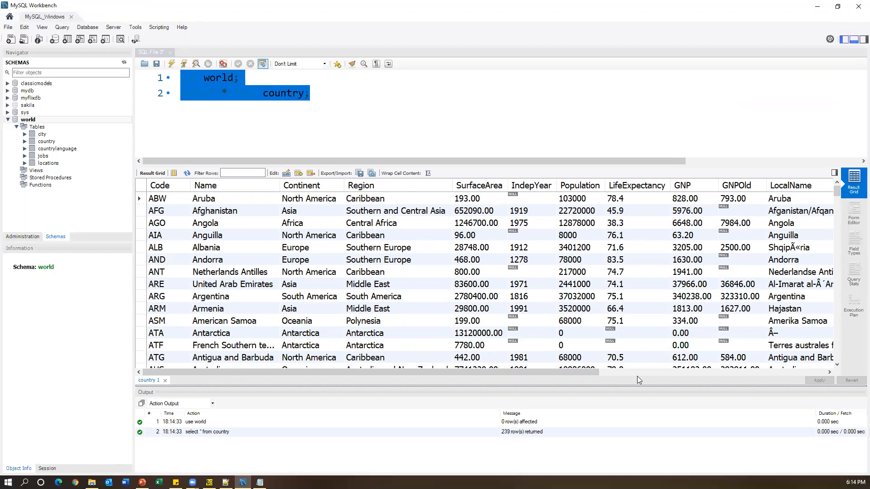
left_click_drag(656, 371, 460, 375)
left_click_drag(579, 373, 672, 373)
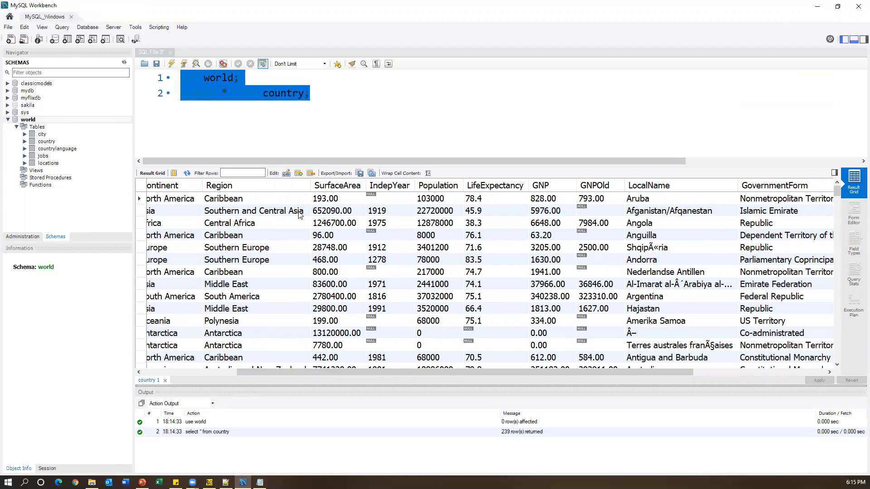
left_click(818, 7)
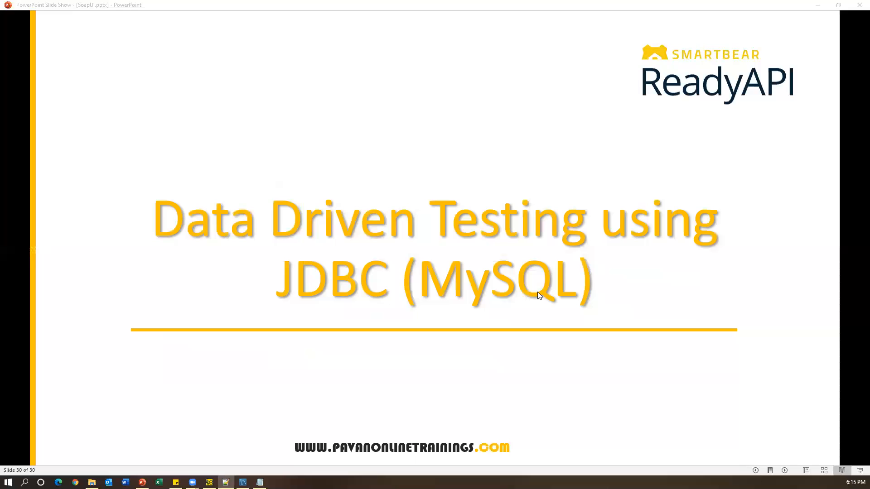
left_click(812, 3)
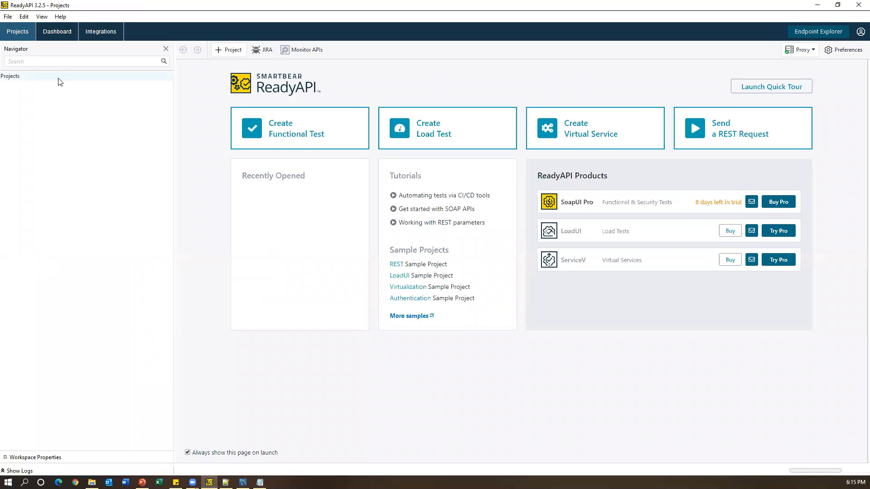
- Create a WSDL Definition (SOAP) project from the pasted footballpool.dataaccess.eu info.wso?WSDL URL
left_click(817, 5)
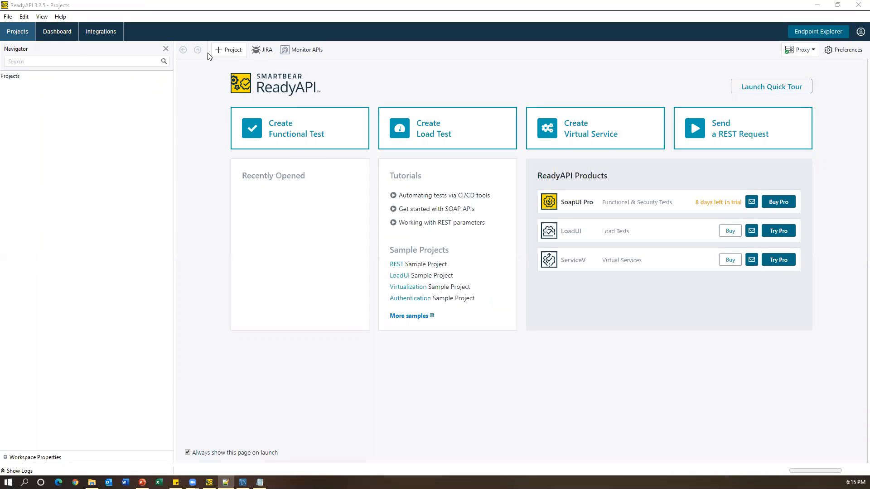
left_click(229, 53)
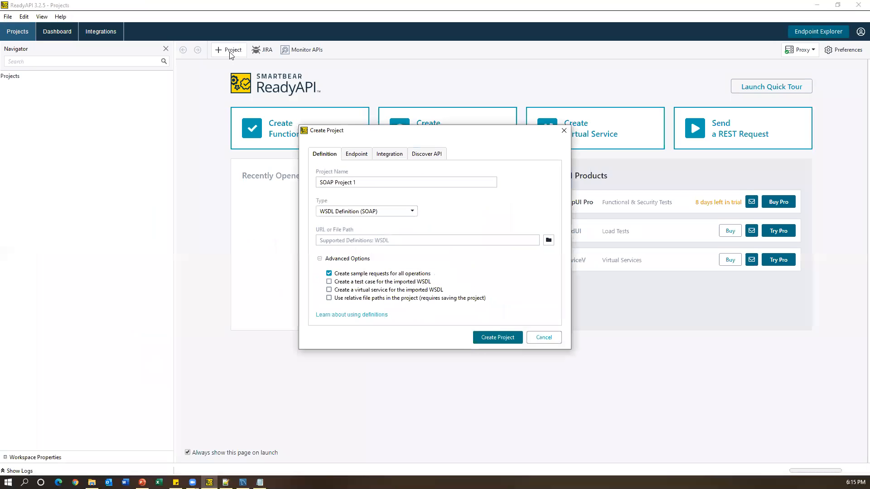
triple_click(369, 180)
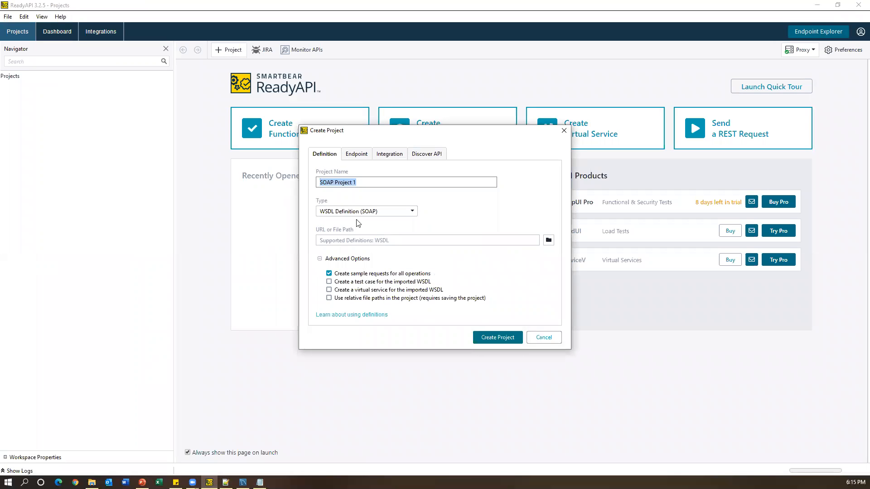
left_click(388, 210)
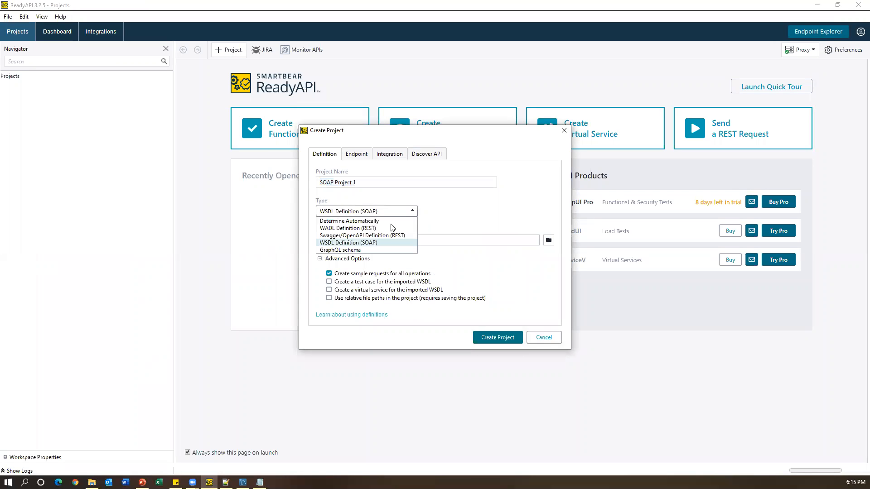
left_click(357, 243)
left_click(358, 240)
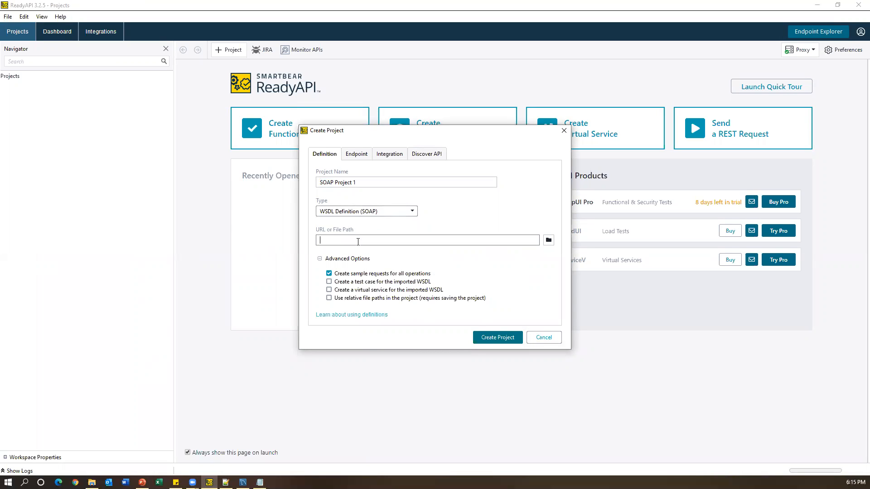
type("https://footballpool.dataaccess.eu/info.wso?WSDL")
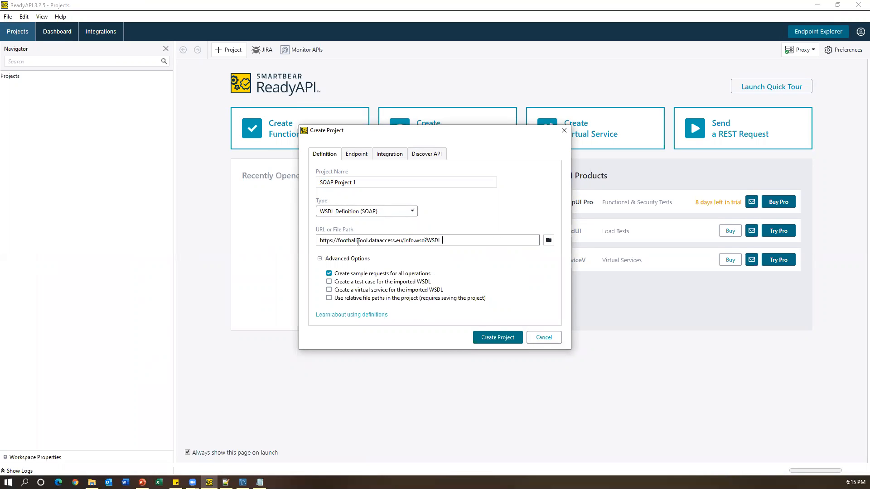
left_click(505, 336)
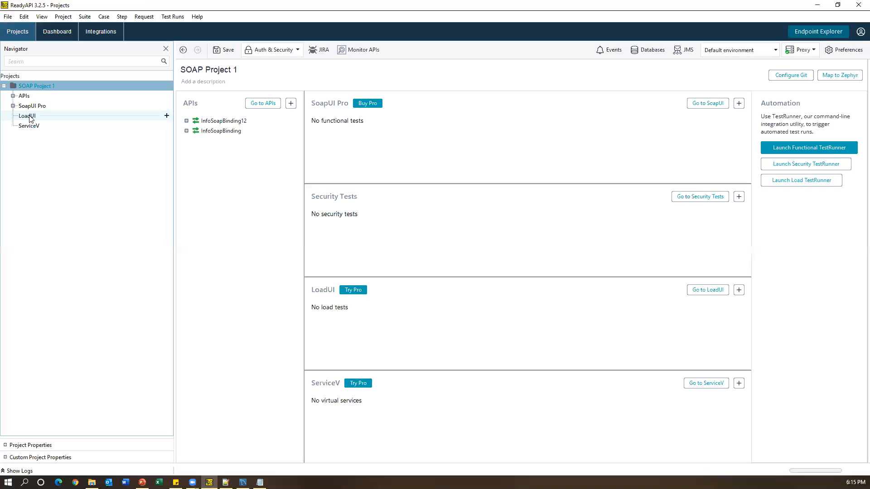
- Remove the InfoSoapBinding12 interface from the project
left_click(13, 96)
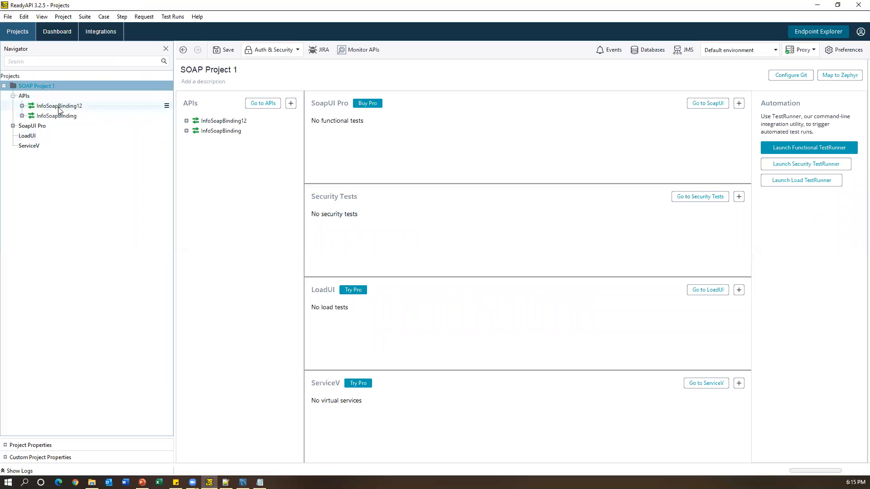
right_click(76, 107)
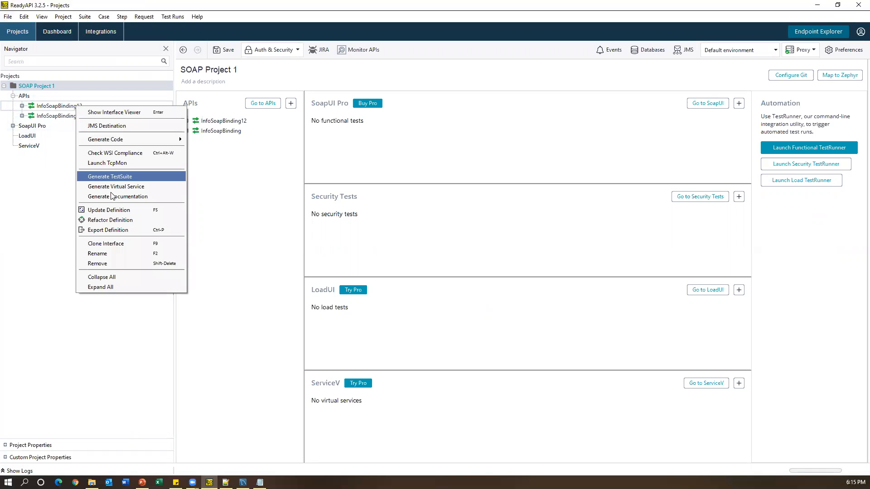
left_click(121, 263)
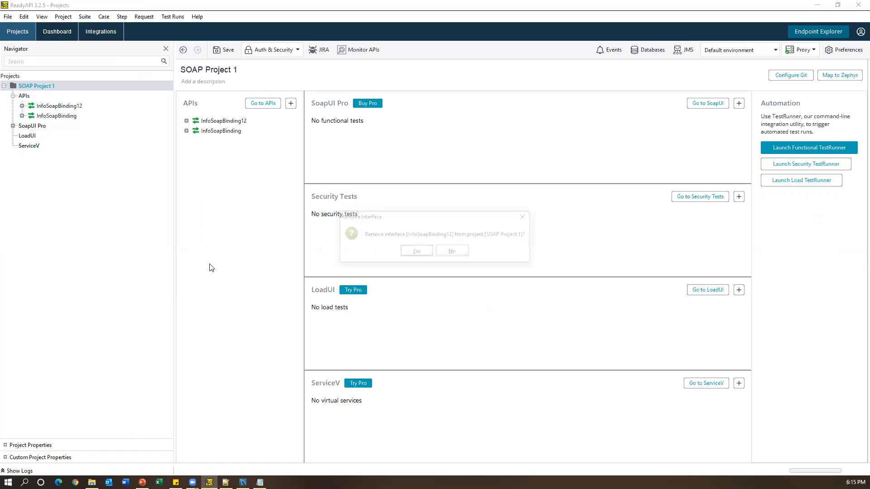
left_click(413, 252)
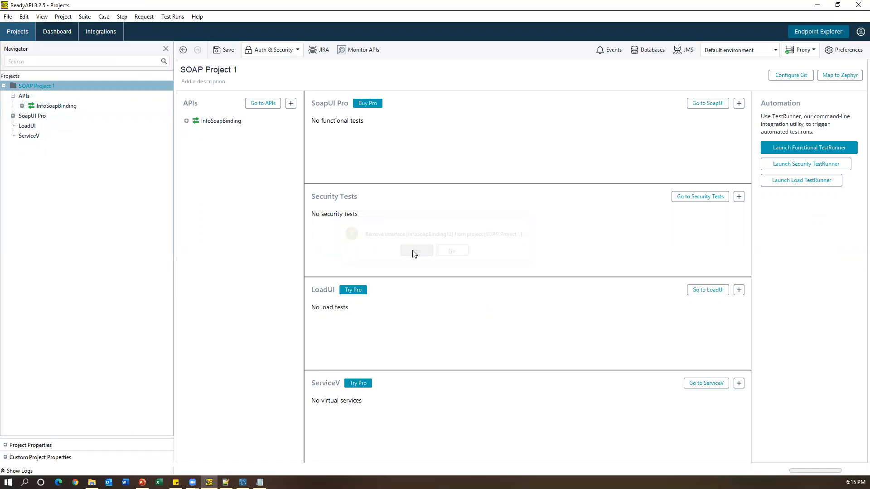
left_click(22, 106)
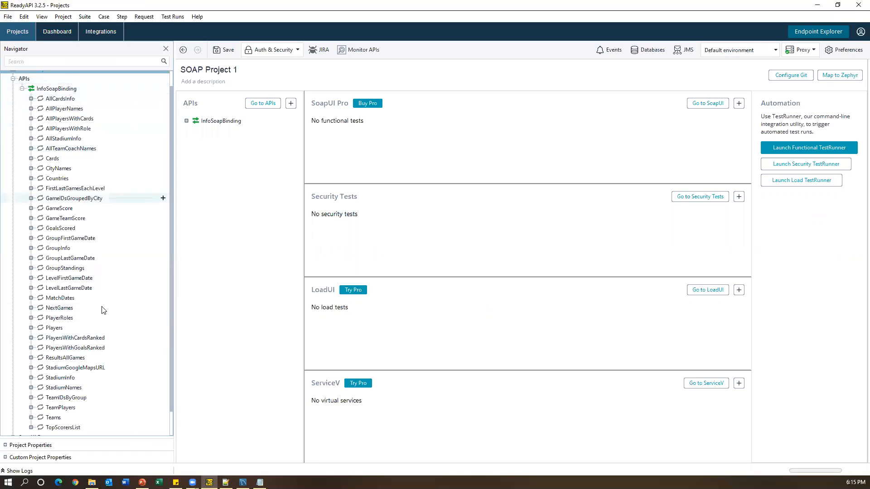
scroll(22, 109, "up", 1)
left_click(22, 105)
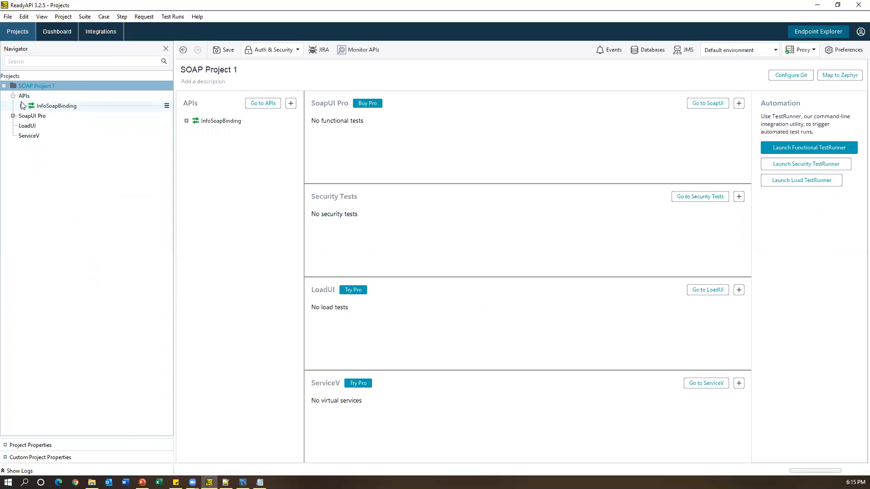
- Generate a test suite from InfoSoapBinding with only the Countries operation, named TestSuite
right_click(52, 109)
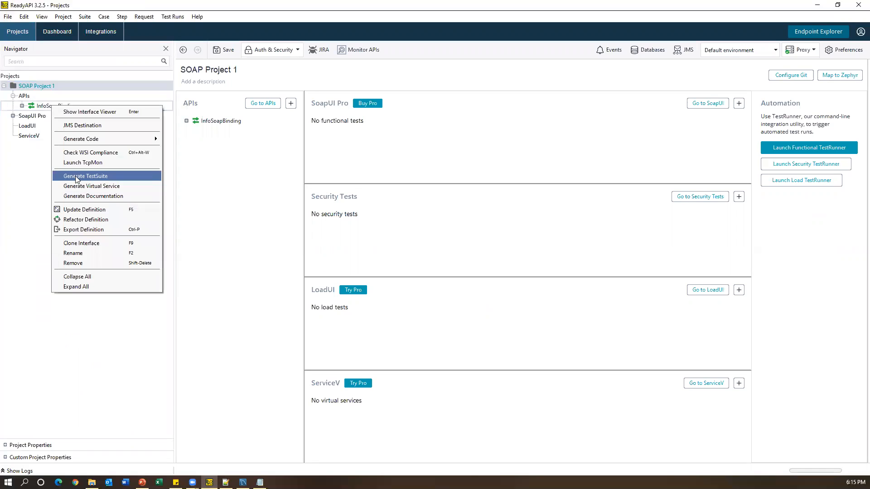
left_click(101, 177)
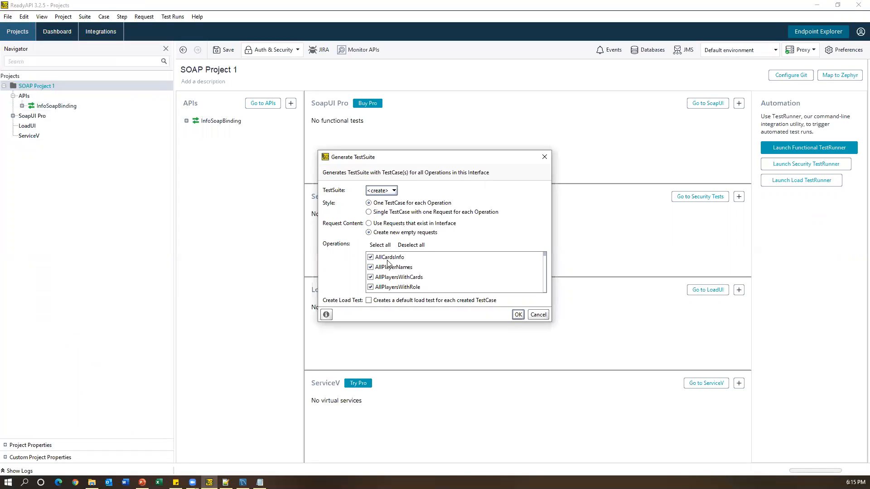
left_click_drag(552, 324, 560, 375)
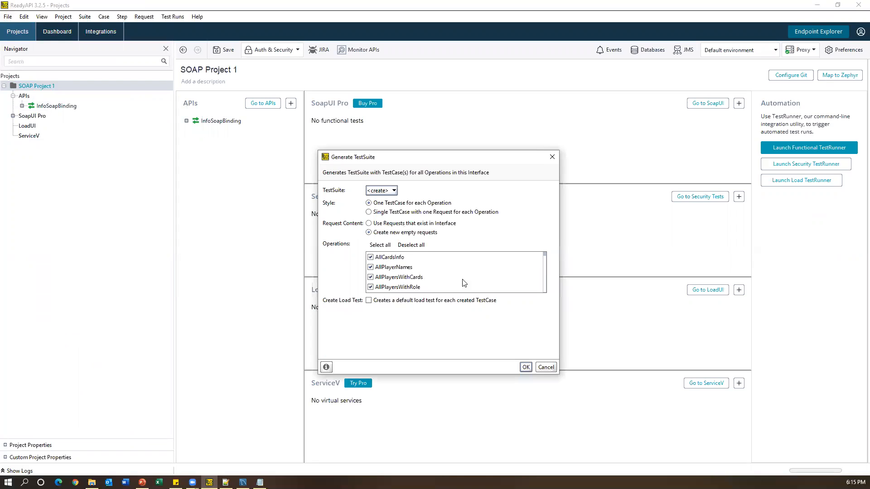
left_click(411, 245)
scroll(408, 276, "down", 4)
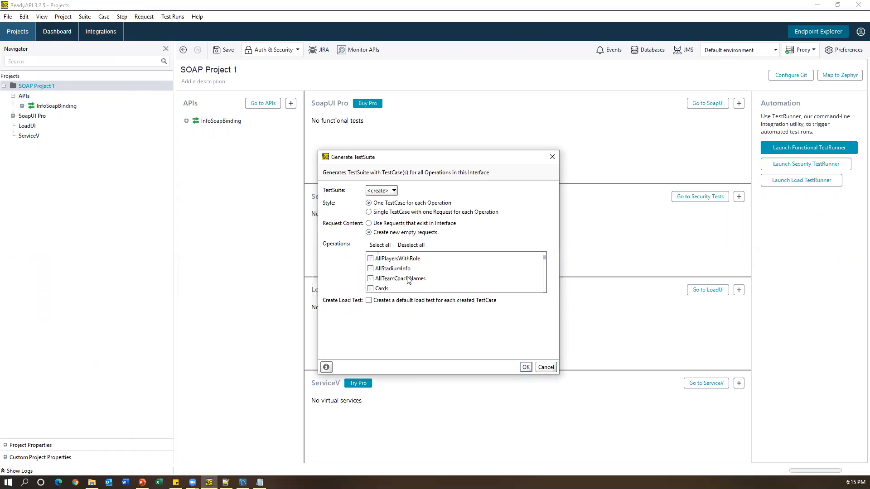
scroll(408, 279, "down", 2)
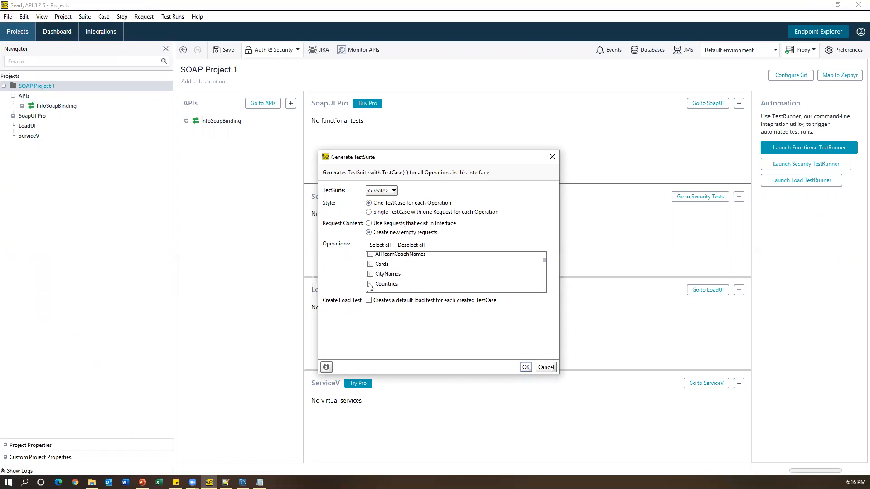
left_click(370, 285)
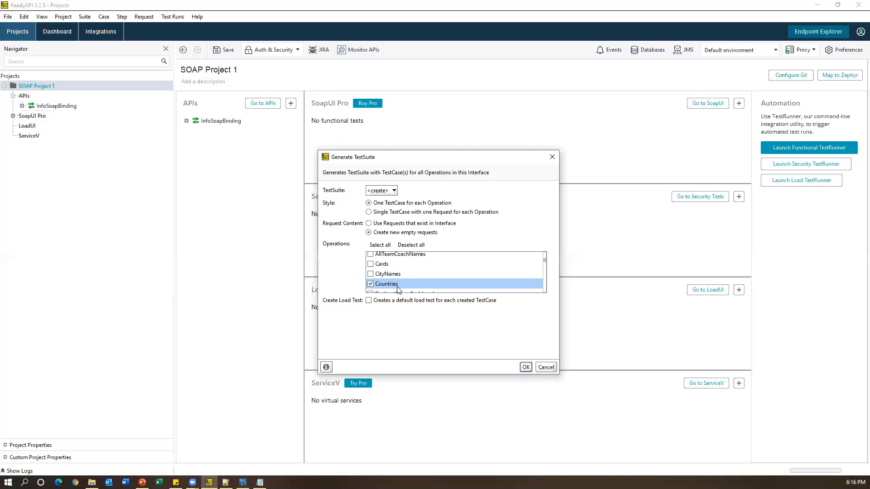
left_click(525, 368)
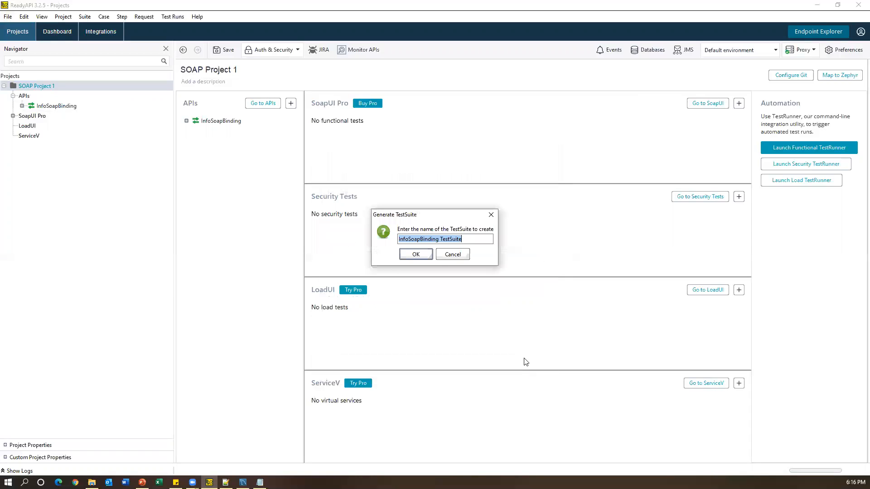
left_click_drag(437, 239, 368, 235)
key("BackSpace")
left_click(422, 254)
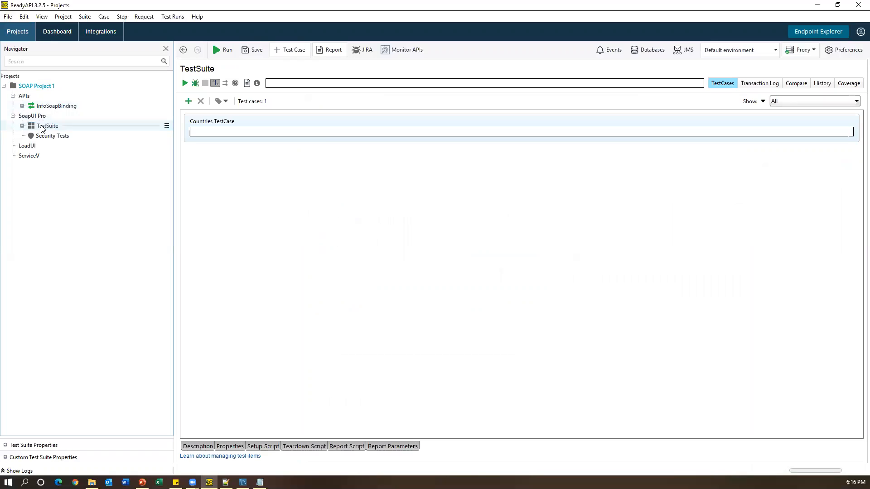
- Rename the test suite to myTestSuite
left_click(21, 127)
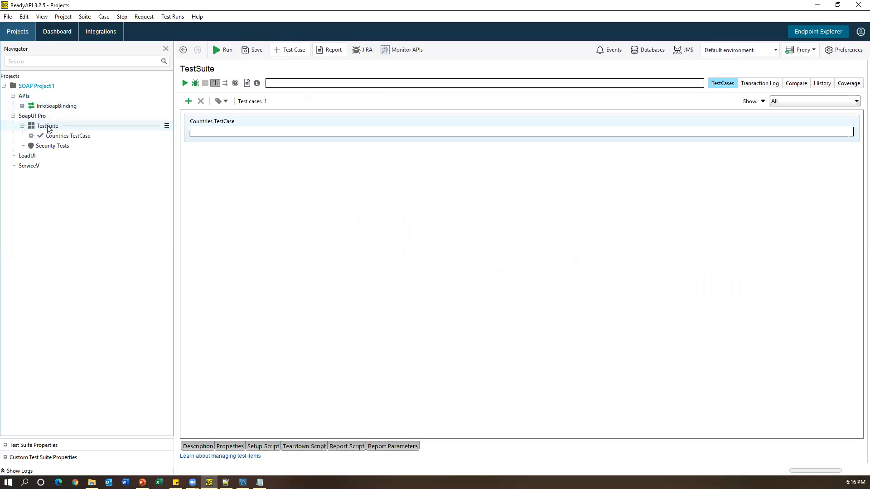
right_click(48, 127)
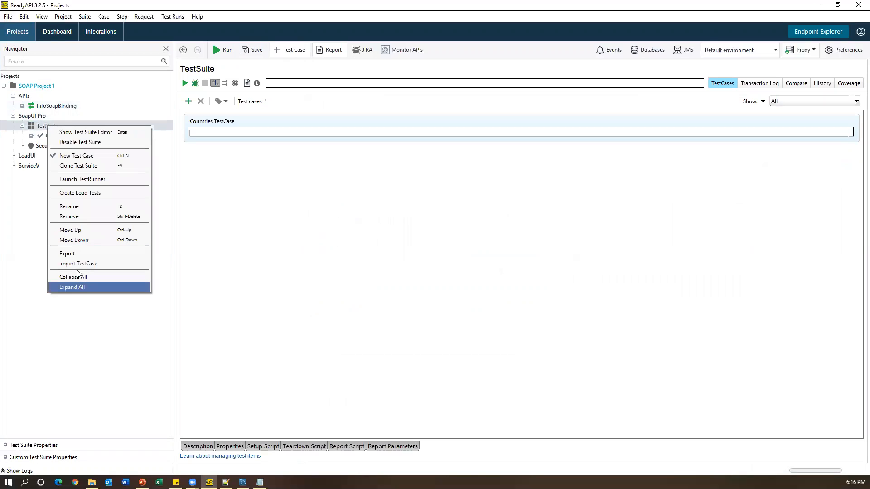
left_click(71, 207)
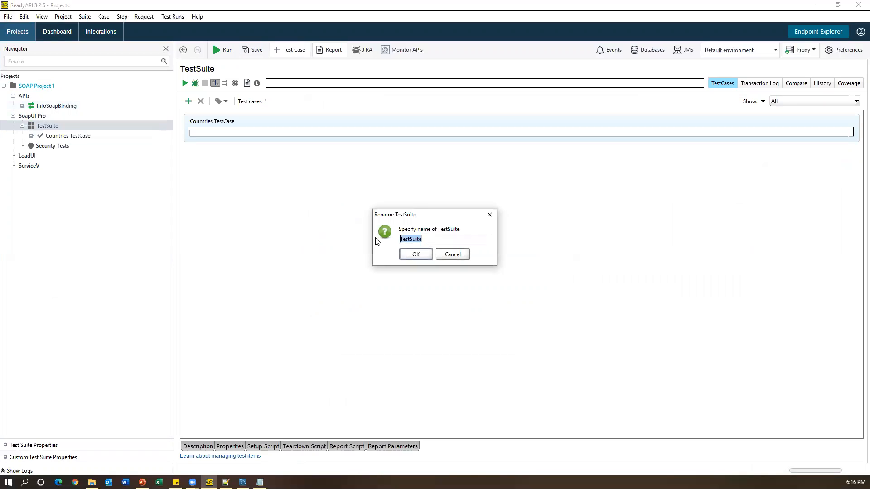
type("myTestSuite")
left_click(416, 254)
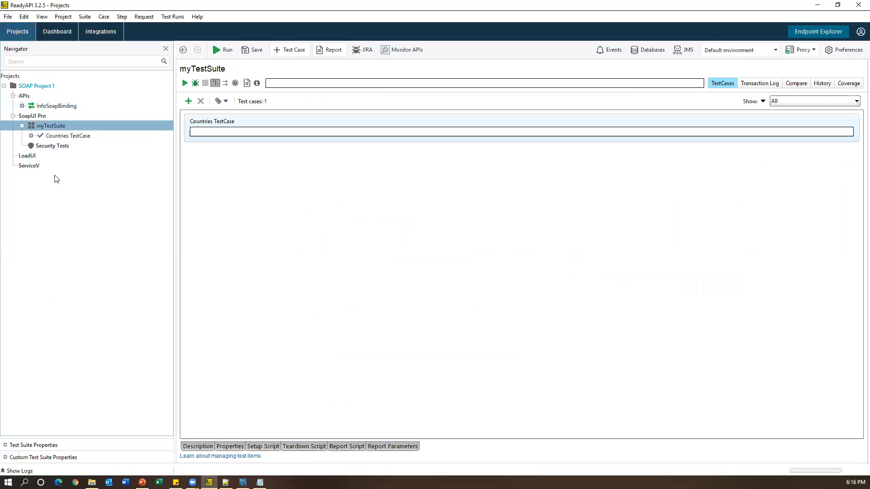
- Open the Countries request step inside the Countries TestCase
left_click(57, 127)
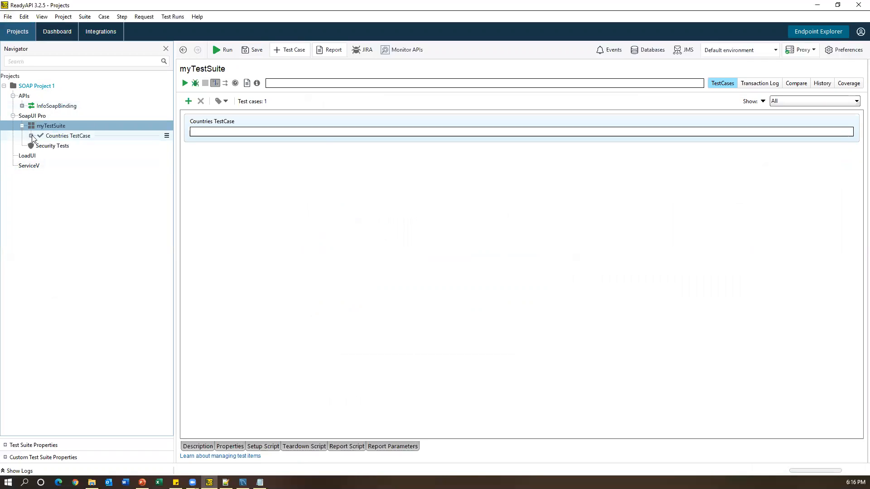
left_click(70, 137)
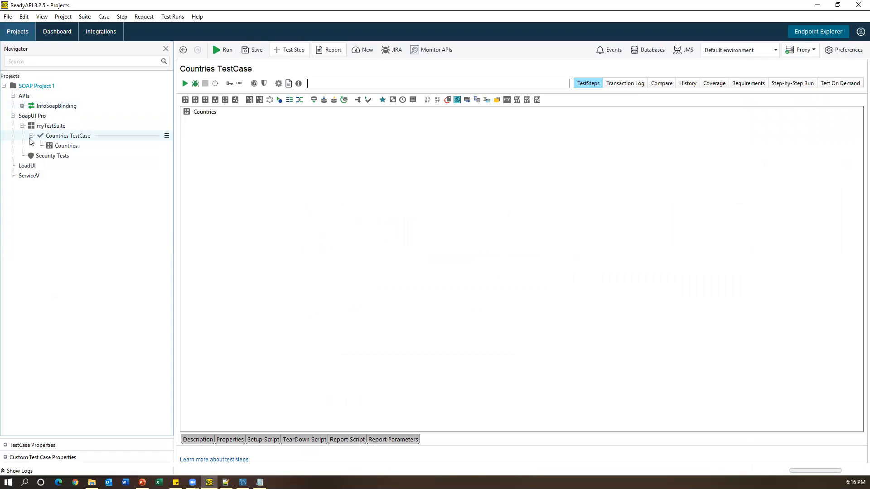
left_click(31, 136)
left_click(66, 146)
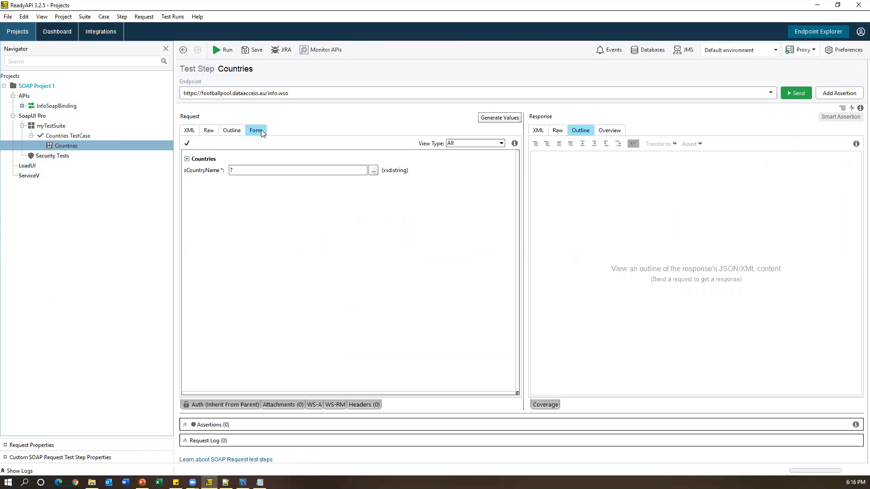
- Set sCountryName to India in the request XML and send it
left_click(190, 131)
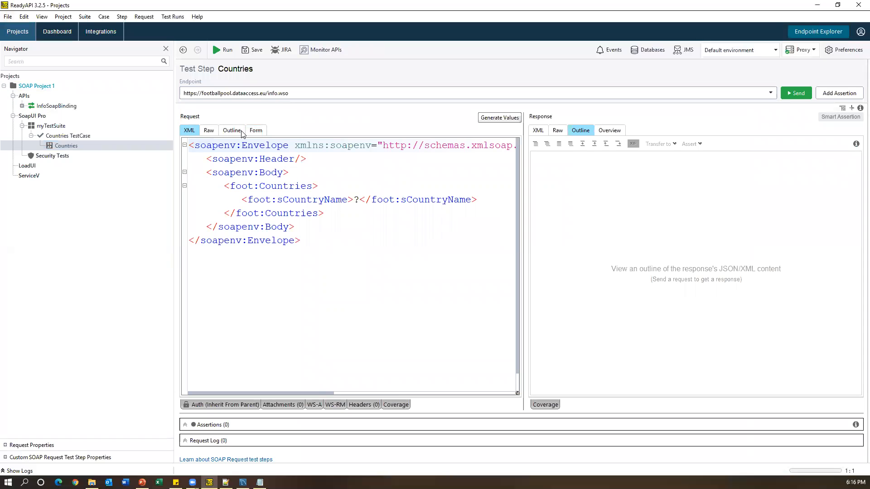
left_click(364, 243)
double_click(357, 201)
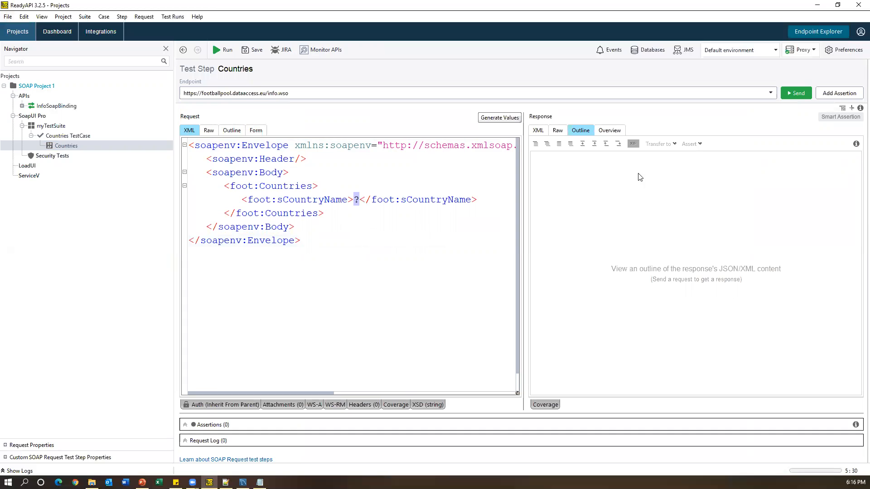
key("BackSpace")
type("India")
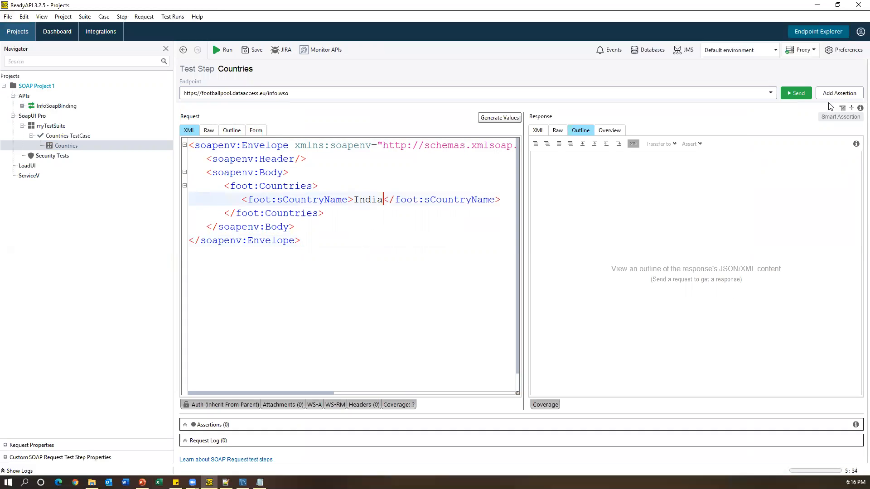
left_click(799, 93)
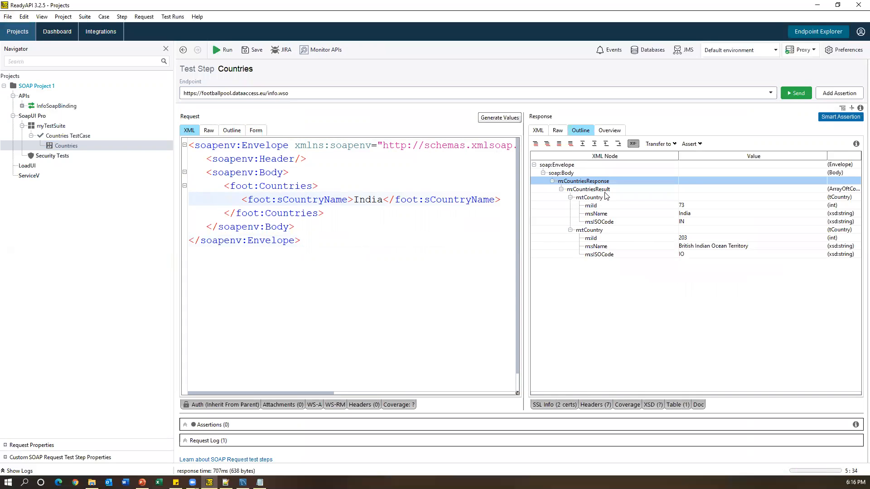
- Check the response XML, highlighting the sISOCode element IN beside the request's sCountryName
left_click(538, 131)
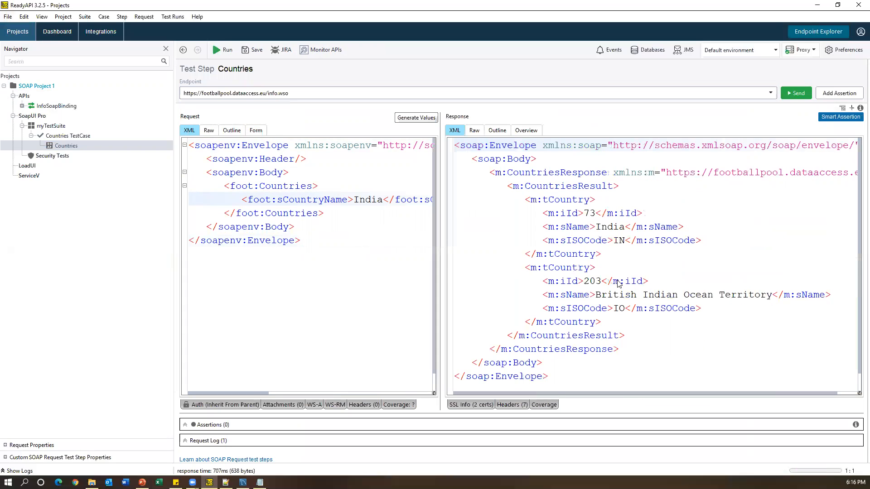
double_click(597, 228)
left_click_drag(542, 243, 672, 243)
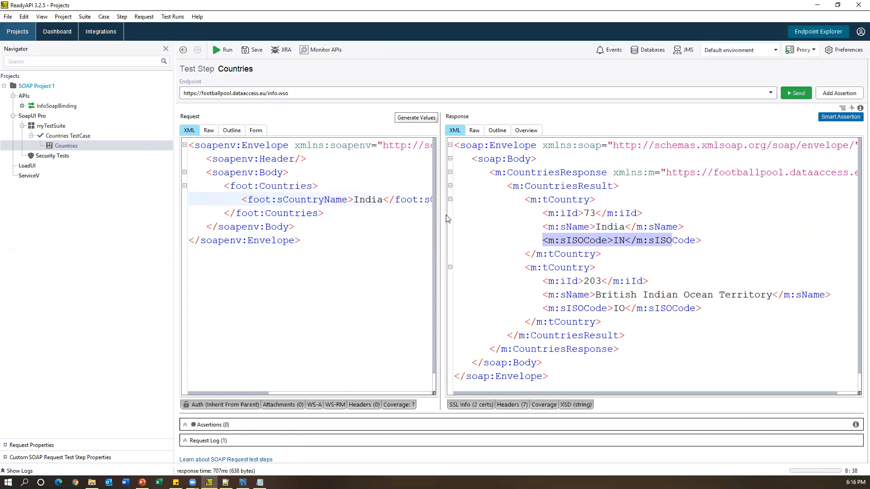
left_click_drag(443, 216, 501, 212)
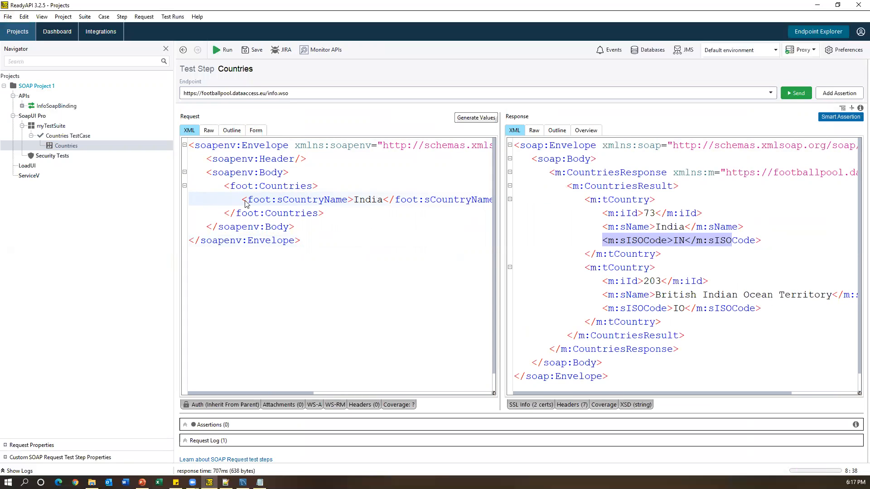
left_click_drag(239, 202, 419, 202)
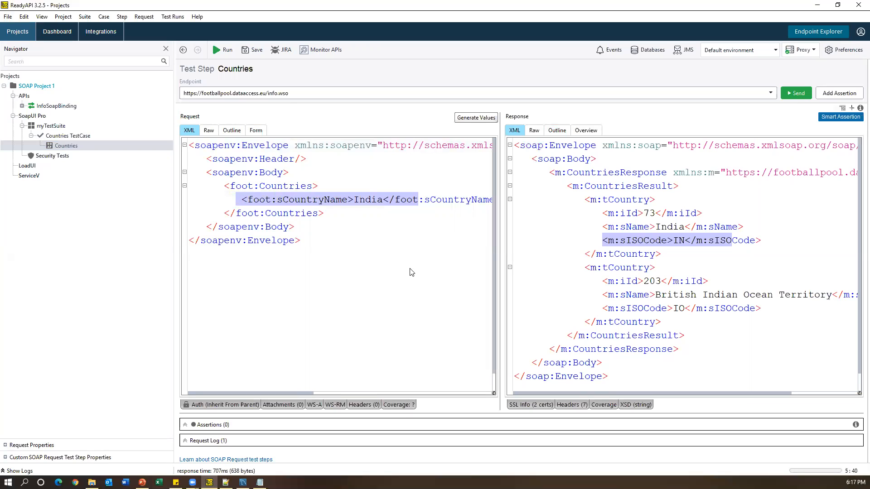
left_click_drag(597, 242, 758, 244)
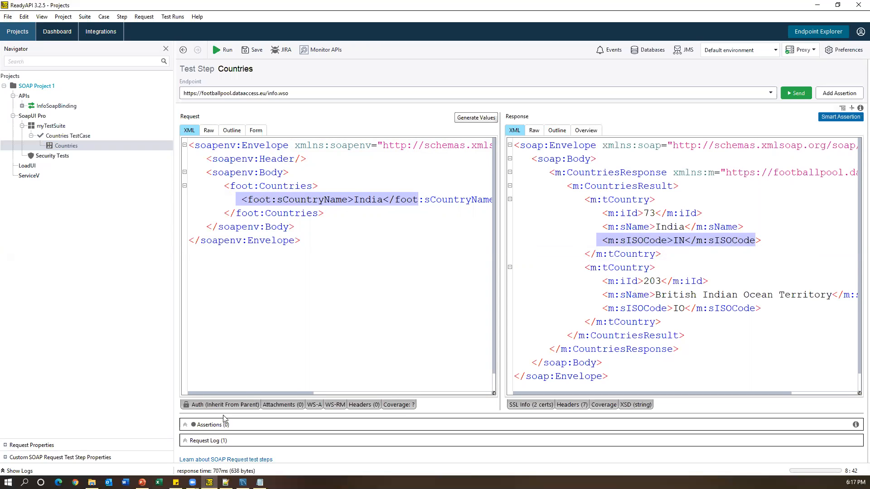
left_click(243, 482)
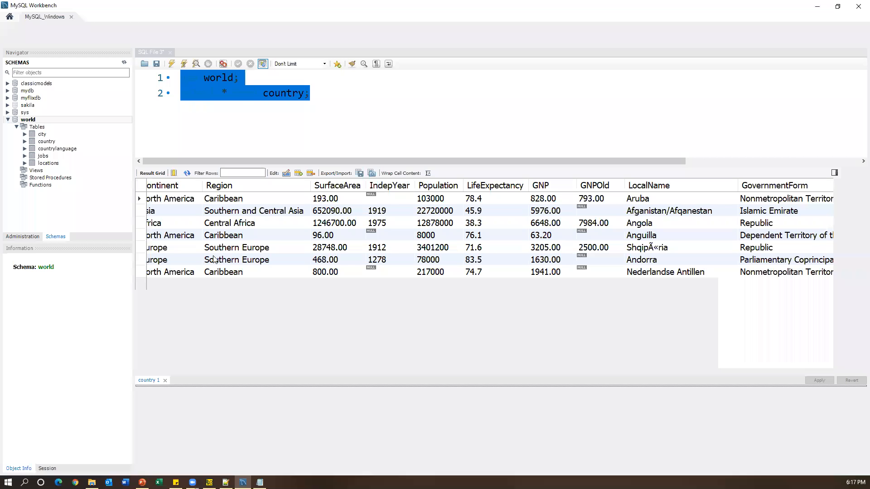
- Scroll through the world country rows in Workbench, then minimize it
scroll(266, 363, "down", 2)
left_click_drag(267, 370, 179, 373)
scroll(230, 281, "down", 7)
scroll(230, 281, "up", 7)
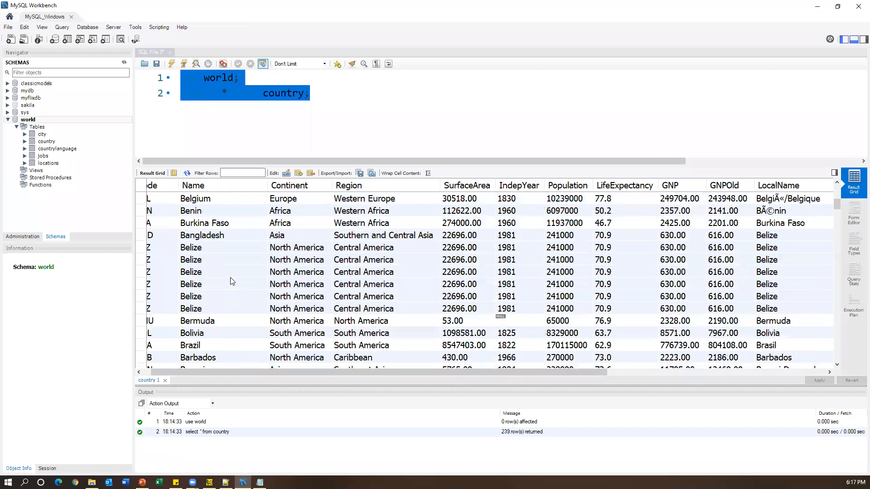
left_click(817, 8)
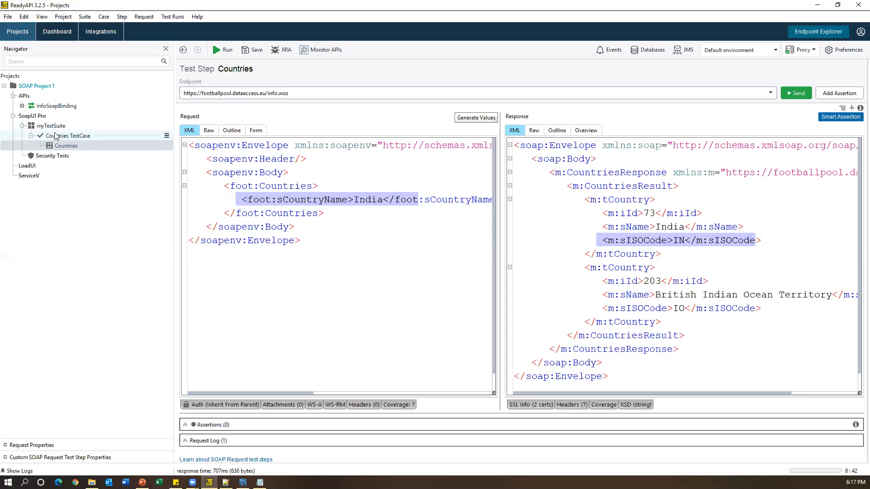
- Add a default-named DataSource step to the Countries TestCase, declining generated properties
right_click(58, 138)
mouse_move(77, 178)
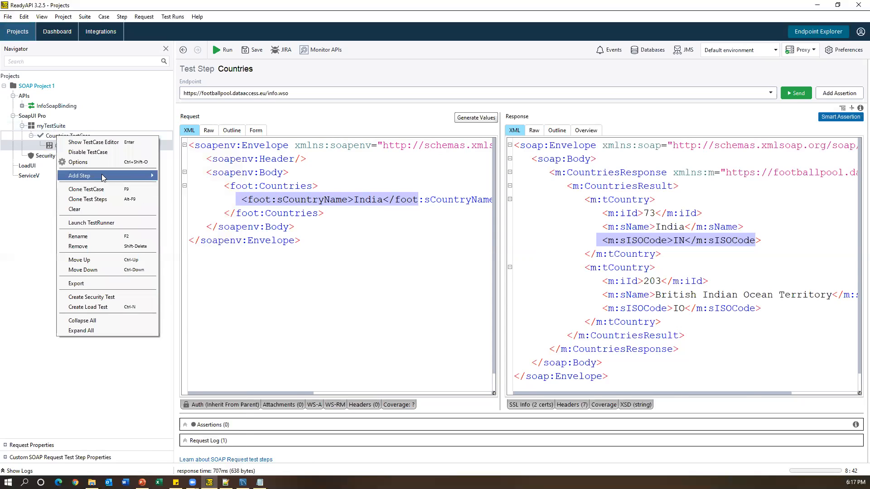
left_click(188, 274)
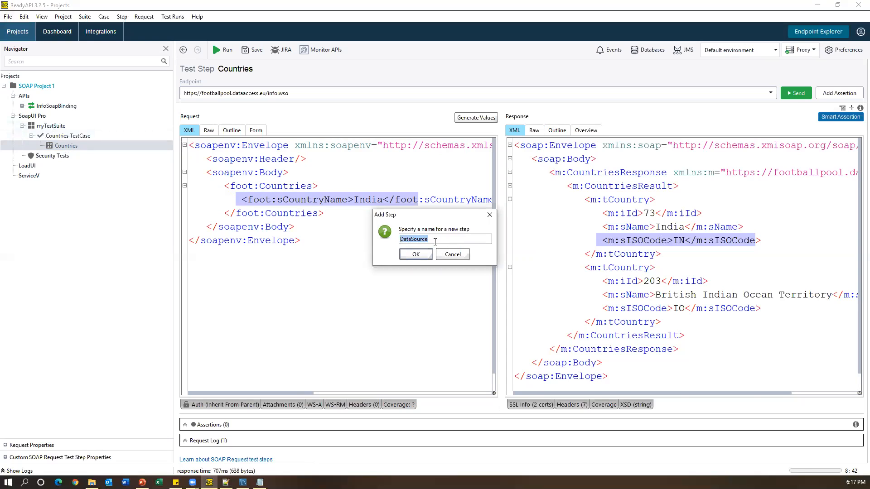
left_click(423, 255)
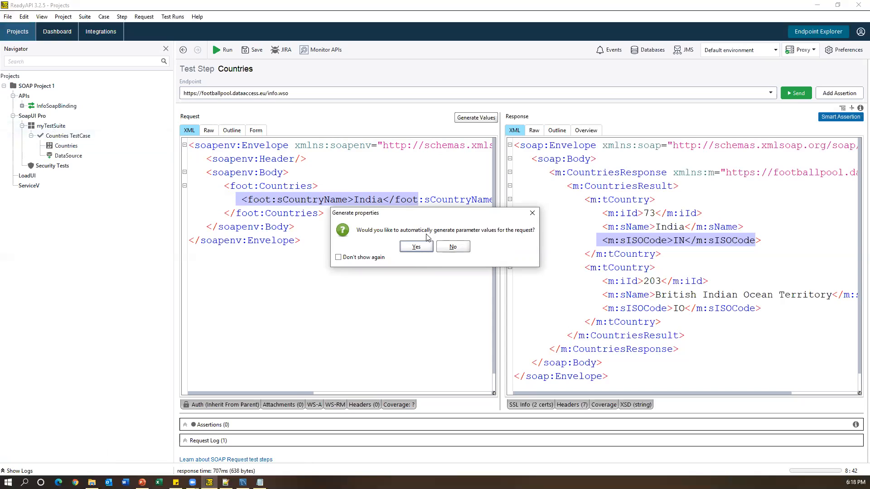
left_click(460, 248)
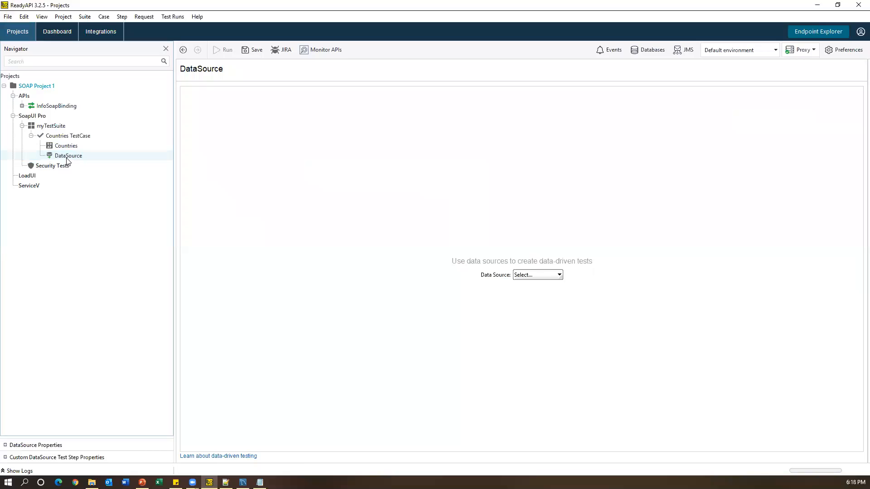
- Set the DataSource type to JDBC and widen the Properties pane
left_click(533, 276)
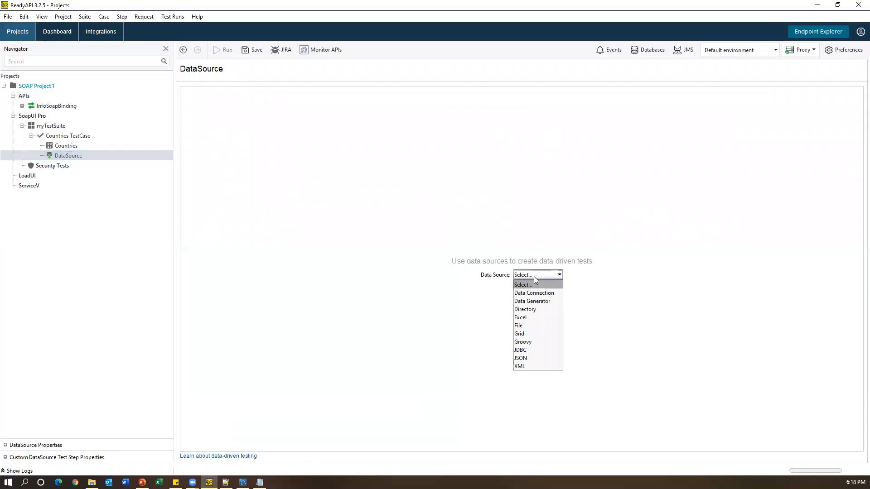
left_click(542, 351)
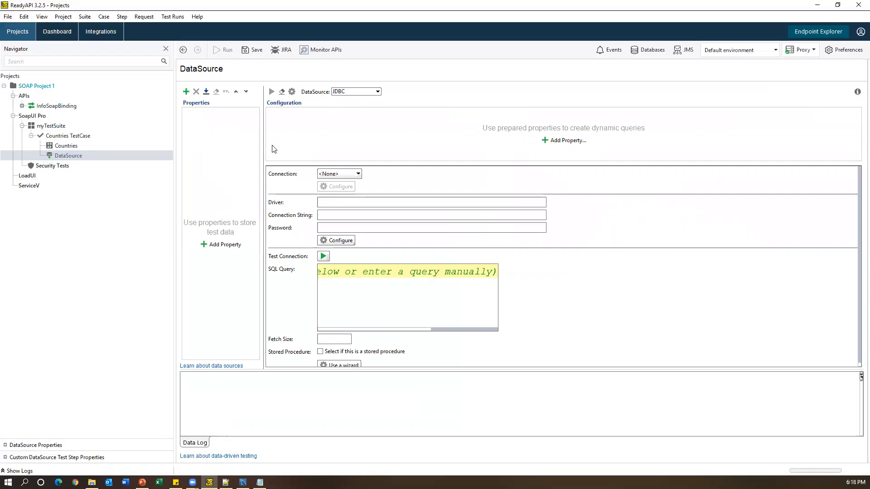
left_click_drag(261, 144, 322, 145)
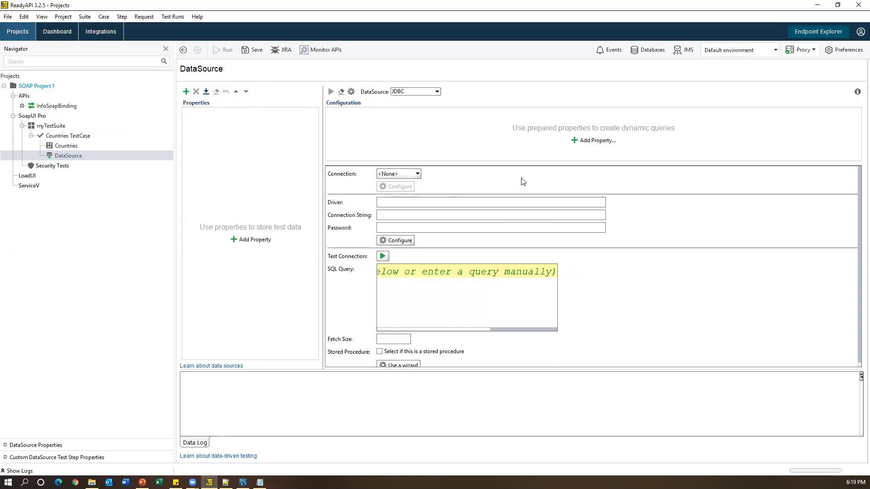
- Search Chrome for a MySQL JDBC driver download and open the MySQL Installer download page
left_click(75, 482)
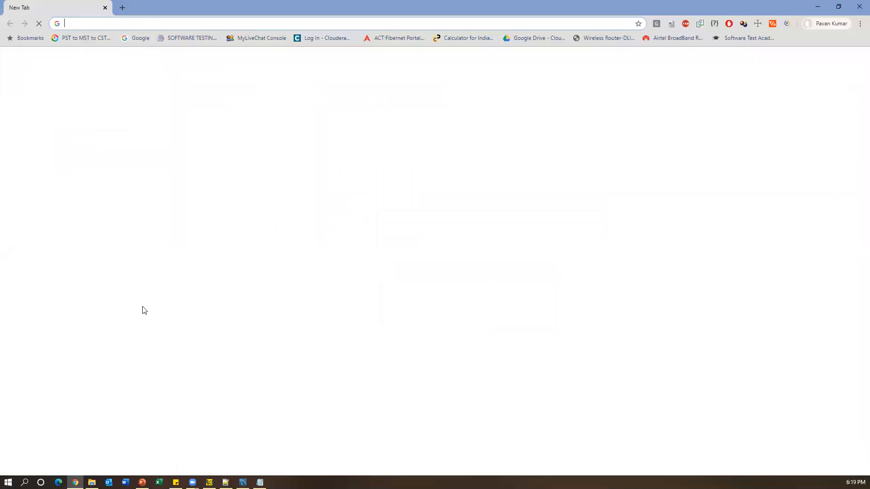
type("mysqlJDBC driver")
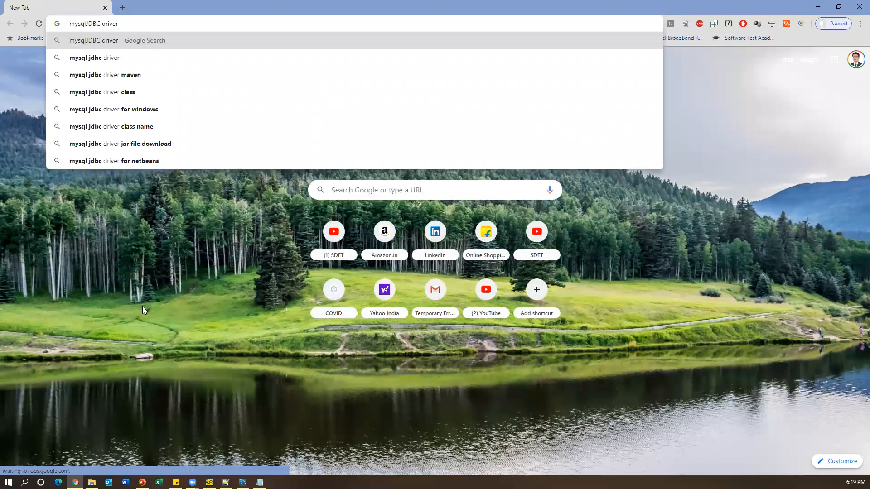
key("Home")
type("downlkaod")
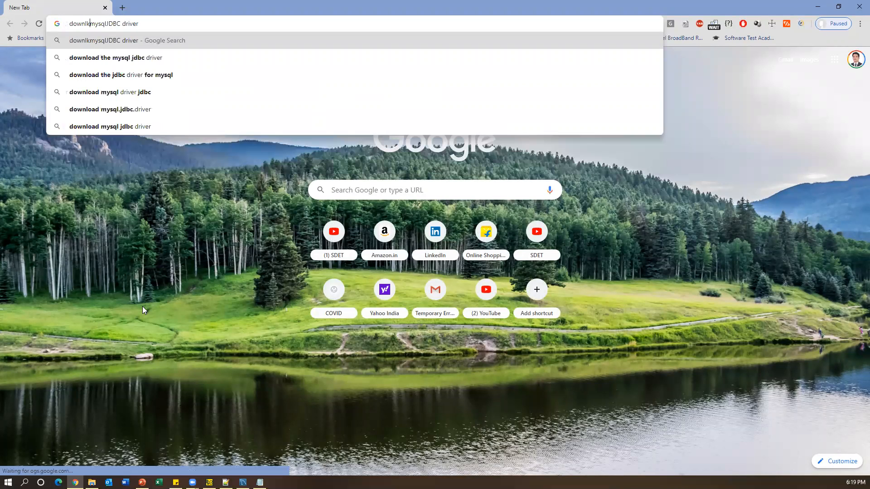
key("Return")
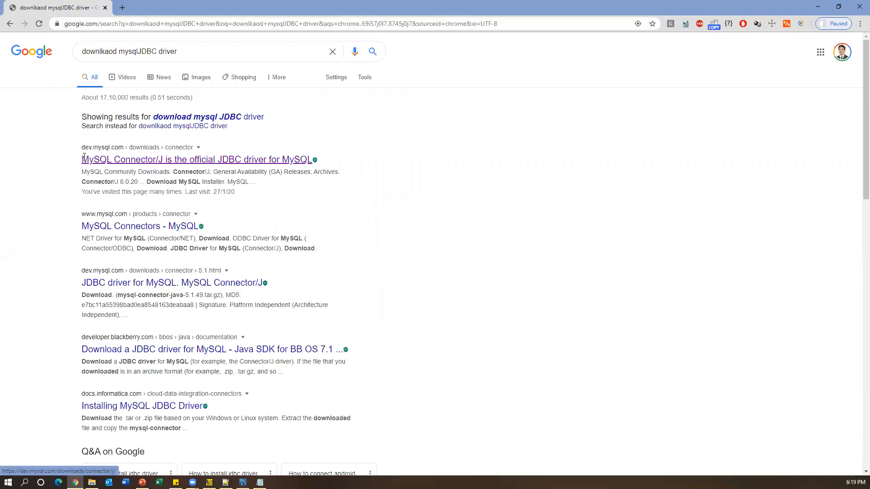
left_click(225, 159)
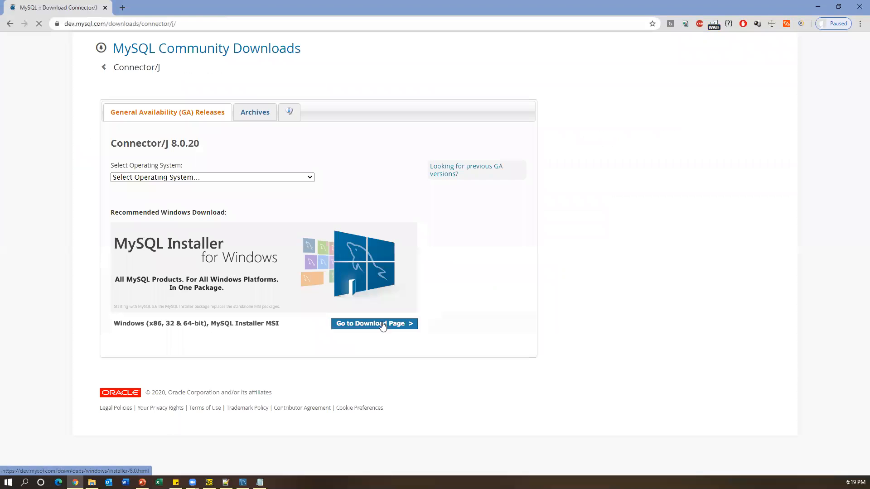
left_click(382, 324)
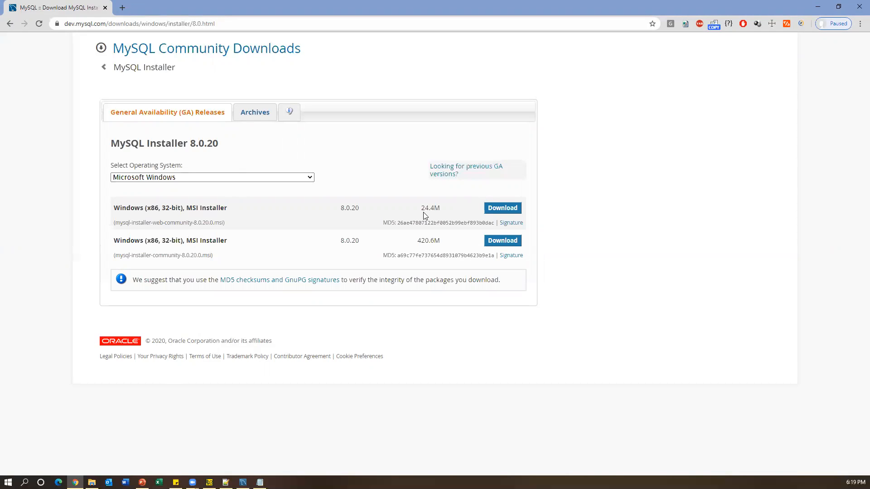
left_click(817, 6)
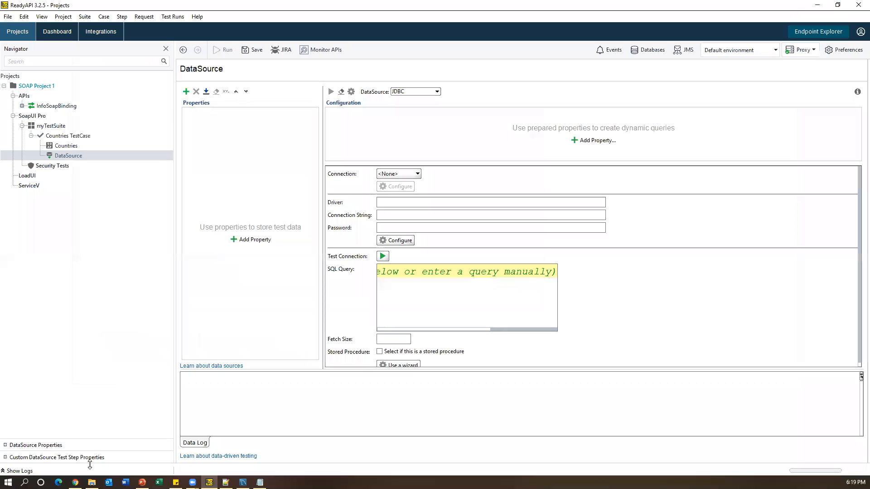
- Maximize File Explorer and navigate to Program Files\SmartBear\ReadyAPI-3.2.5\bin\ext
left_click(92, 482)
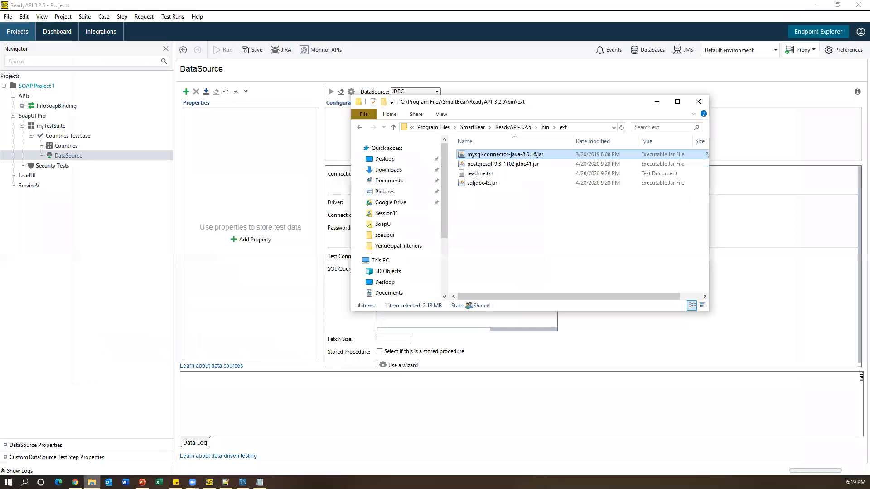
double_click(519, 102)
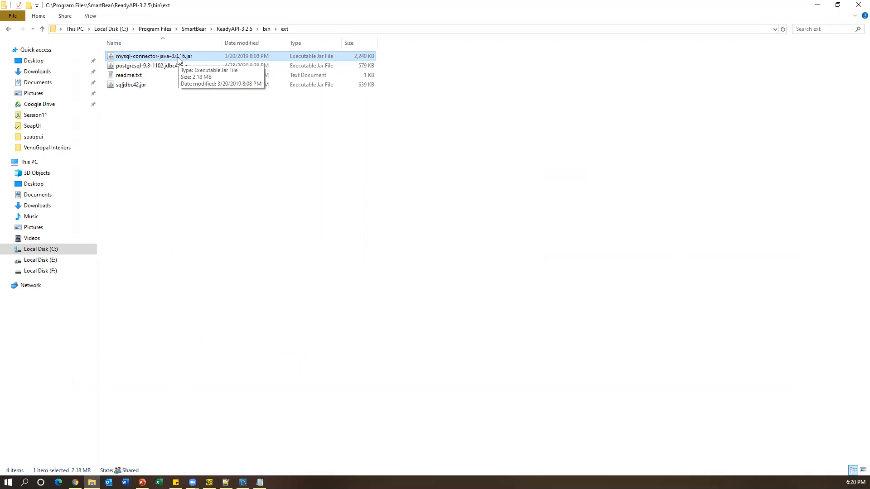
left_click(232, 29)
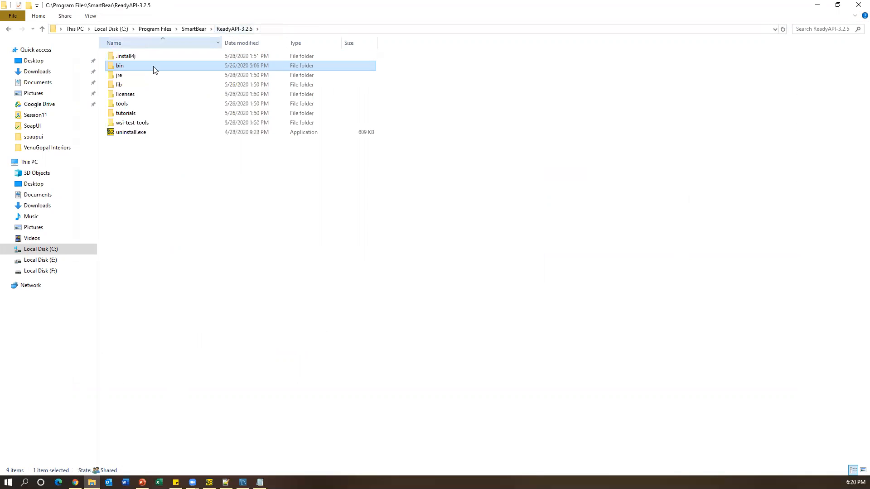
left_click(200, 30)
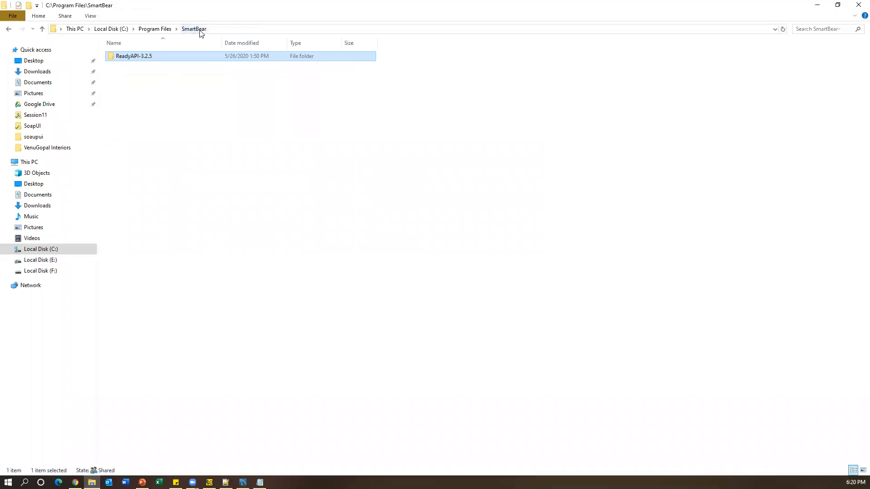
left_click(160, 32)
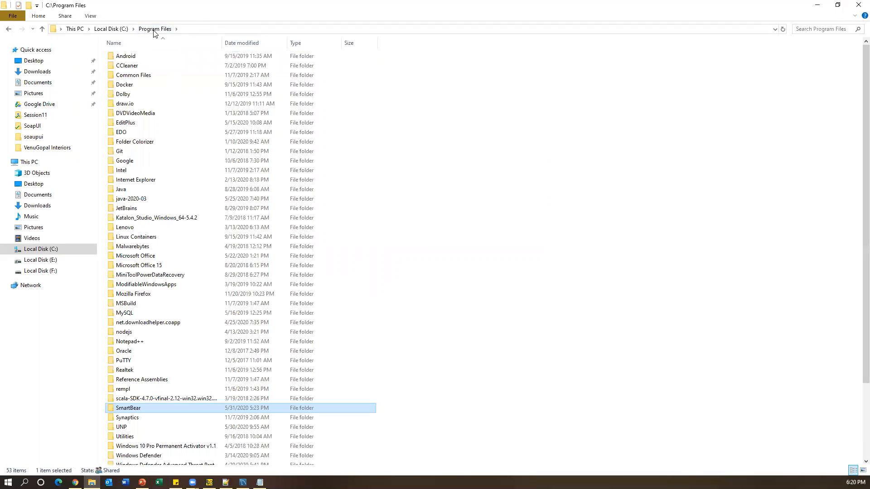
double_click(136, 410)
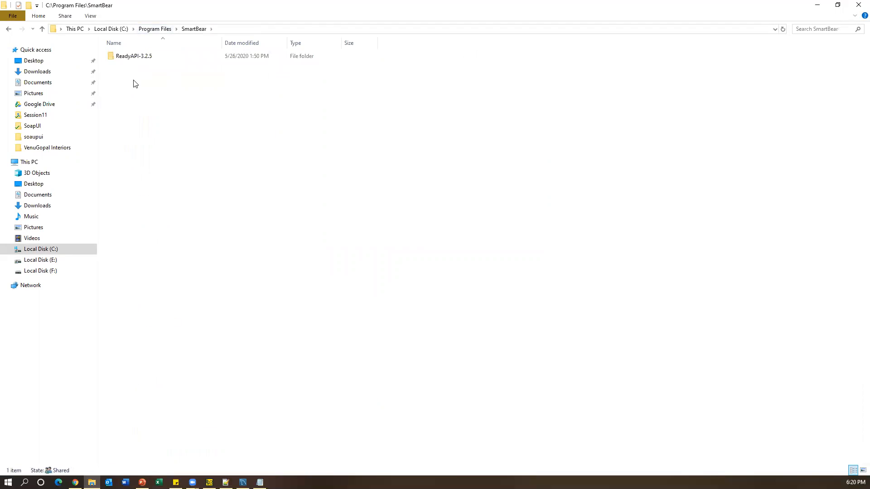
double_click(136, 57)
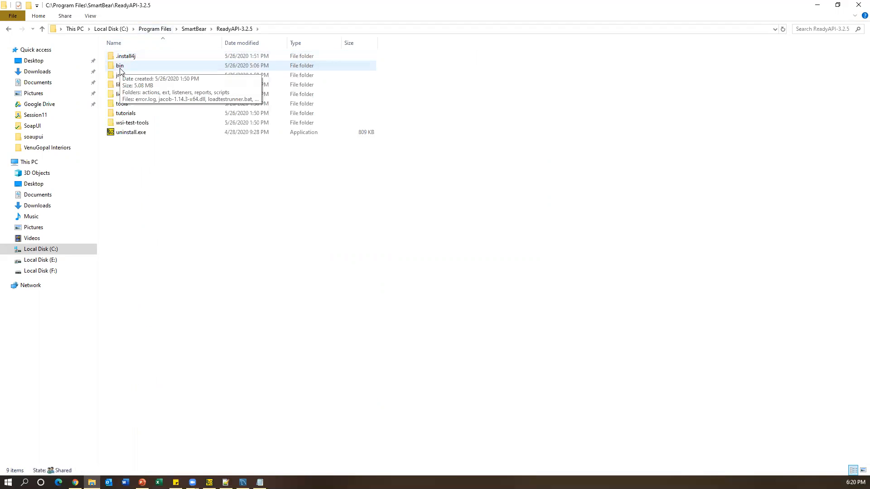
double_click(120, 69)
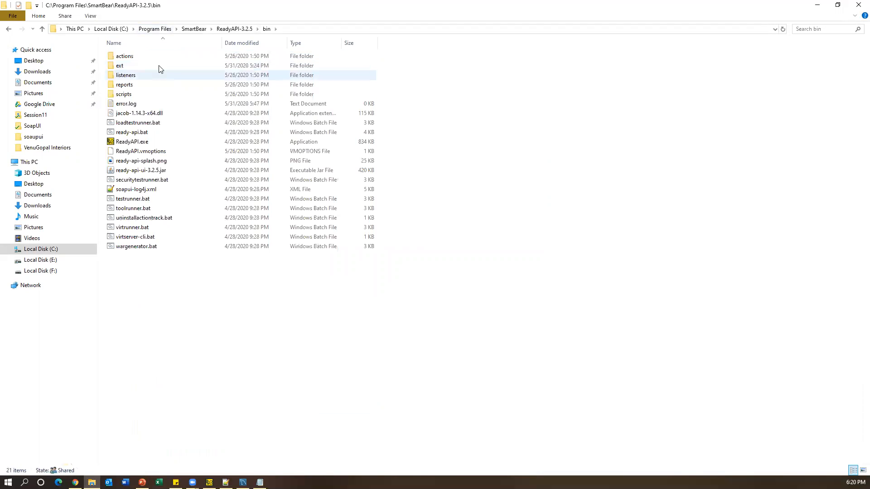
double_click(123, 69)
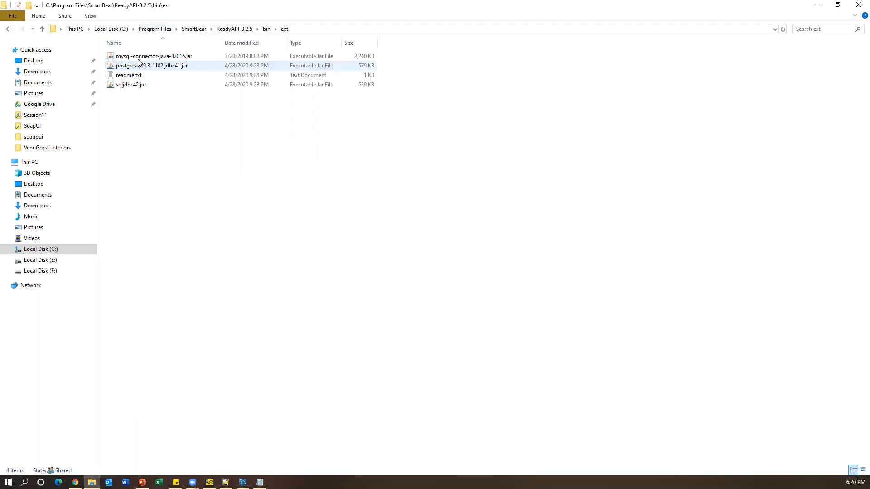
- Look over the mysql-connector-java-8.0.16.jar, sqljdbc42.jar and PostgreSQL driver jars there
left_click(141, 57)
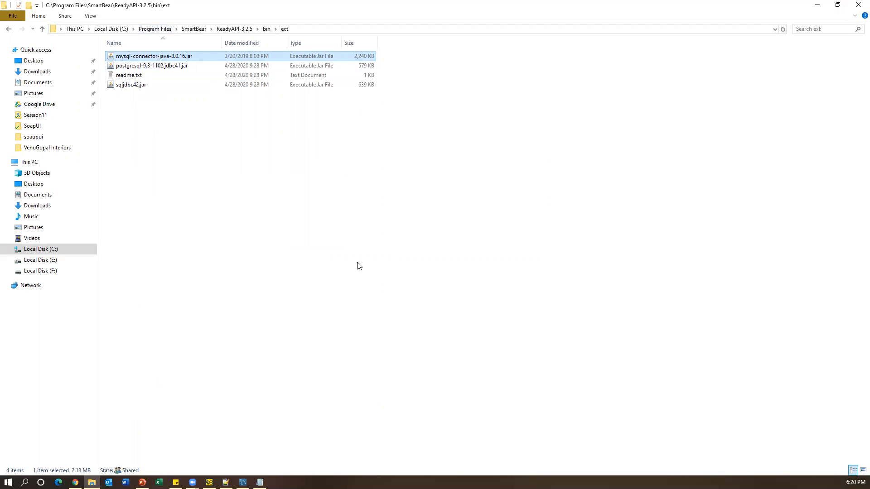
left_click(138, 89)
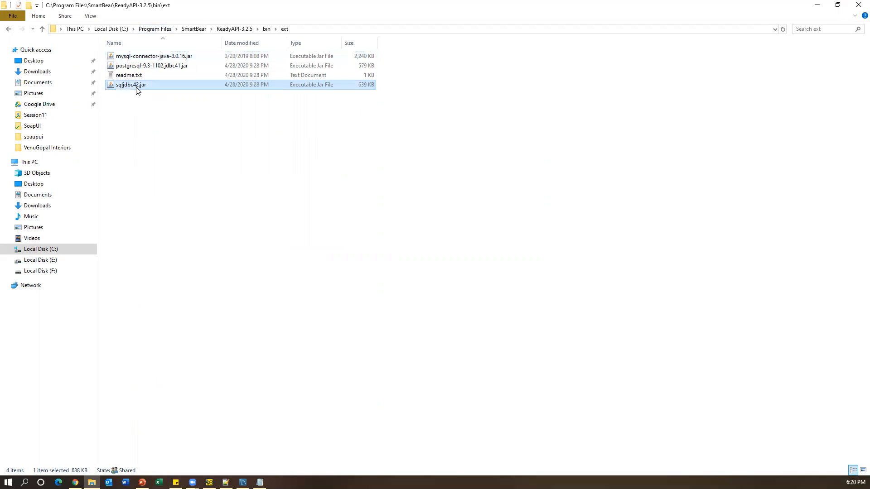
left_click(143, 67)
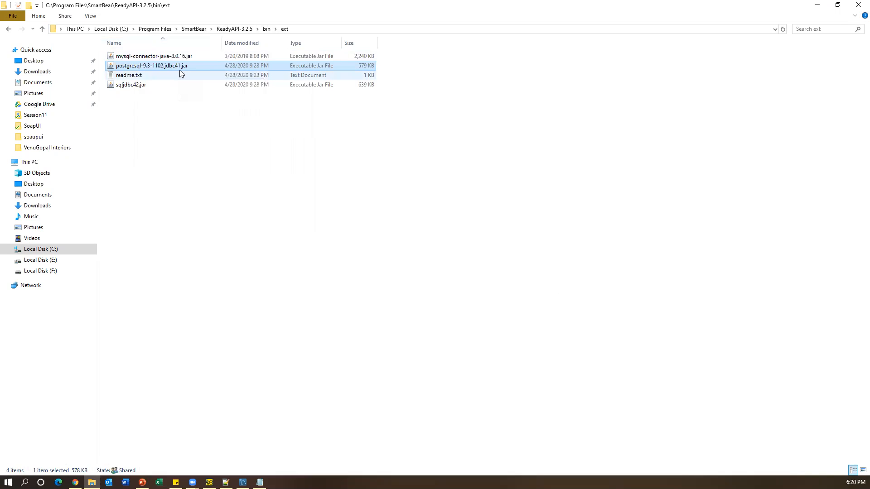
- Start the notes with '1) We need to Download JDBC driver 2) Place the driver in' plus the bin\ext path
left_click(260, 482)
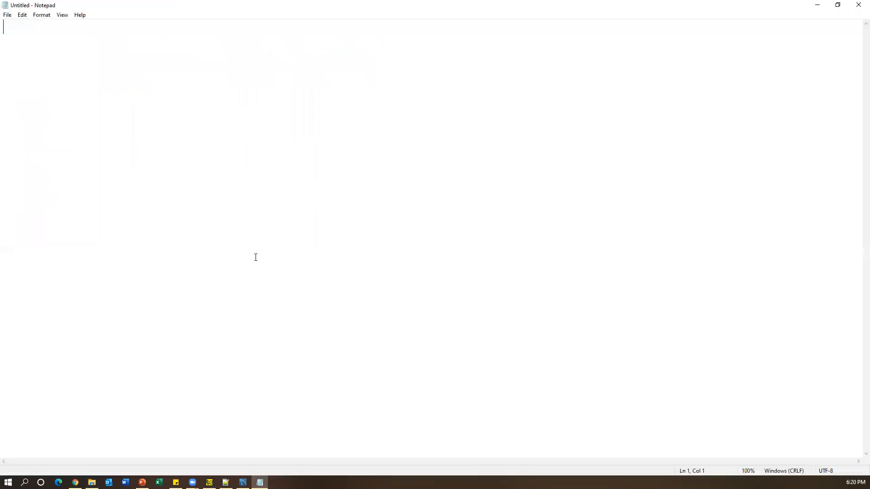
key("Return")
key("Return")
type("1) We need to Download JDBC driver ")
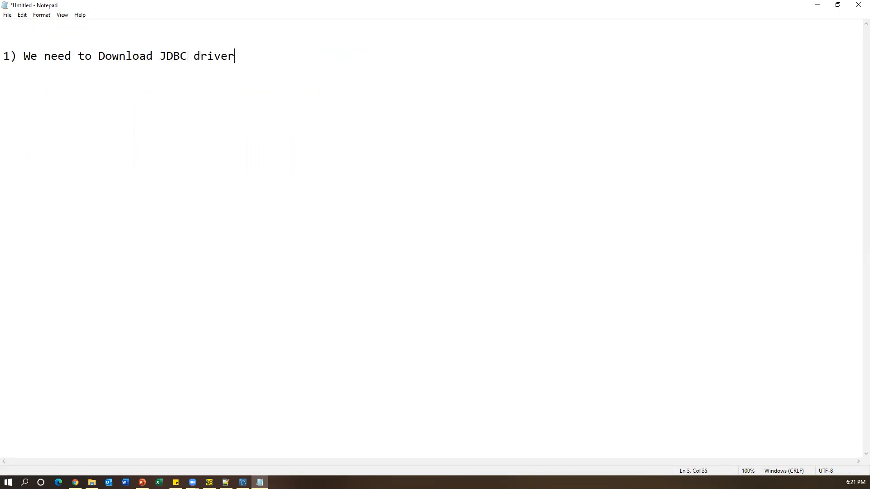
type("2) Place the driver in")
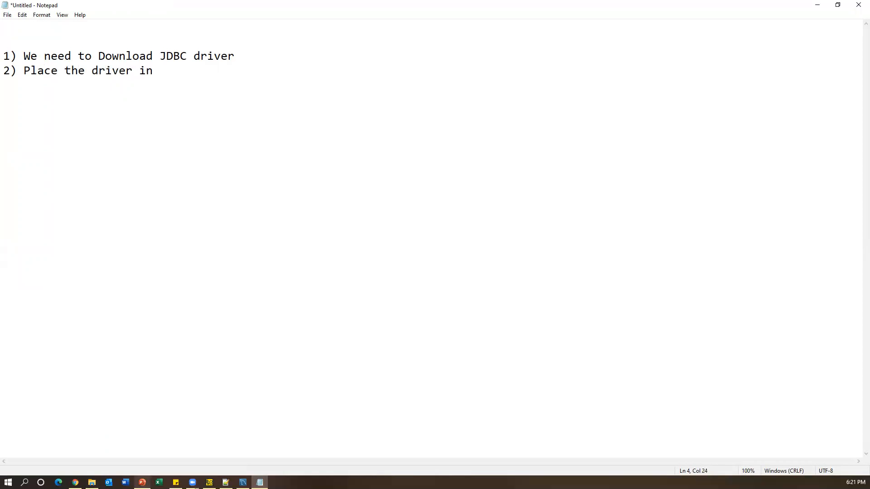
left_click(92, 482)
left_click(321, 30)
key("ctrl+c")
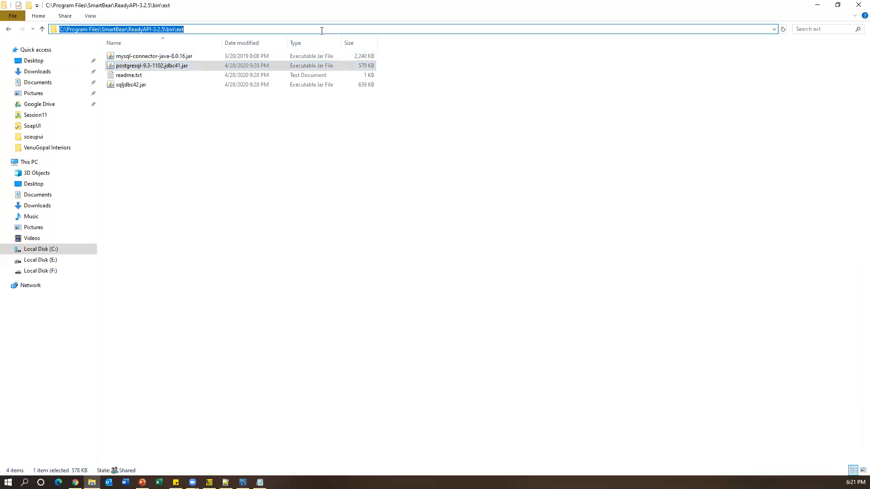
key("alt+Tab")
key("ctrl+v")
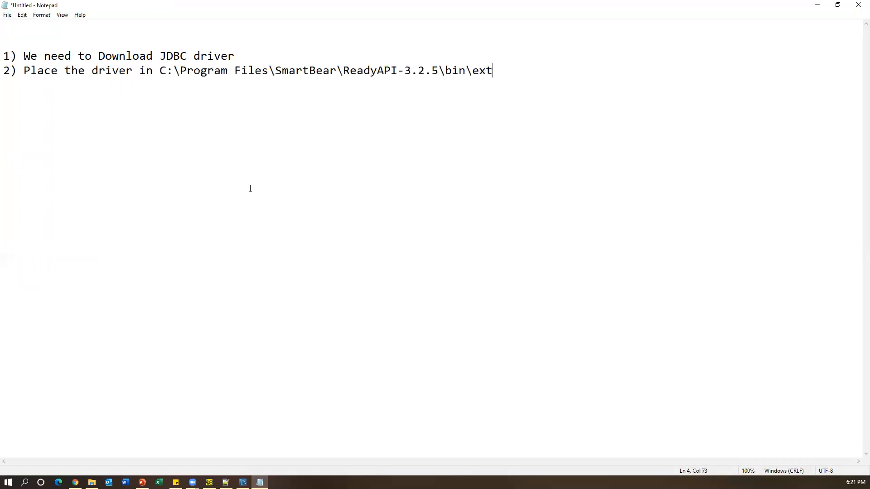
left_click_drag(502, 70, 157, 70)
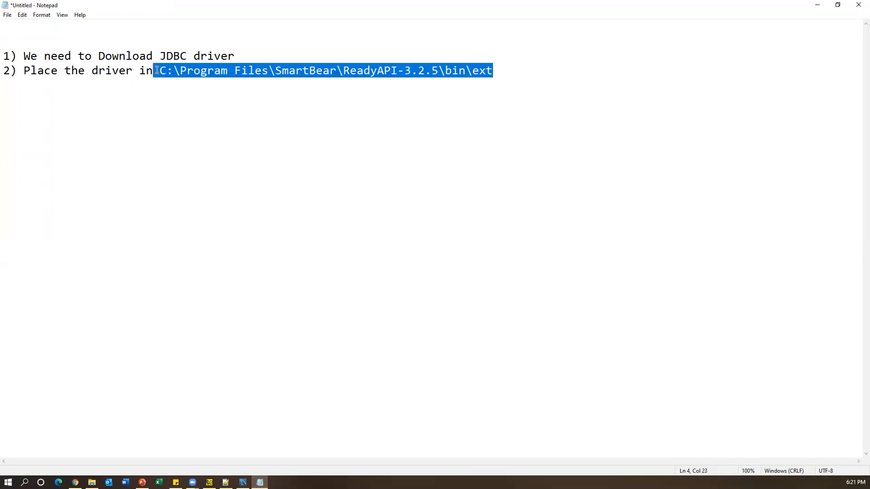
left_click(530, 70)
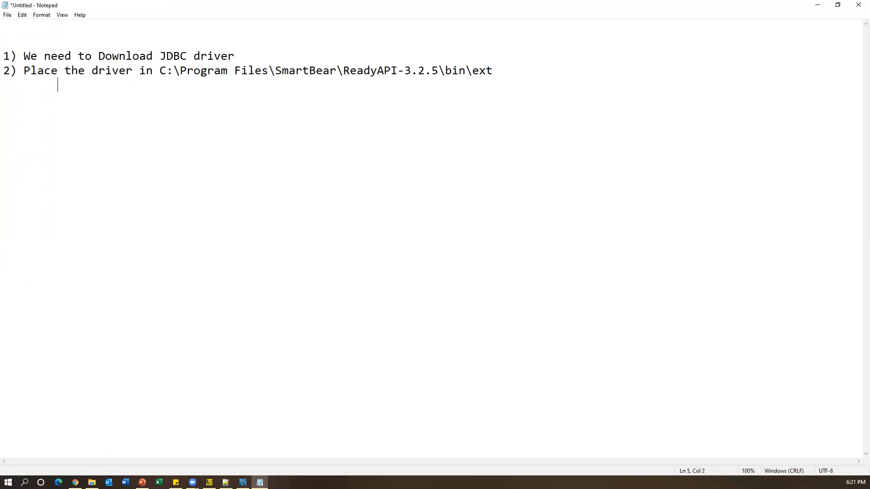
key("alt+Tab")
- Paste the MySQL Installer download page URL as an indented line under item 1
key("alt+Tab")
left_click_drag(235, 55, 3, 56)
left_click(234, 56)
left_click(76, 481)
left_click(109, 22)
key("ctrl+c")
key("alt+Tab")
key("Return")
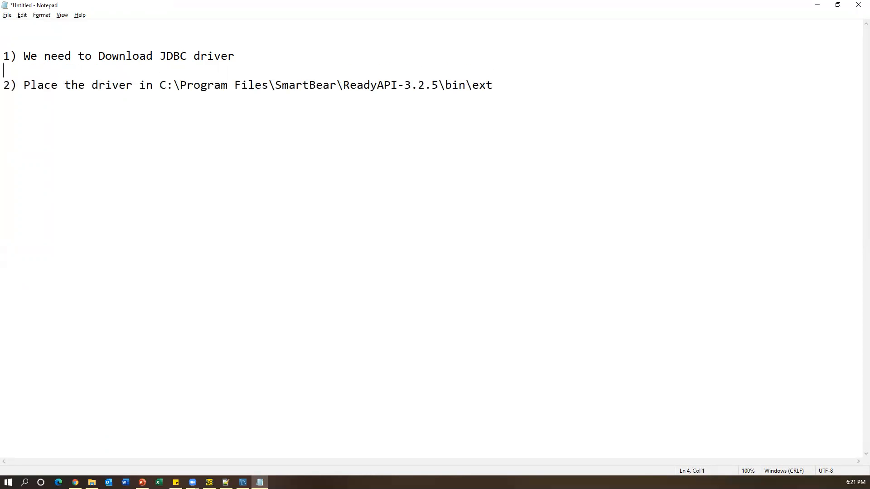
key("Tab")
key("ctrl+v")
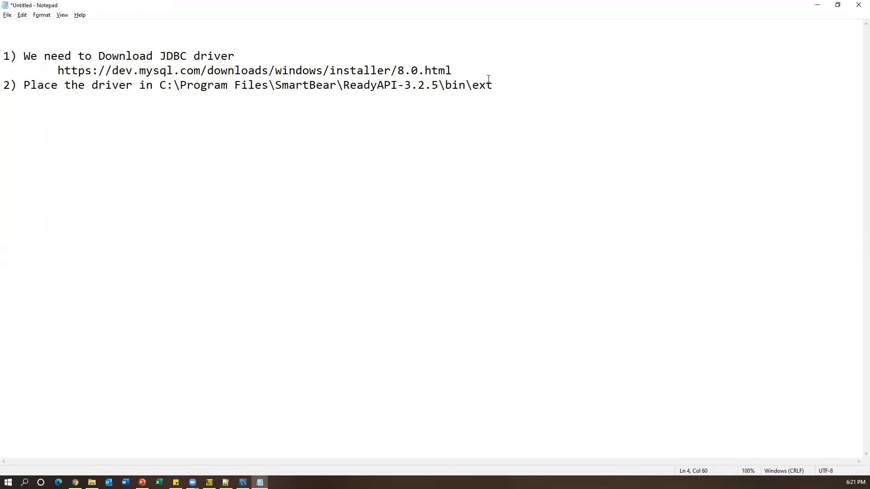
key("Return")
left_click_drag(159, 99, 510, 97)
left_click(511, 97)
- Add '3) Restart Ready API', remove the extra blank lines, and return to ReadyAPI
type("3")
key("Return")
type(")")
key("BackSpace")
type("Reastart")
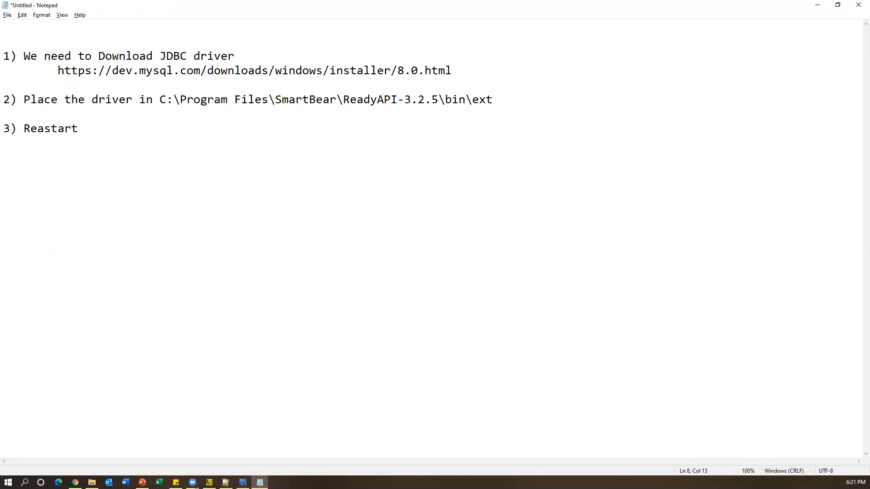
key("BackSpace")
key("BackSpace")
key("BackSpace")
key("BackSpace")
key("BackSpace")
key("BackSpace")
type("start Ready API.")
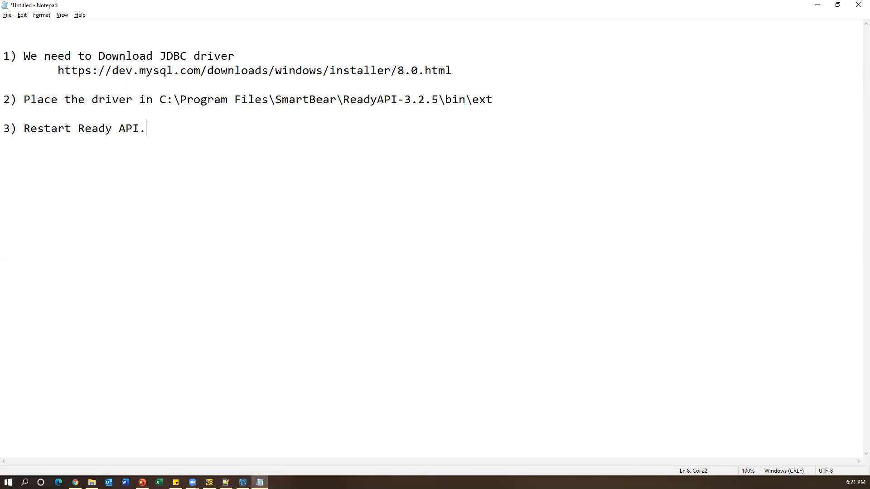
key("Down")
key("Down")
key("Delete")
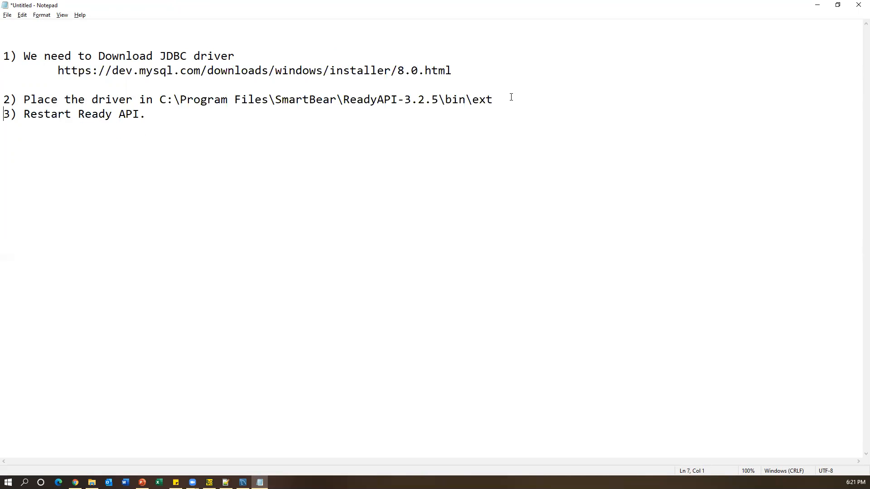
key("Up")
key("Up")
key("Delete")
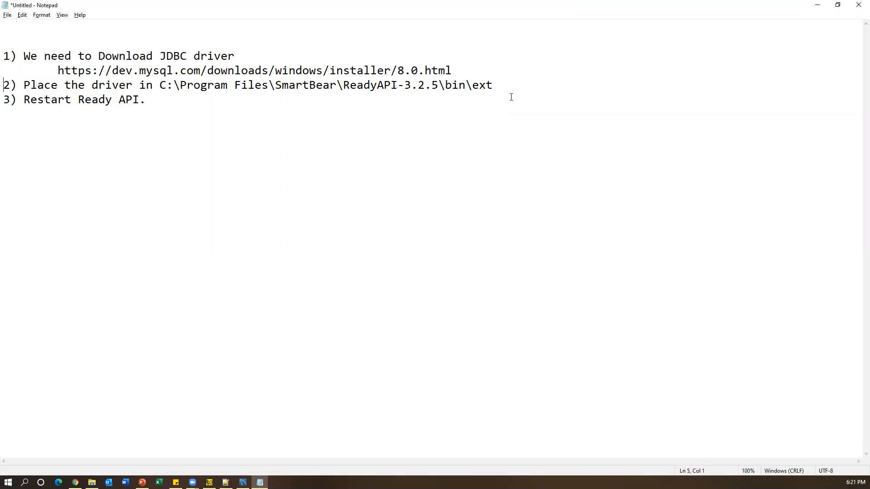
key("ctrl+a")
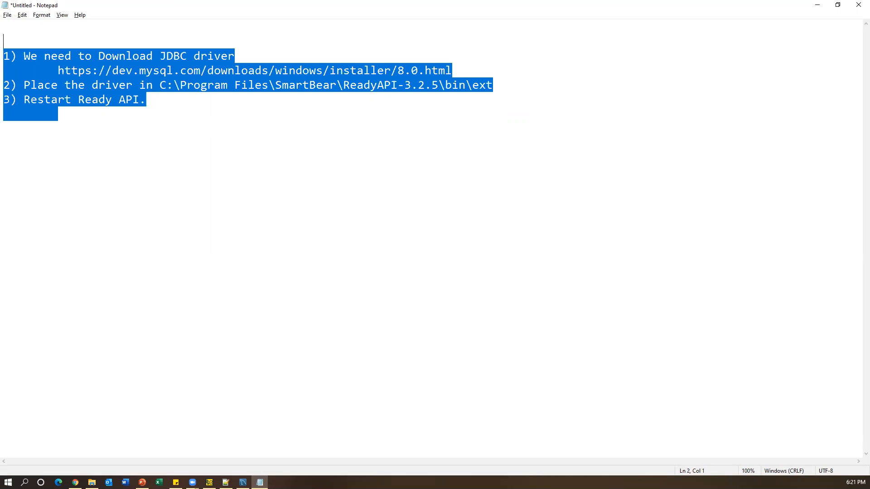
left_click(209, 483)
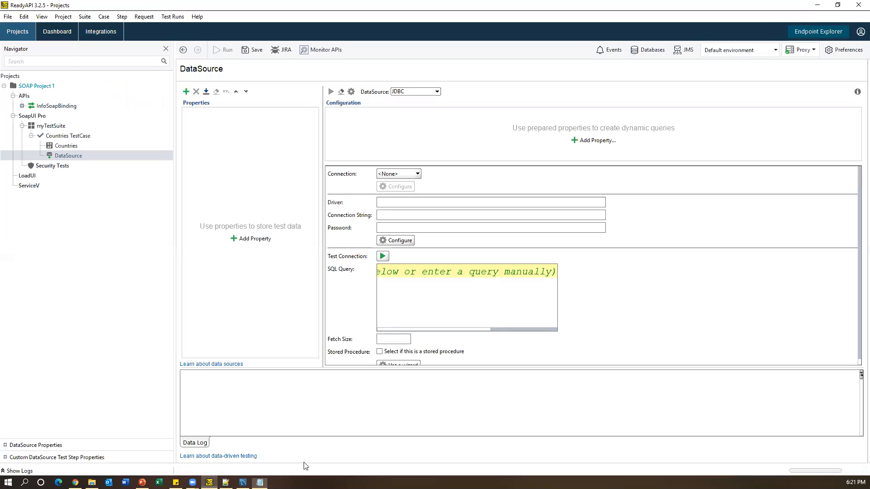
left_click(8, 17)
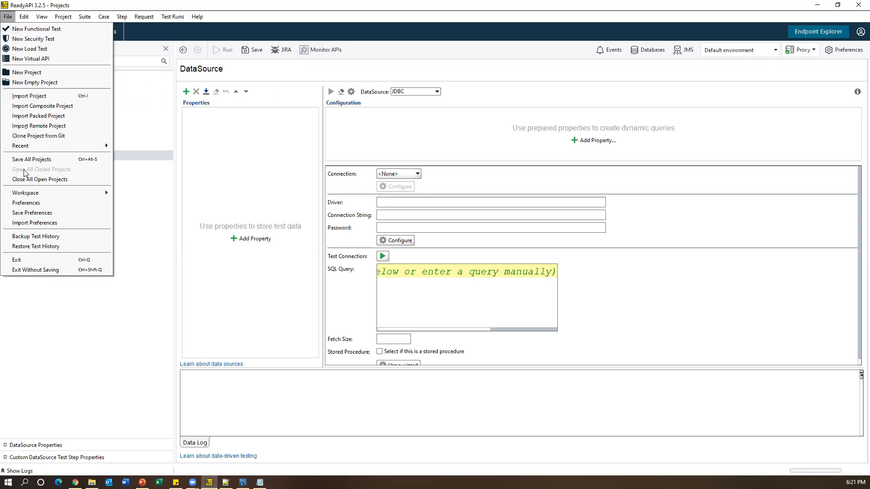
- Bring up the Add Driver prompt from the JDBC Drivers preferences, widened to show connection strings
left_click(30, 204)
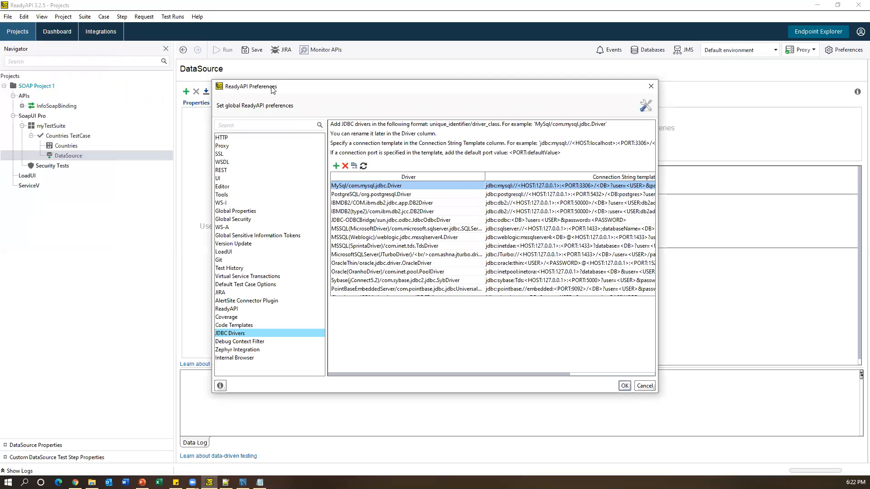
left_click(232, 336)
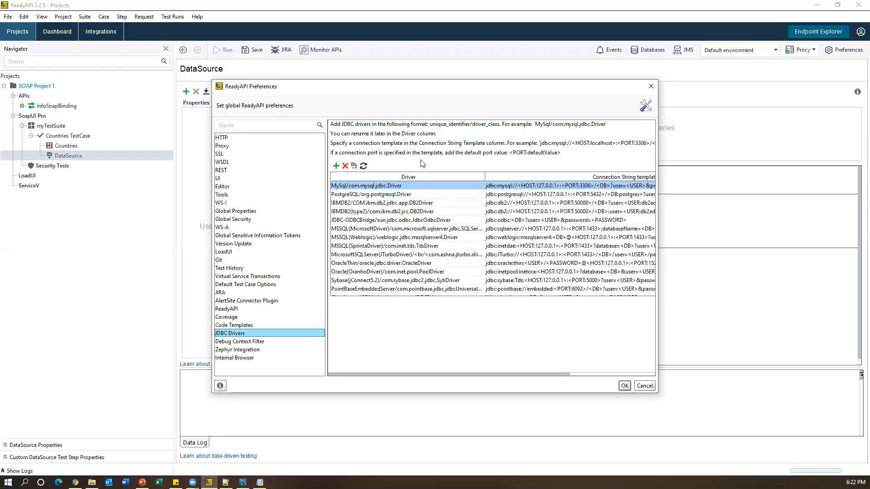
scroll(380, 243, "down", 1)
scroll(385, 226, "down", 1)
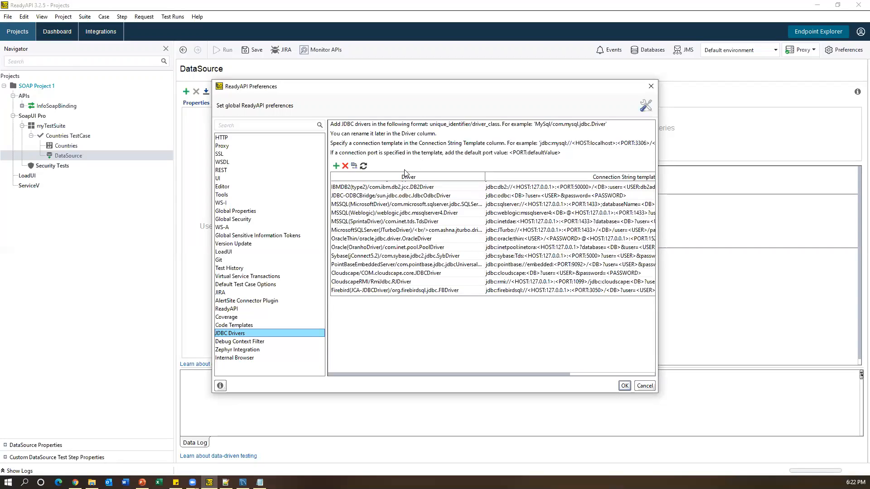
scroll(499, 233, "down", 2)
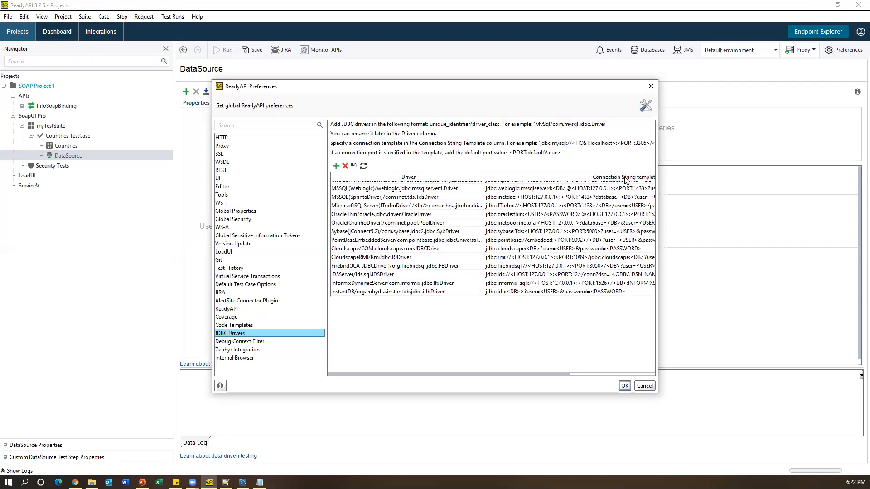
scroll(603, 286, "up", 3)
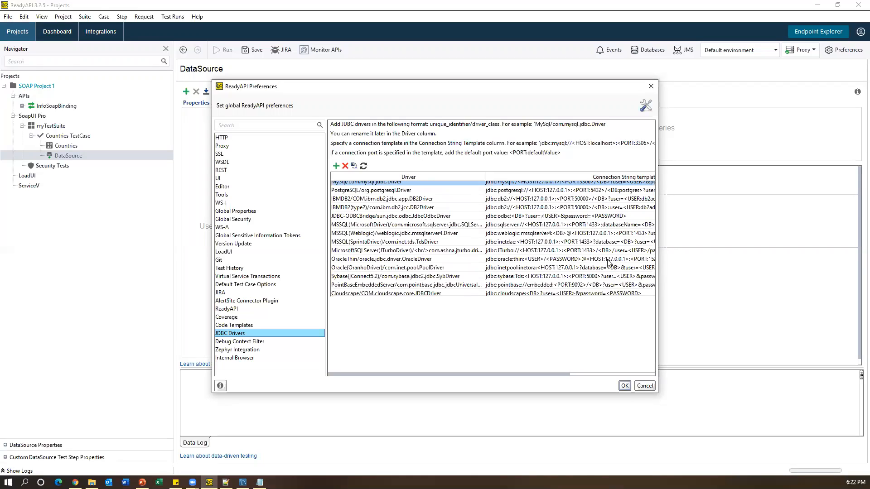
left_click_drag(658, 240, 789, 240)
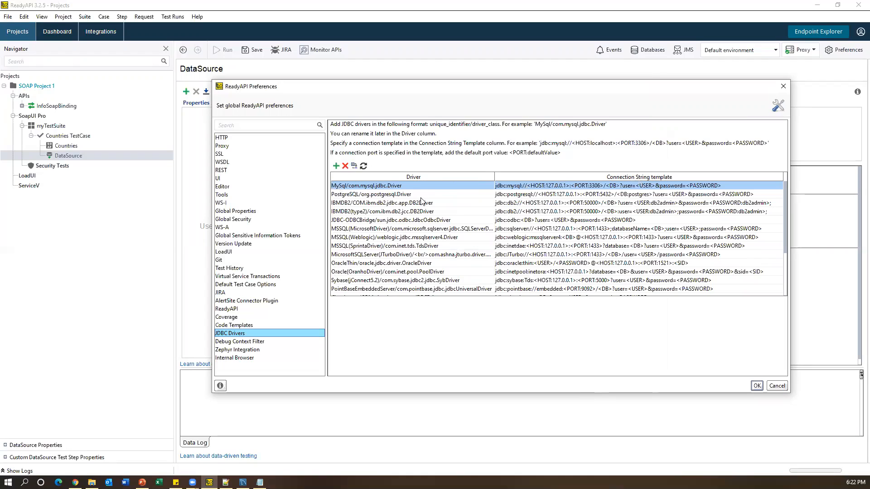
double_click(430, 186)
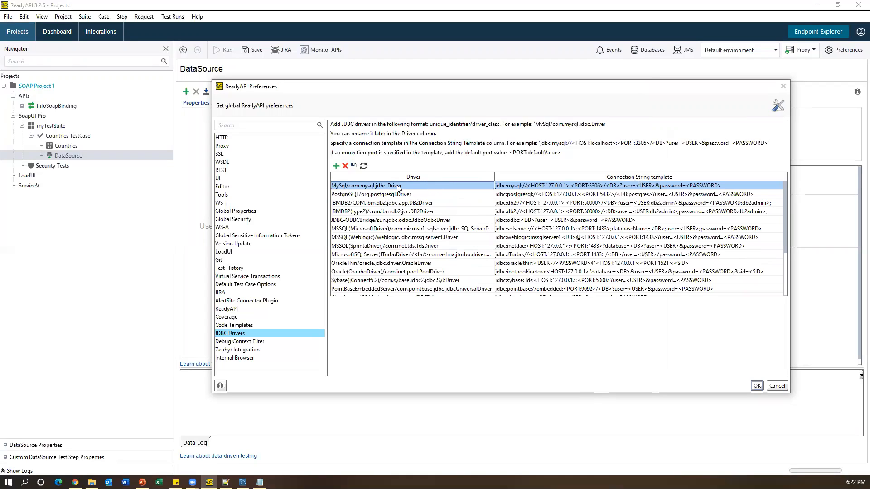
left_click(336, 166)
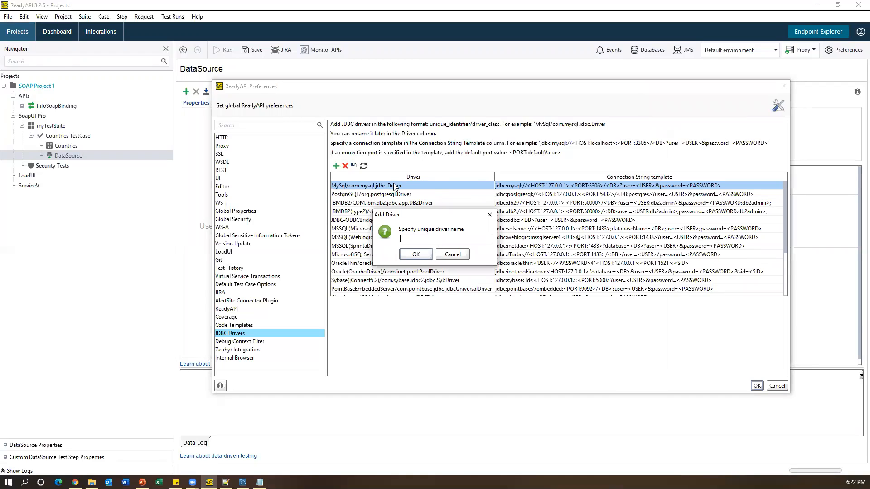
- Cancel the new driver and copy the MySql connection string template from the driver list
left_click(444, 256)
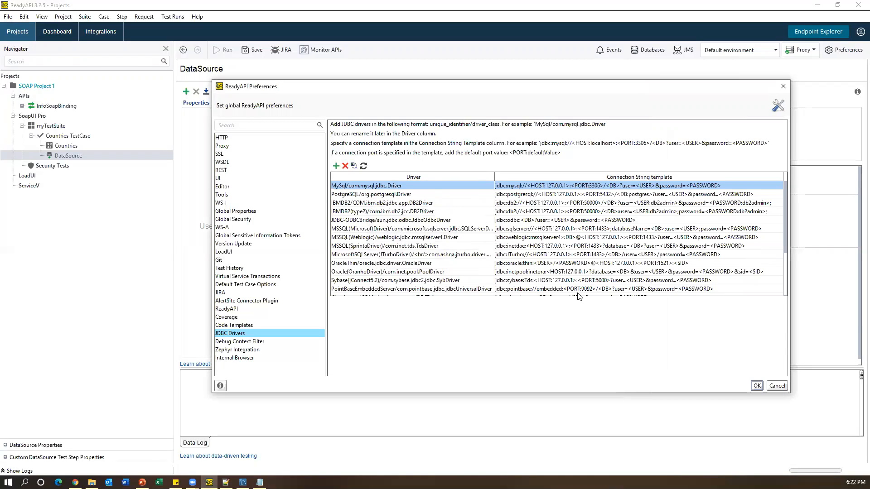
scroll(485, 246, "down", 5)
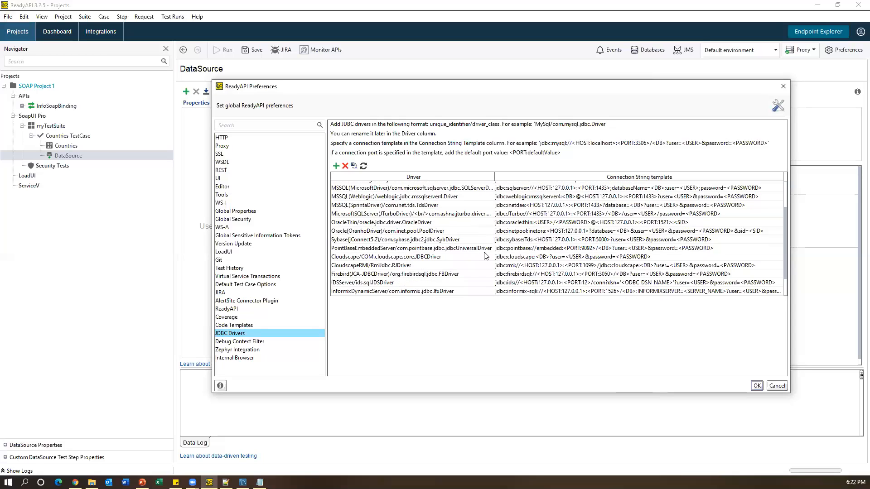
scroll(485, 256, "up", 5)
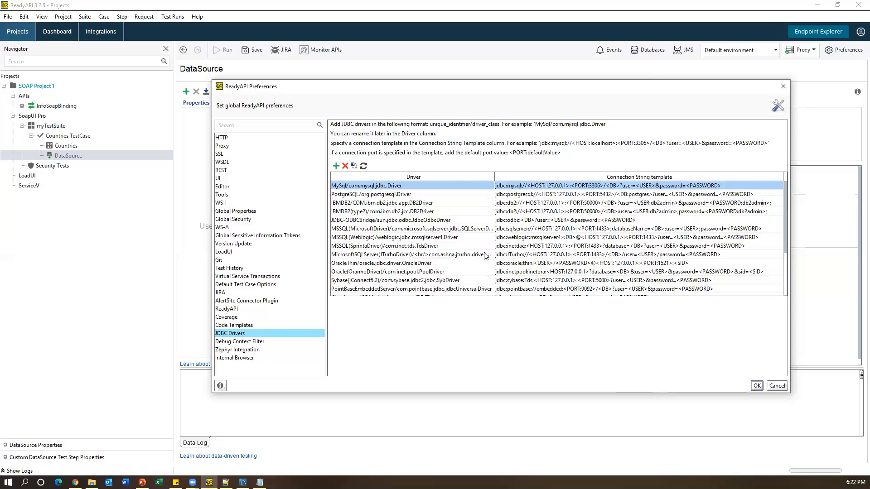
left_click(356, 188)
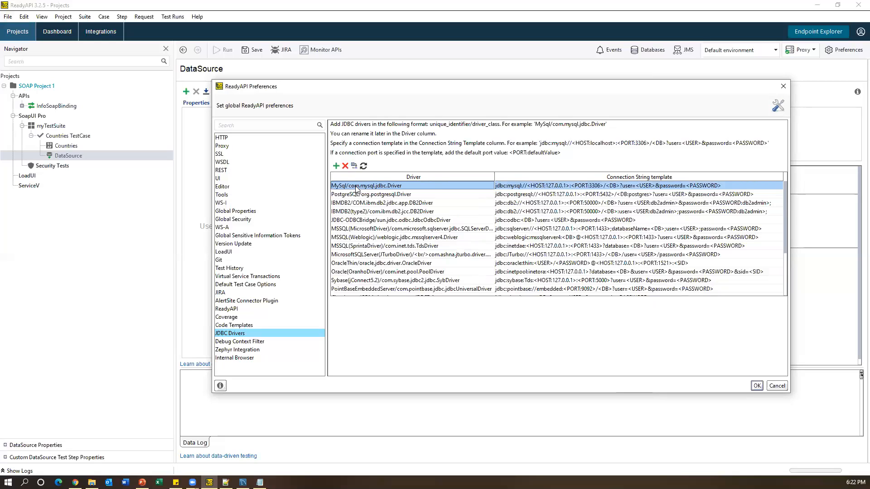
double_click(530, 188)
left_click_drag(733, 186, 490, 186)
key("ctrl+c")
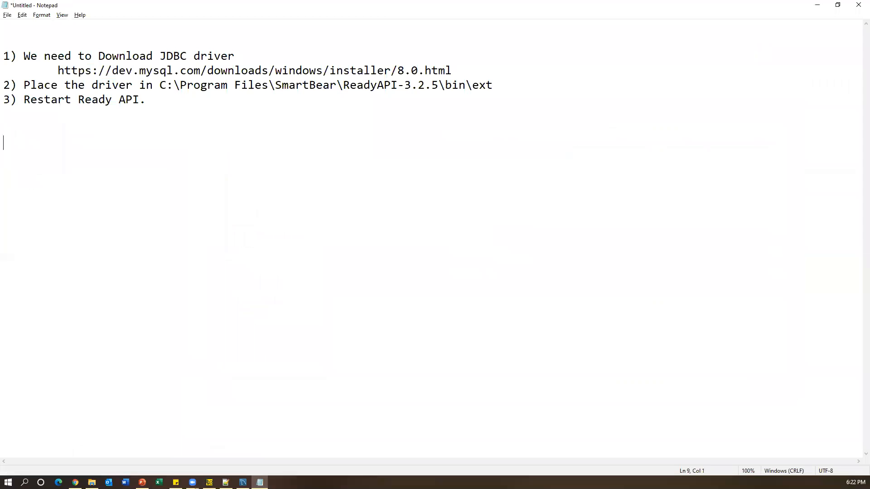
key("Return")
key("ctrl+v")
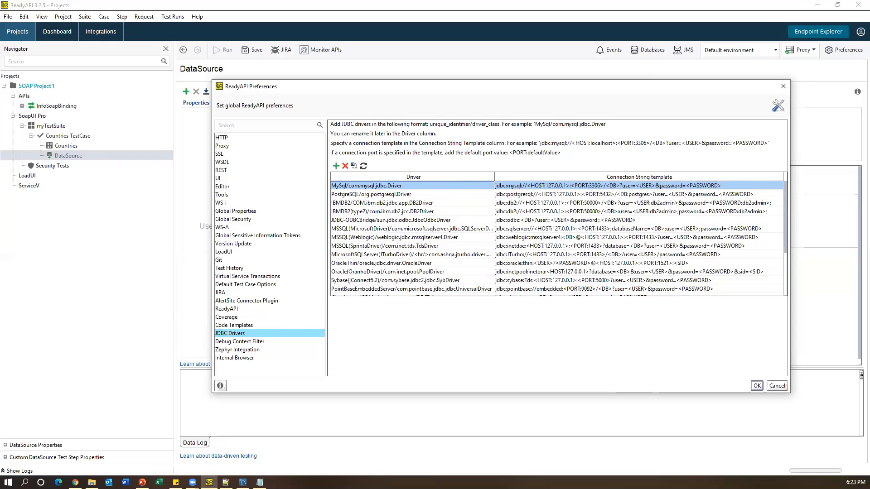
- Open a new Chrome window and paste in the copied text
key("alt+Tab")
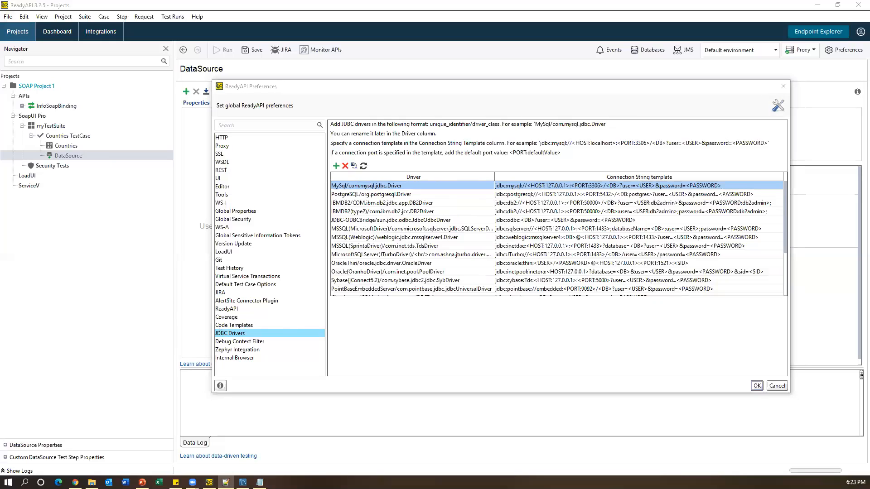
right_click(75, 482)
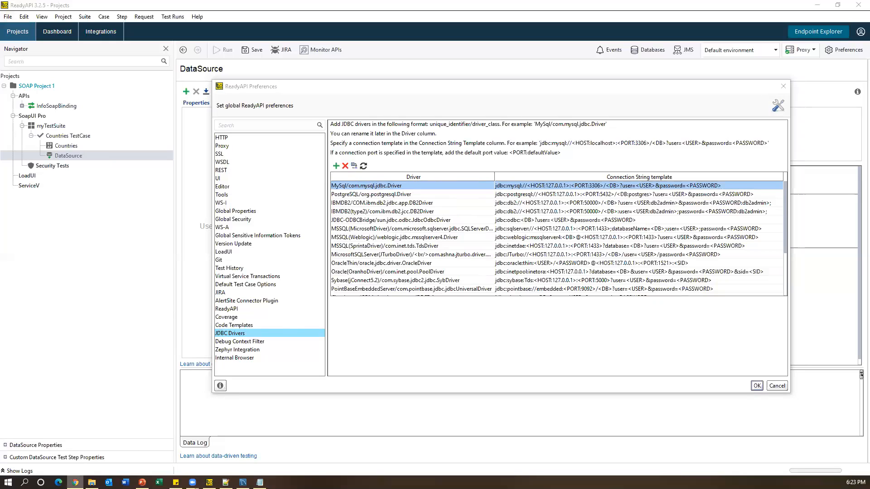
left_click(57, 438)
type("https://support.smartbear.com/readyapi/docs/testing/data-driven/drivers/install/mysql.html")
- Load SmartBear's MySQL JDBC Driver docs, select the example connection string, then minimize Chrome
key("Return")
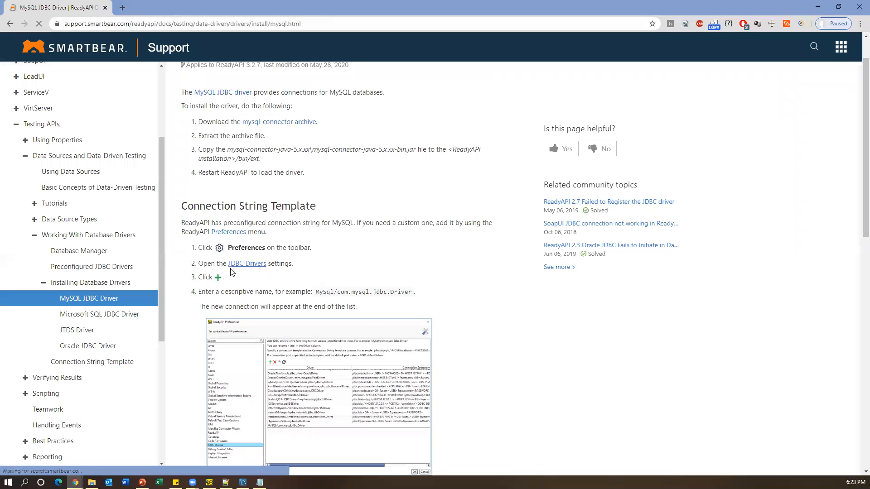
scroll(305, 304, "down", 3)
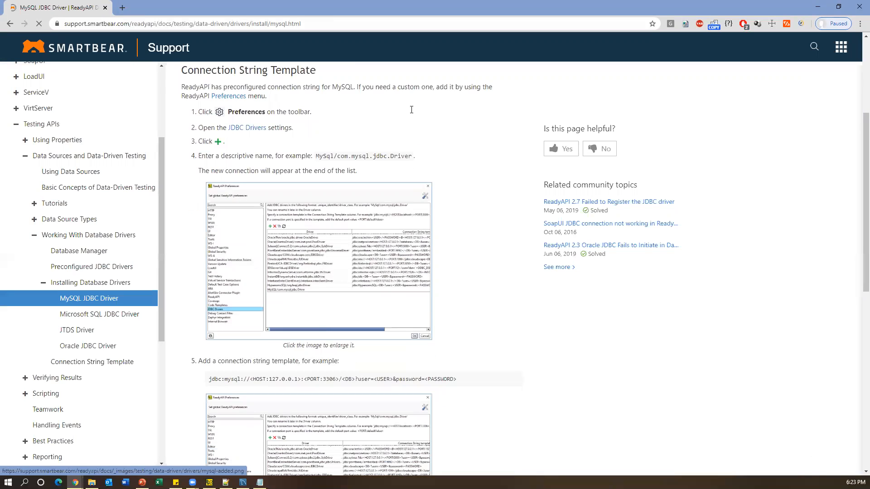
scroll(412, 110, "down", 1)
left_click_drag(316, 111, 412, 110)
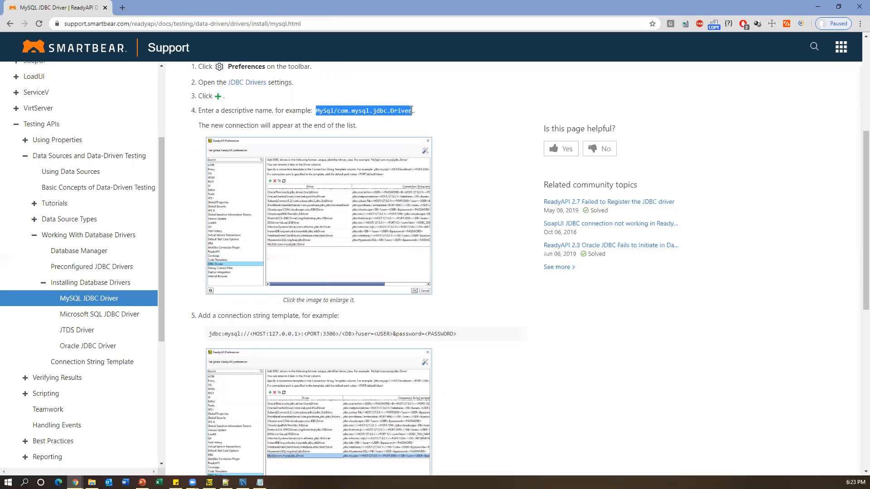
left_click_drag(209, 334, 457, 336)
scroll(427, 335, "down", 1)
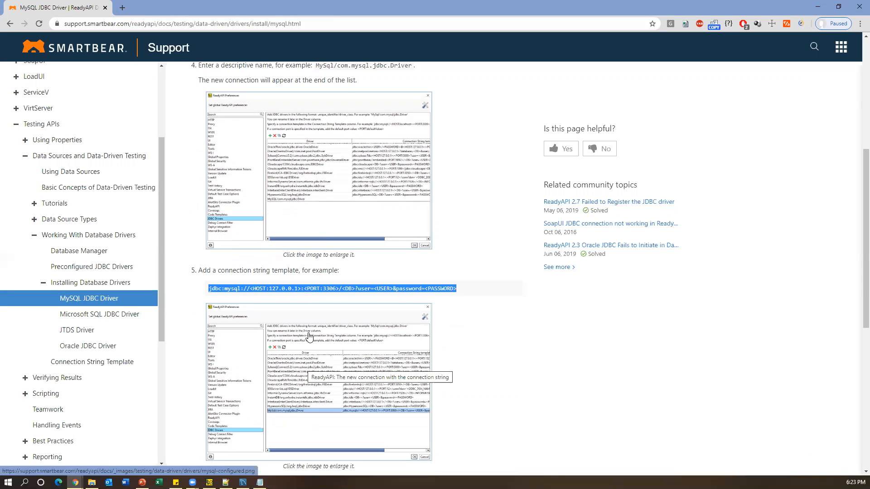
scroll(305, 334, "down", 4)
scroll(269, 290, "up", 7)
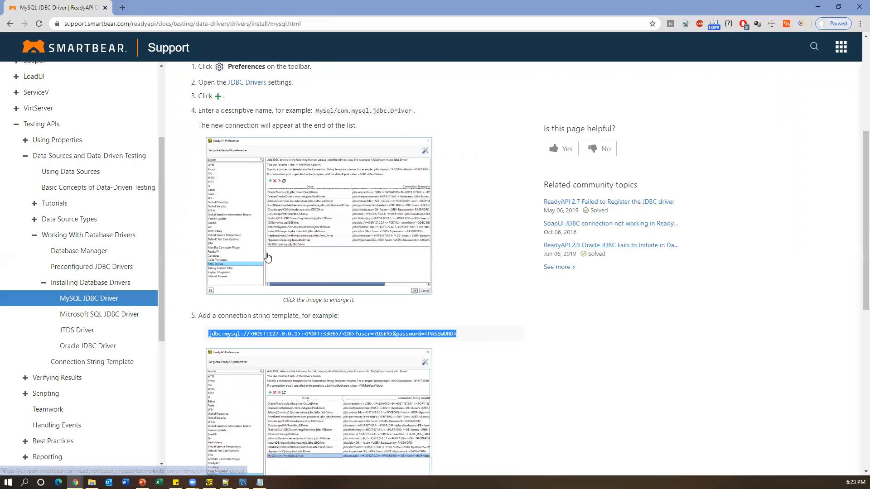
left_click(181, 23)
left_click(820, 9)
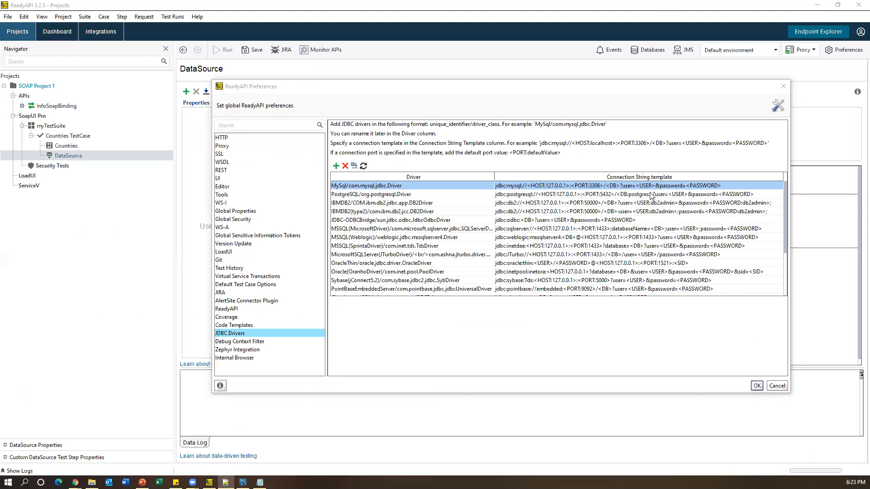
- Close Preferences with OK and add a blank line after the download link in the notes
left_click(758, 387)
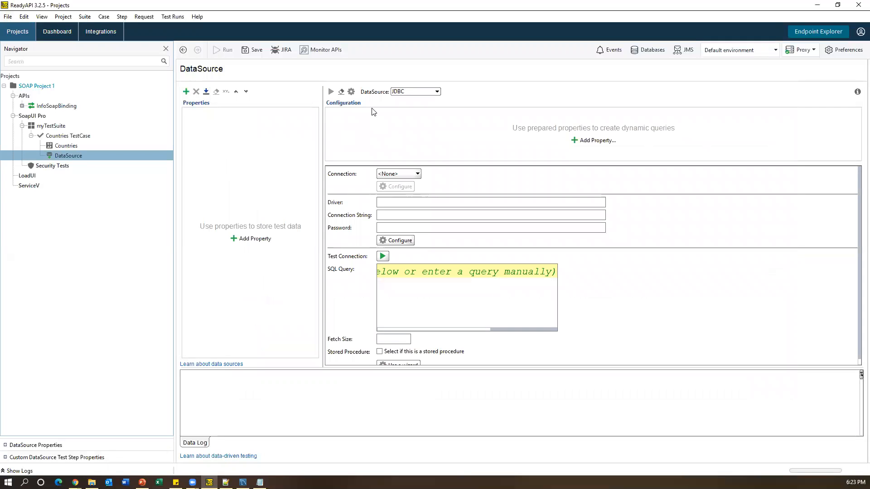
left_click(259, 482)
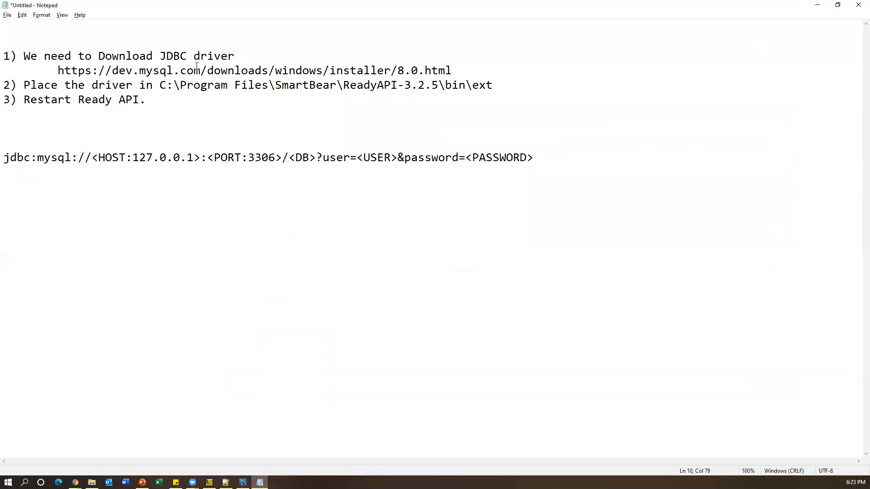
left_click(488, 71)
key("Return")
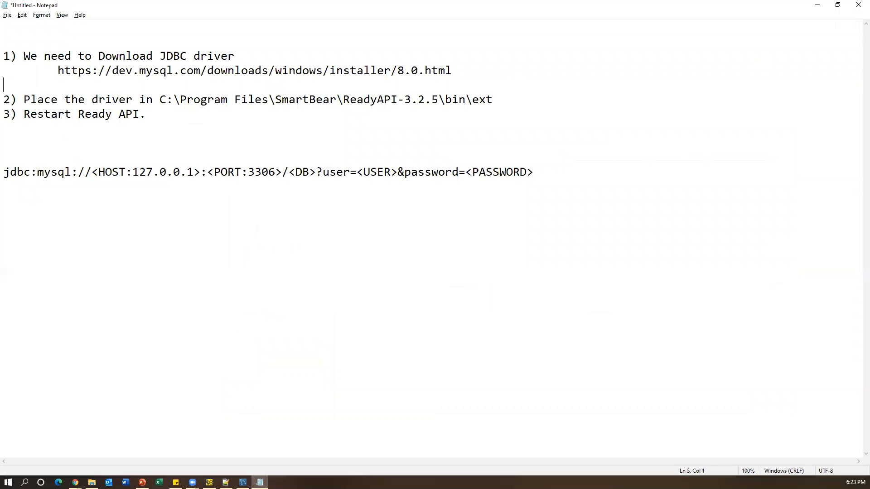
left_click_drag(161, 99, 497, 97)
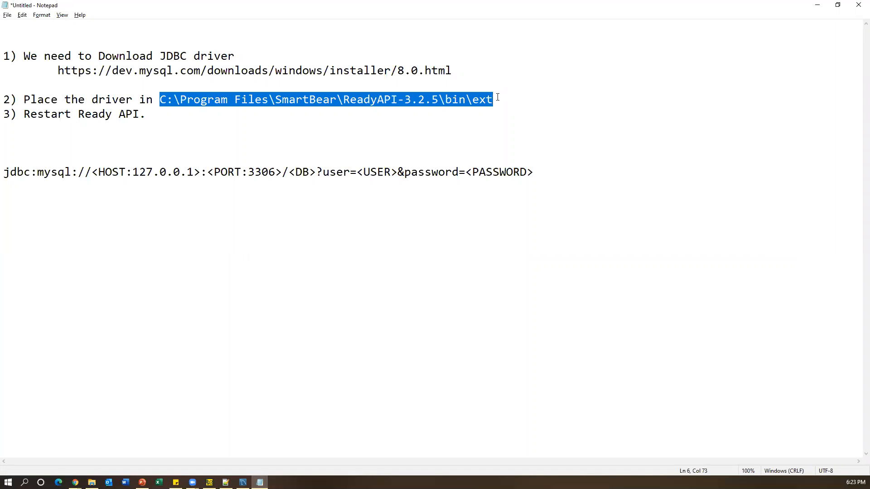
left_click_drag(212, 115, 4, 56)
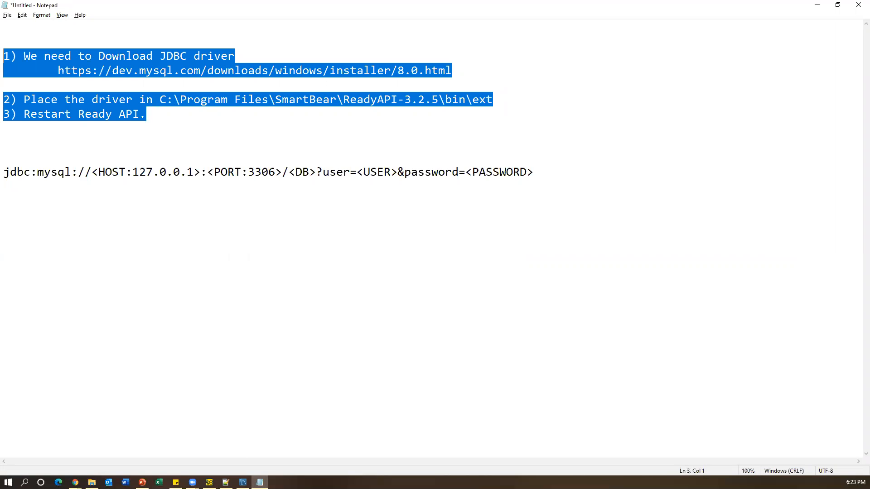
left_click(35, 129)
- Write step 4 as '4) fILE-->pREFERENCES-->jdbc' in the notes
type("4)")
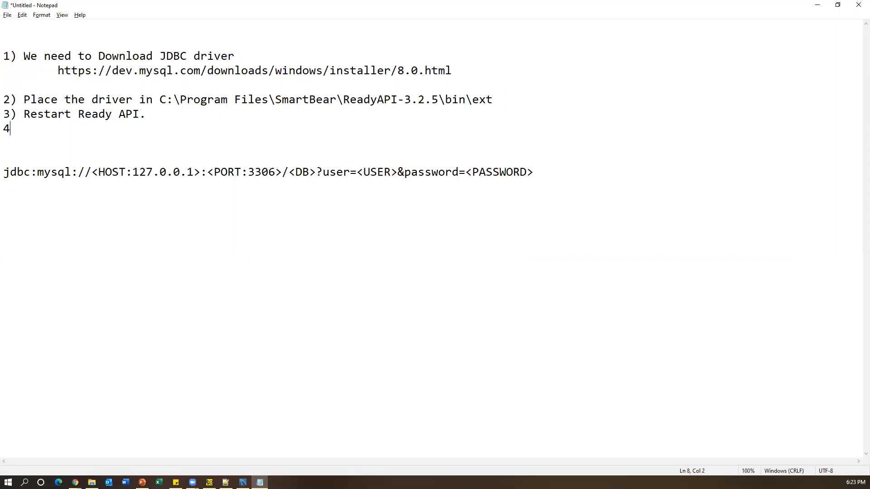
key("BackSpace")
type(") fILE-->pREFERENCES-->jdbc--")
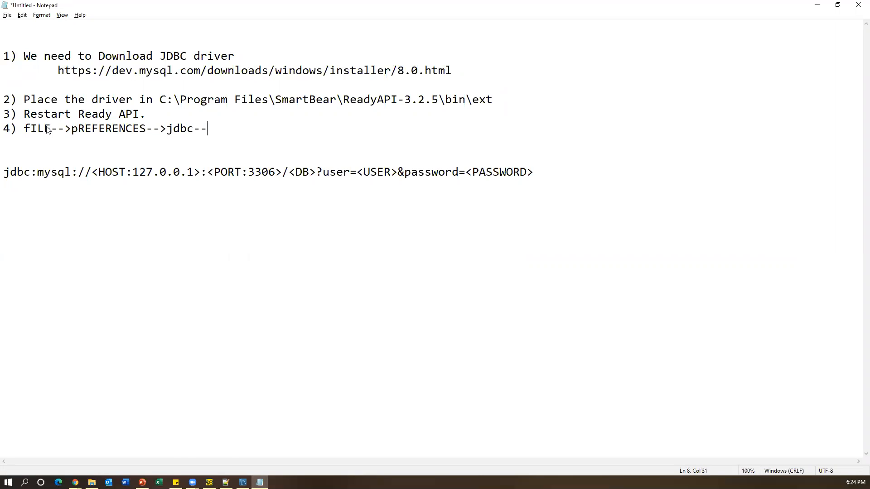
key("alt+Tab")
left_click(8, 16)
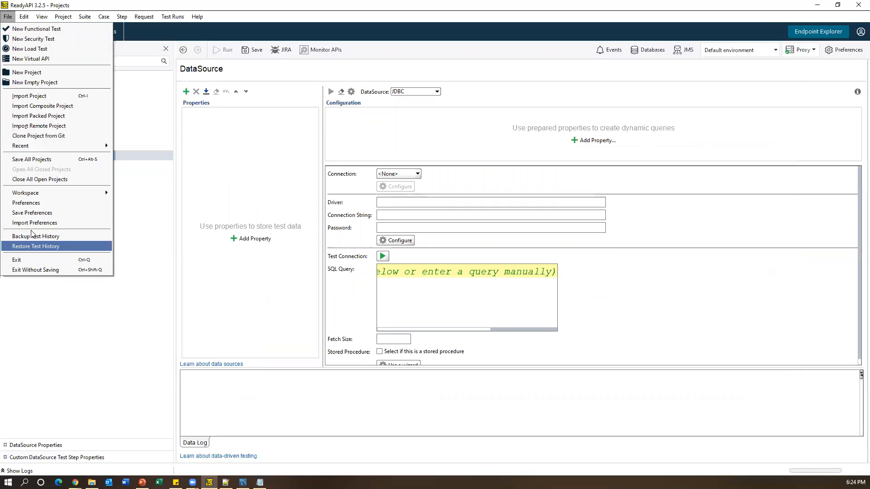
- Correct step 4 to read 'File-->Prefernces-->JDBC Drivers', checking the wording against ReadyAPI Preferences
left_click(26, 203)
key("alt+Tab")
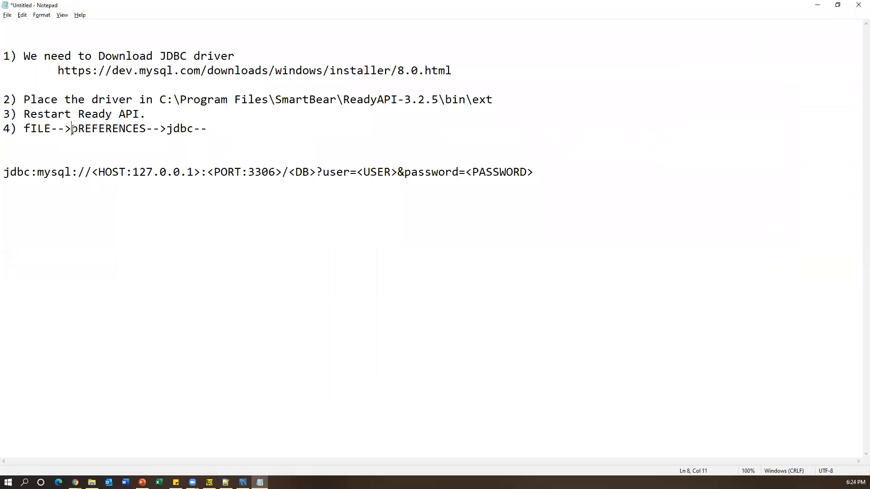
left_click_drag(51, 129, 17, 130)
type("File")
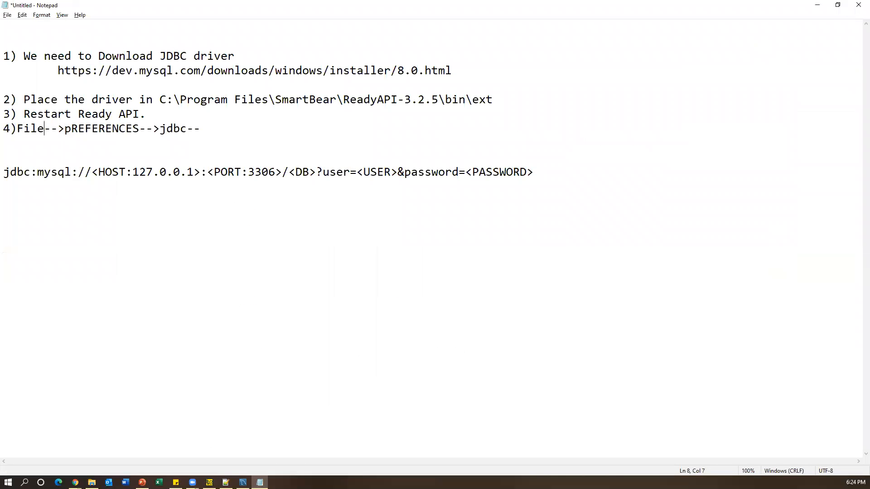
key("BackSpace")
key("Delete")
key("Delete")
key("Delete")
key("Delete")
key("Delete")
key("Delete")
key("Delete")
key("Delete")
key("Delete")
key("Delete")
key("BackSpace")
type("Prefernces-->JDBC")
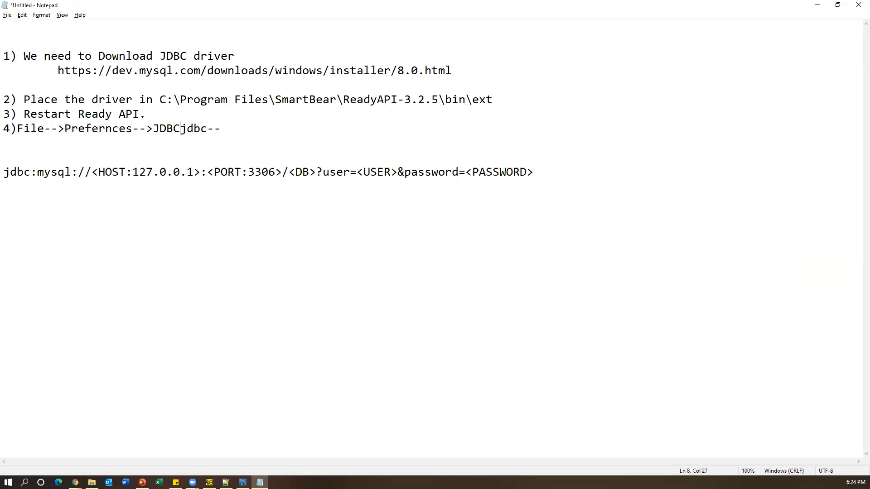
key("alt+Tab")
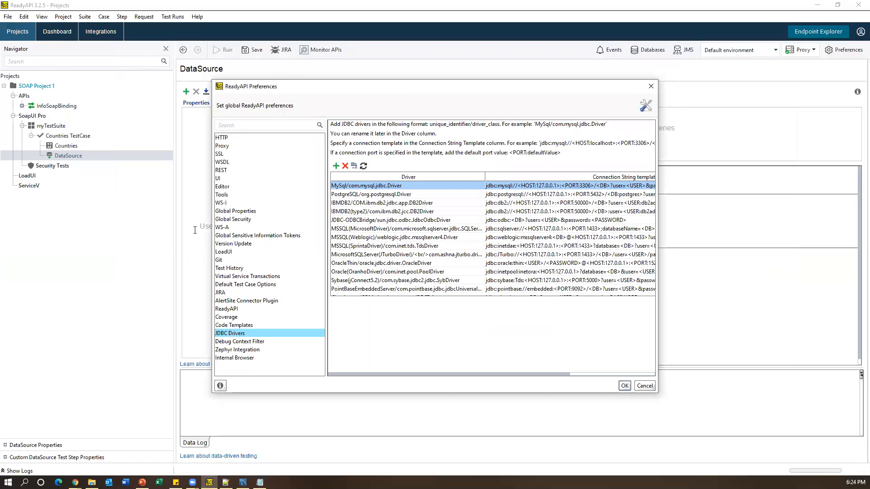
key("alt+Tab")
type("Drivers")
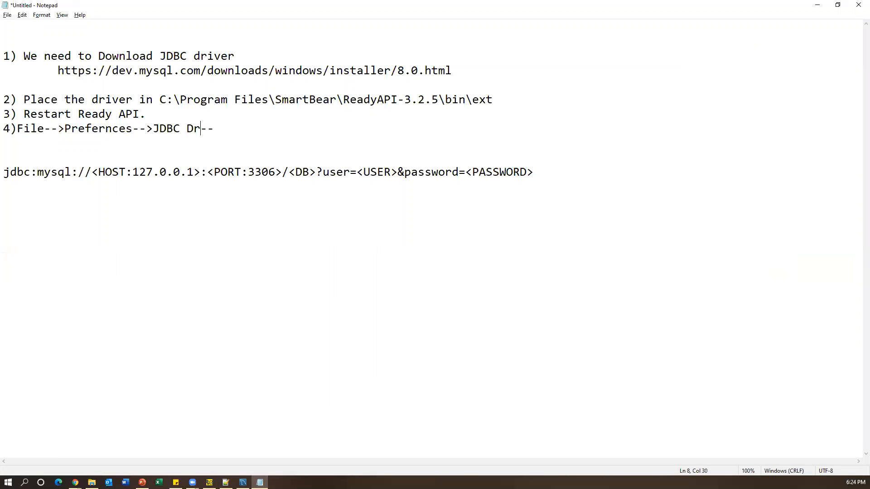
key("alt+Tab")
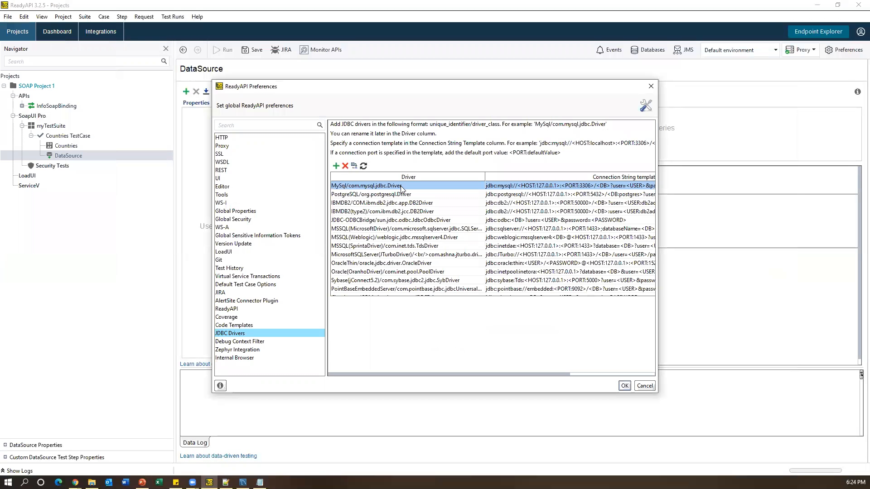
key("alt+Tab")
- Delete the trailing dashes, add a '----------------' divider below, and close Preferences
left_click_drag(249, 131, 236, 132)
key("Delete")
key("Down")
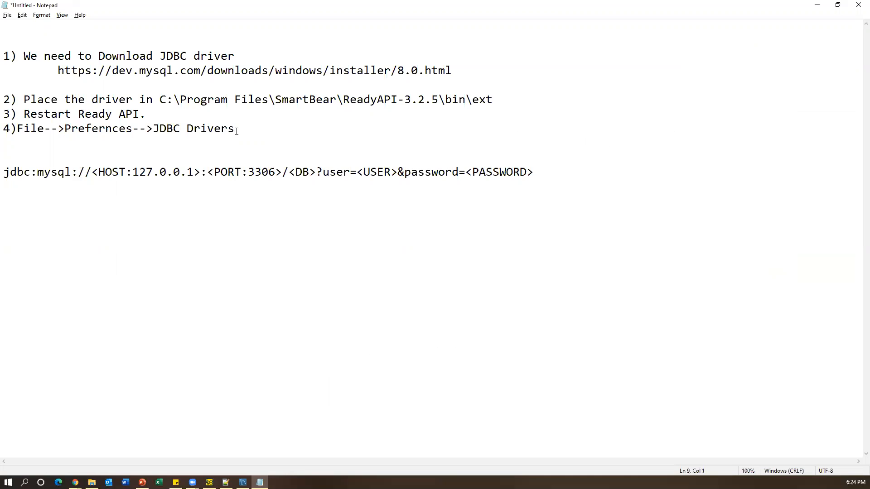
key("Down")
key("Down")
key("Down")
key("Up")
type("----------------")
key("Return")
key("alt+Tab")
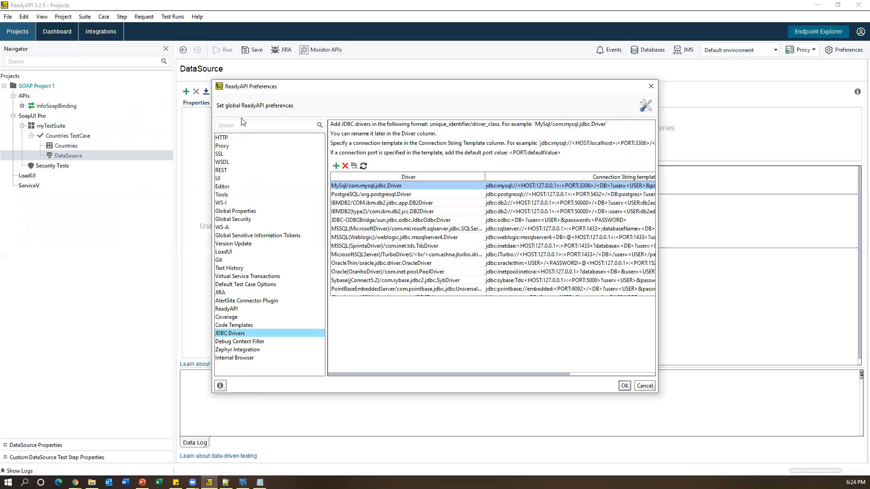
left_click(652, 87)
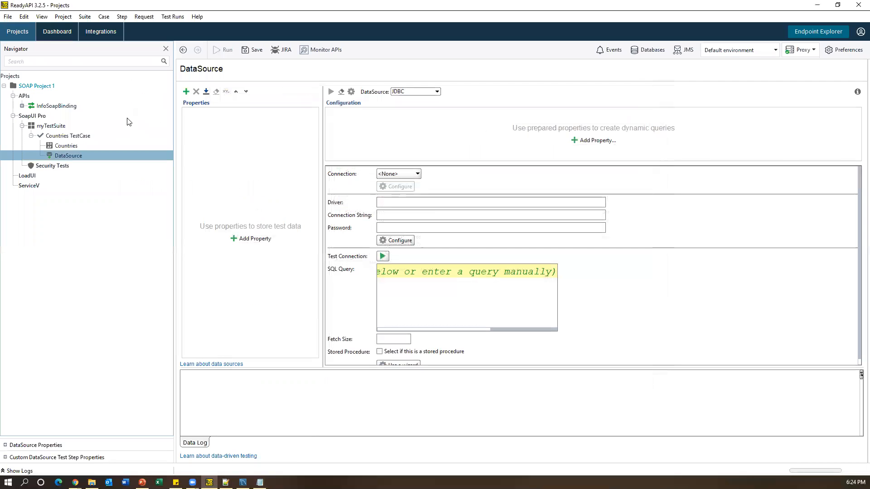
left_click(75, 157)
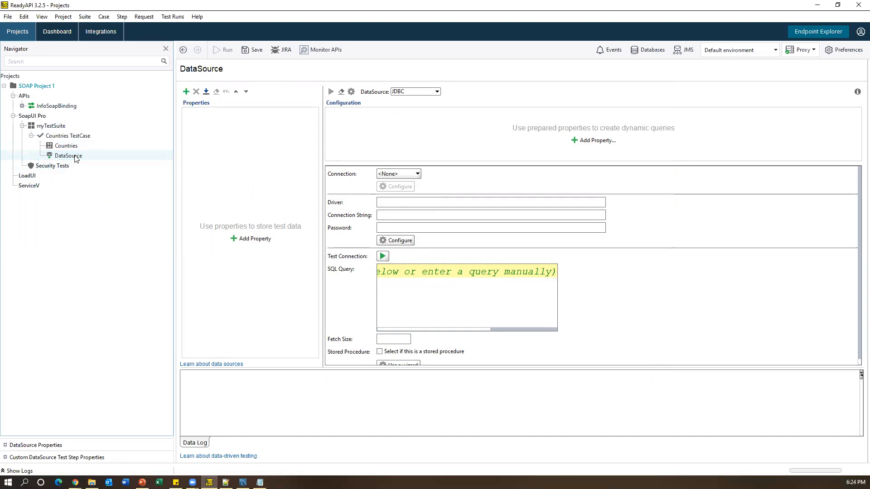
left_click(398, 200)
left_click(386, 214)
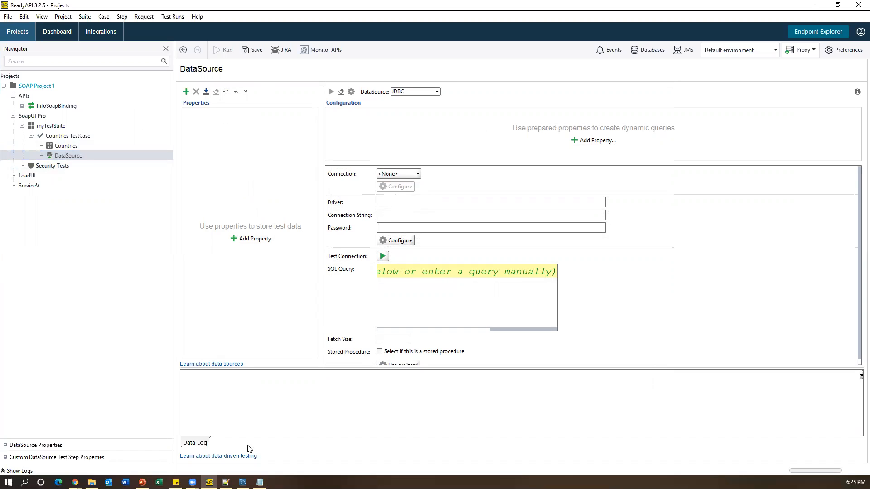
- Sort the country query results by name and narrow the Capital column
left_click(243, 482)
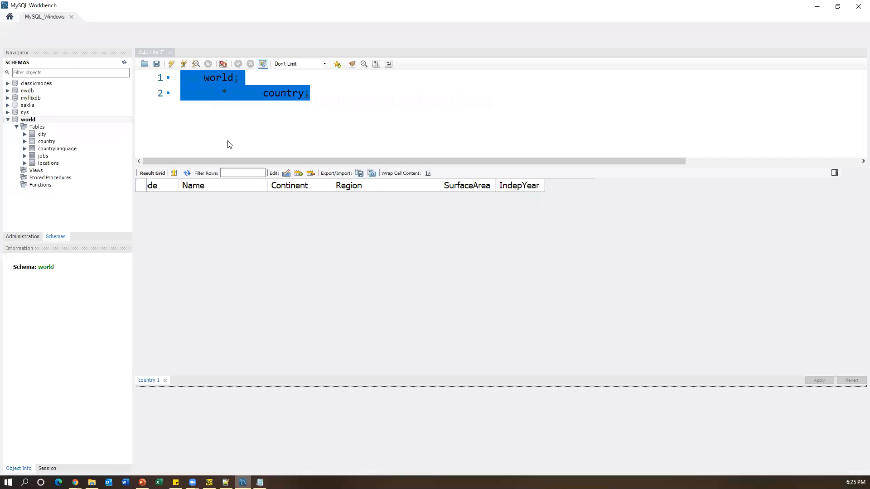
triple_click(231, 95)
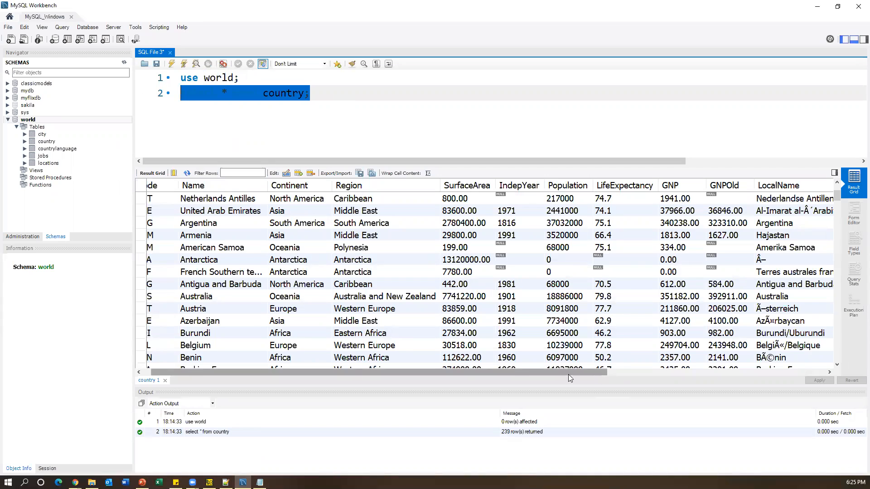
left_click_drag(568, 374, 484, 374)
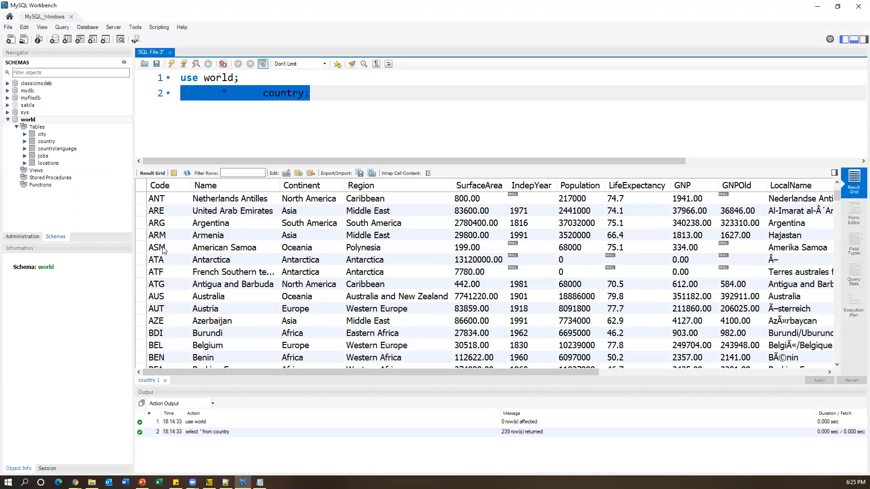
left_click(232, 186)
left_click_drag(352, 372, 680, 371)
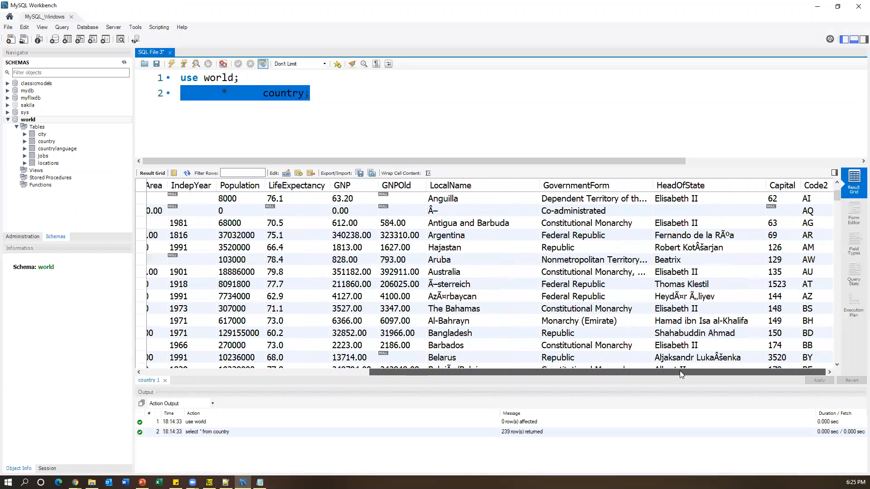
left_click_drag(800, 186, 768, 185)
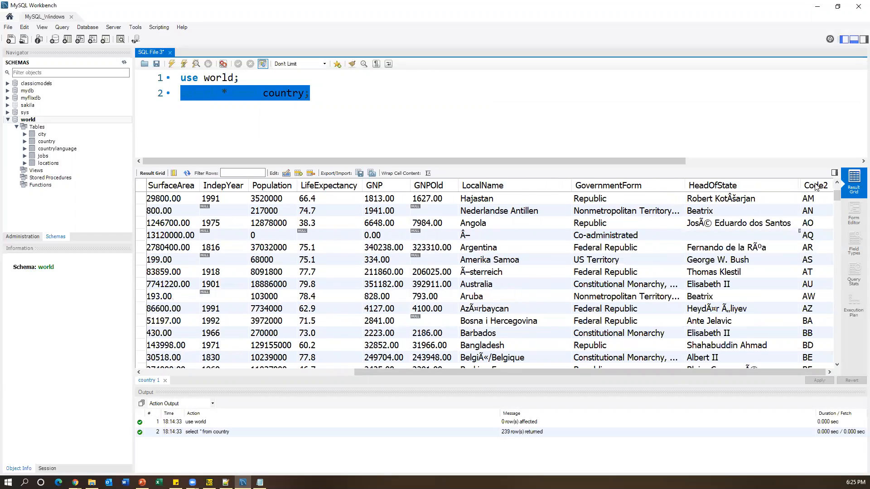
left_click(267, 113)
- Change the query to 'select Name,Code2 from country', execute it, and return to ReadyAPI
double_click(225, 93)
type("Name,")
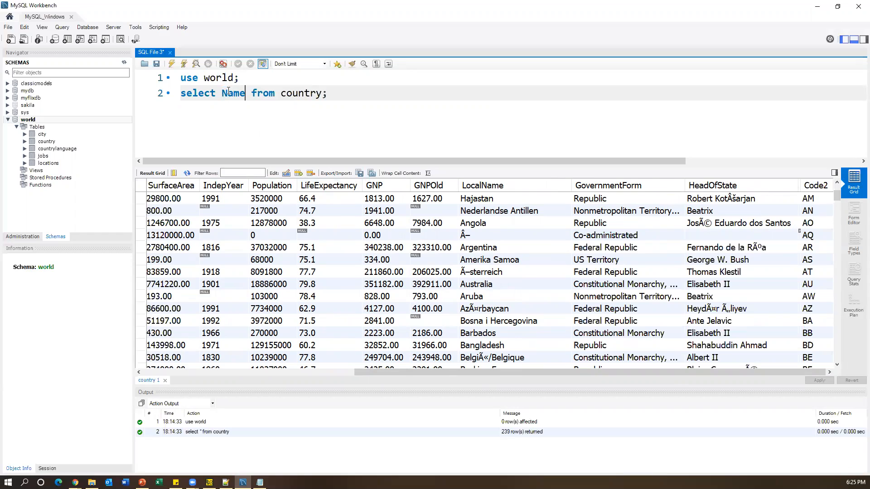
type("Code2")
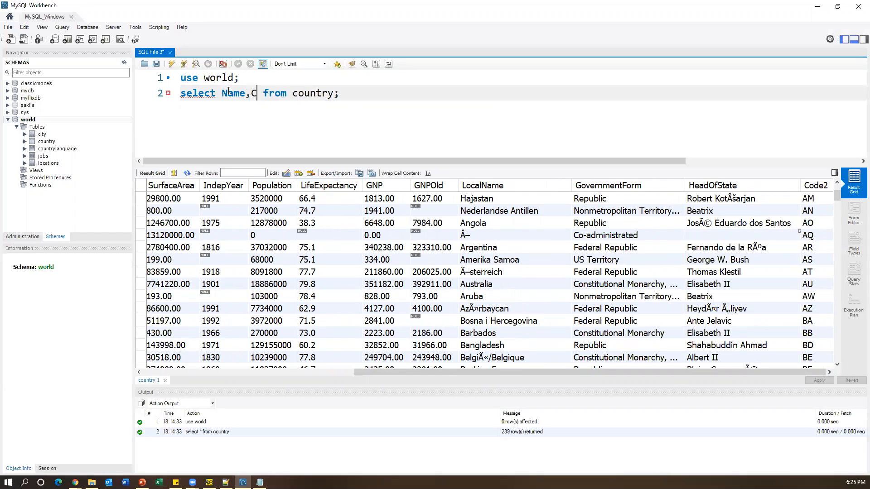
left_click_drag(363, 93, 171, 98)
left_click(171, 65)
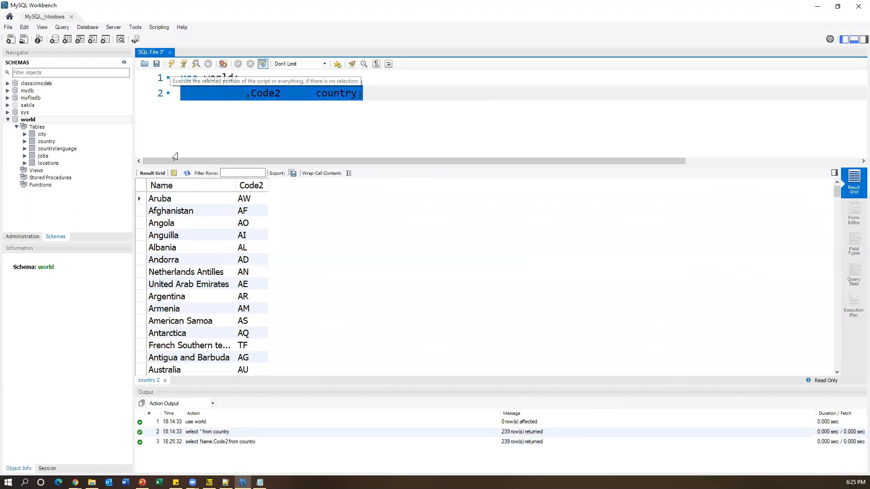
left_click(386, 110)
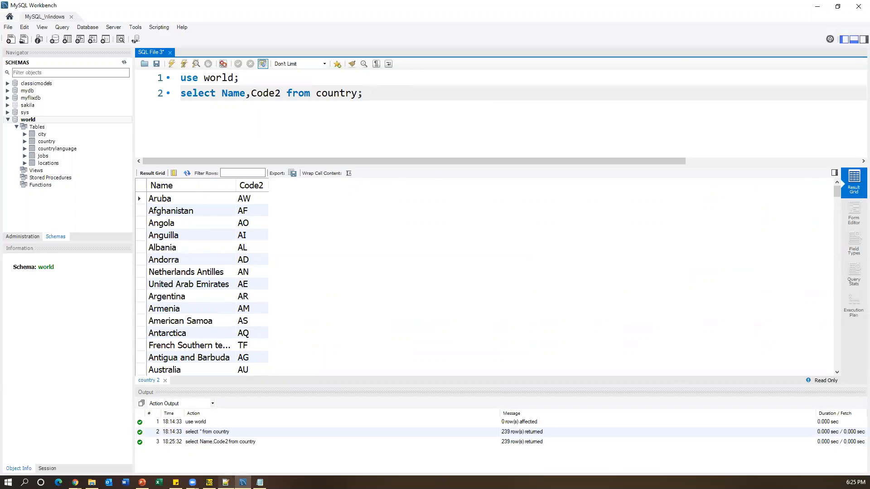
left_click(209, 482)
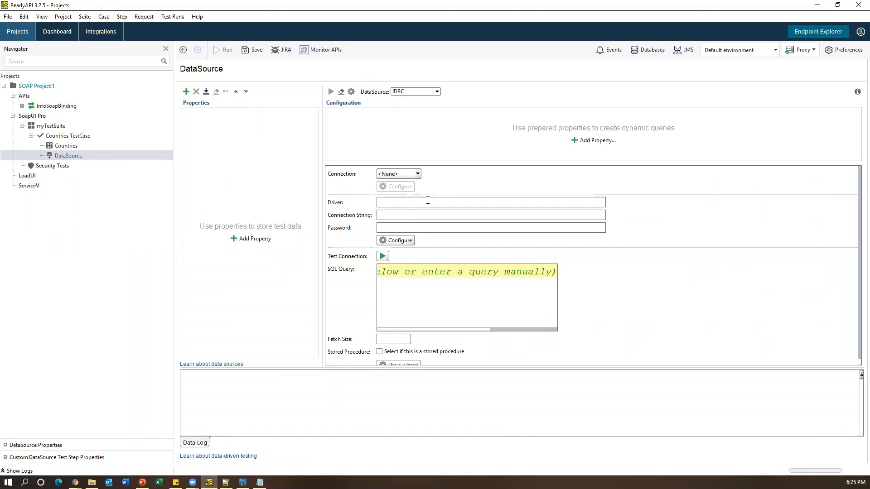
- Bring up the Notepad notes, then the Chrome MySQL JDBC Driver page
left_click(260, 482)
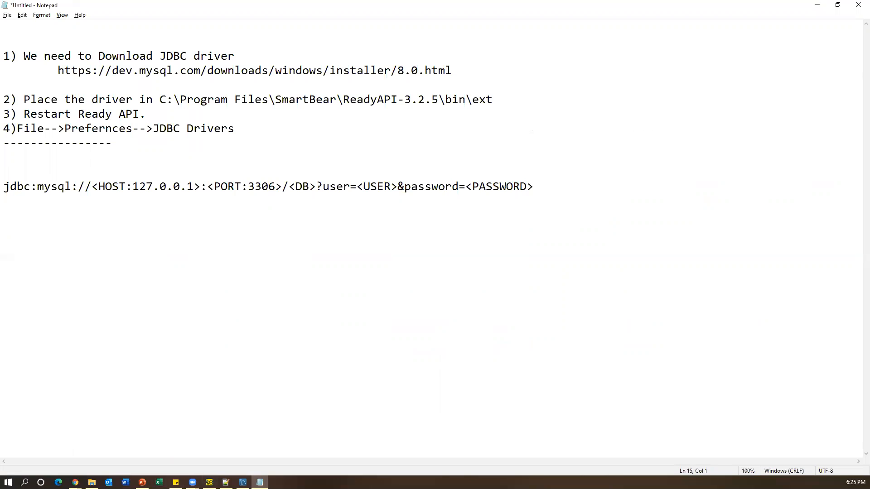
mouse_move(76, 481)
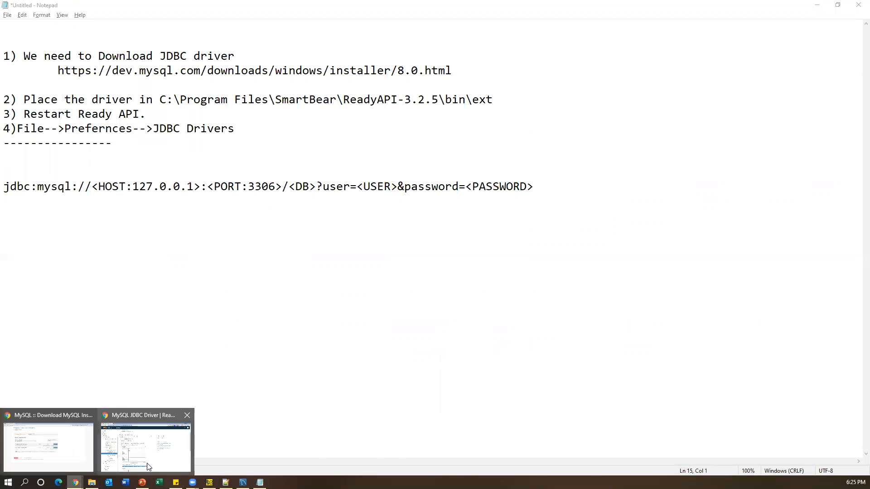
left_click(147, 442)
- Search 'mysql JDBC Connection string' in a new tab and skim the javatpoint article
left_click(121, 8)
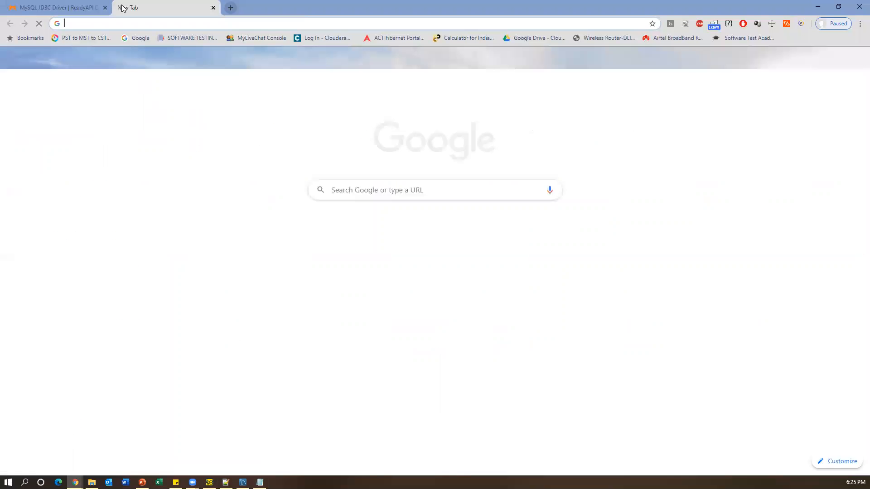
type("mysql ")
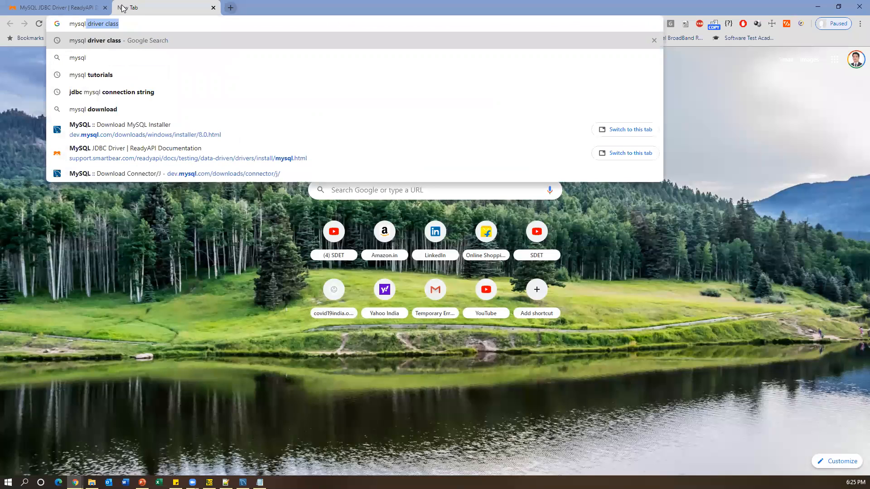
type("JDBC C")
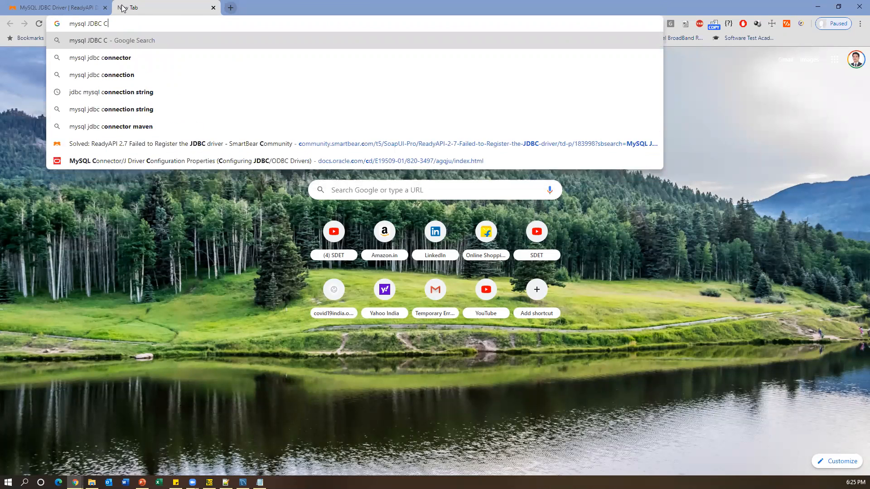
type("onnection string")
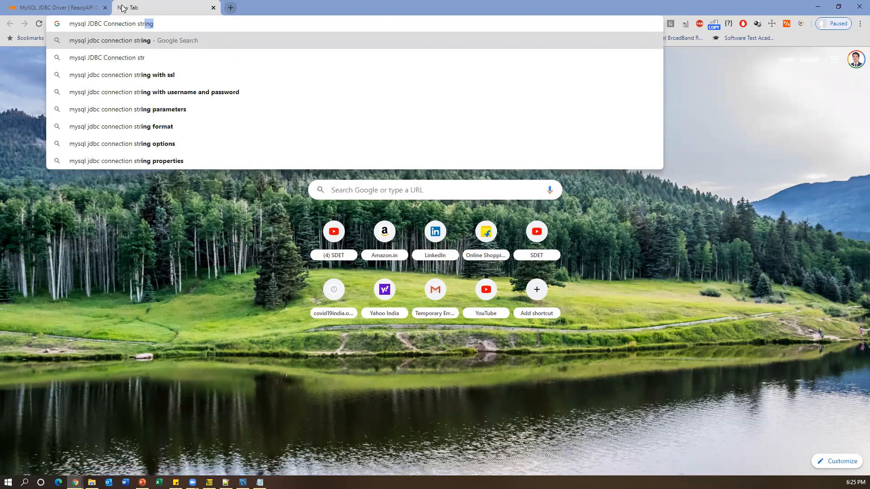
key("Return")
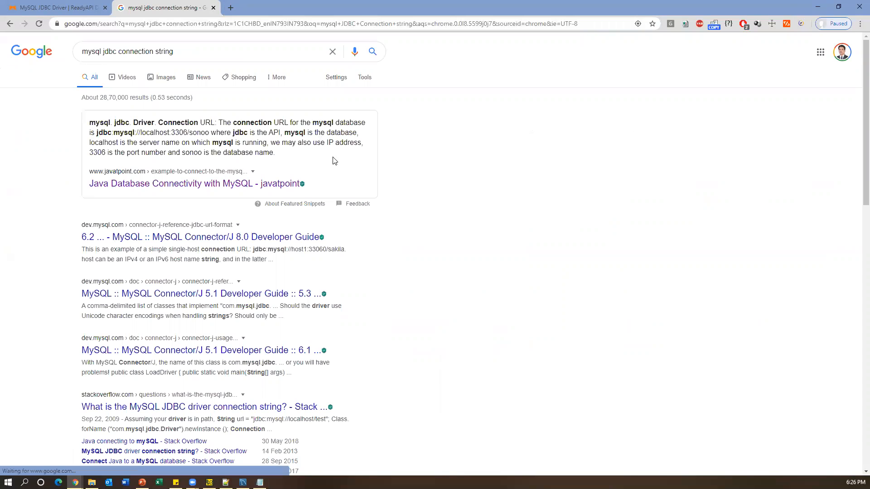
left_click(211, 184)
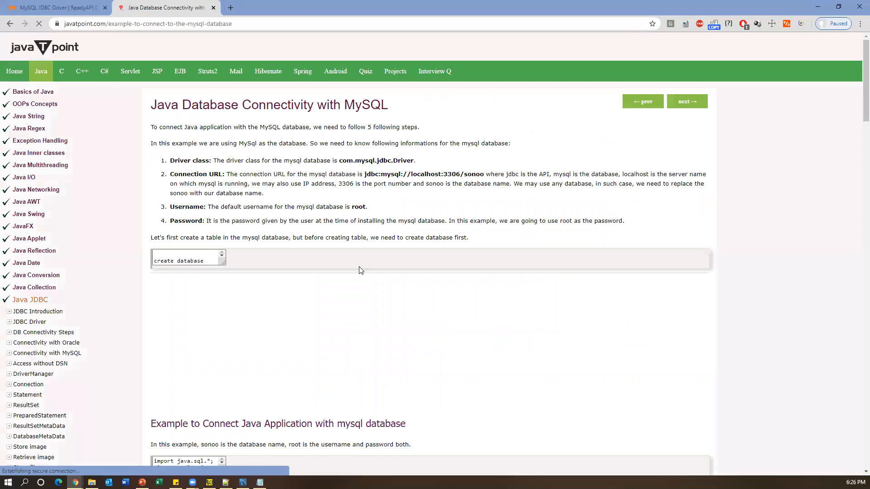
scroll(299, 366, "down", 3)
scroll(299, 367, "down", 4)
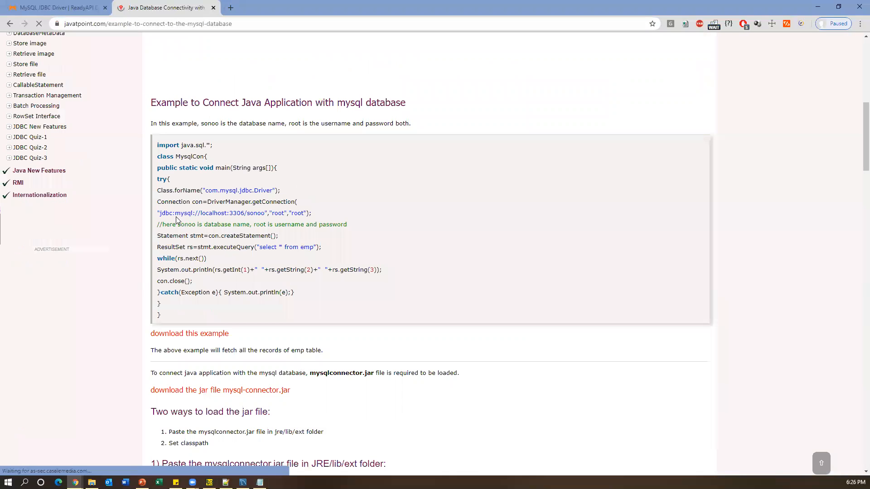
left_click_drag(159, 213, 305, 217)
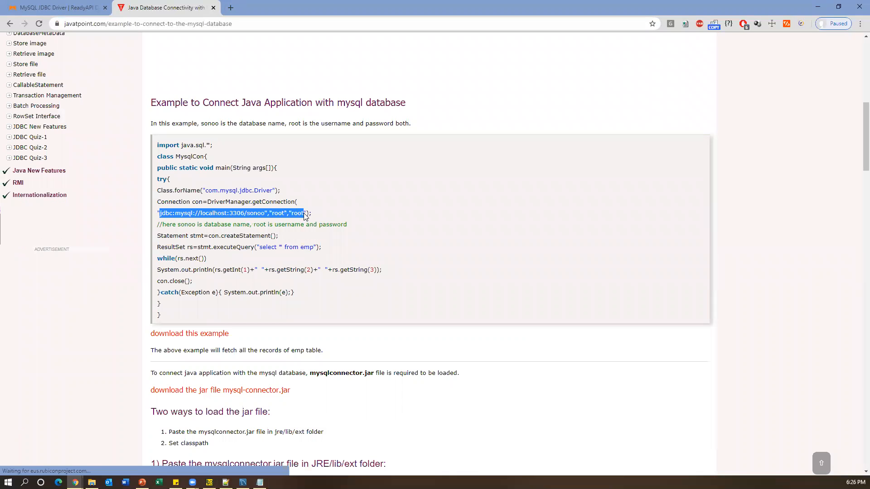
left_click(10, 25)
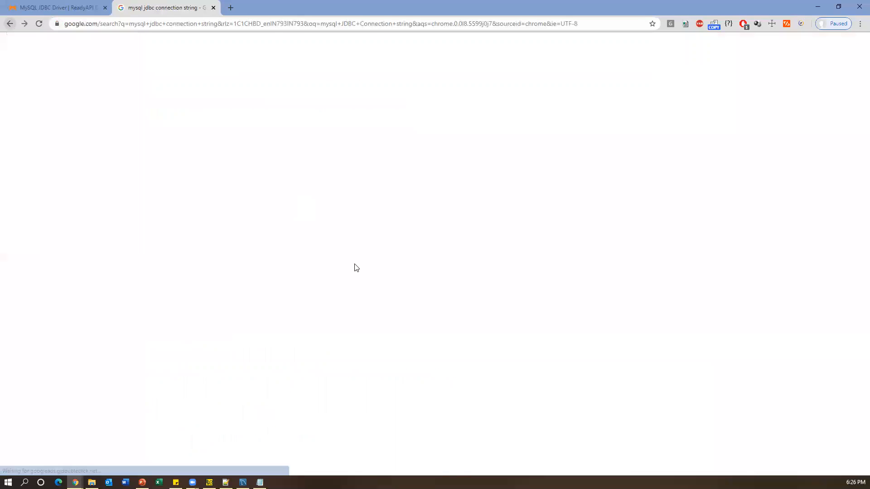
- Copy com.mysql.jdbc.Driver from the Stack Overflow answer, then minimize Chrome
scroll(329, 375, "down", 2)
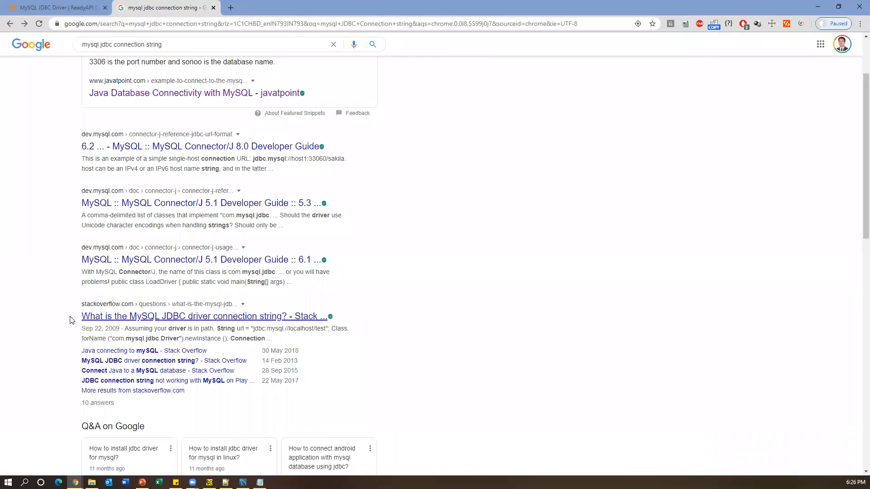
left_click(145, 316)
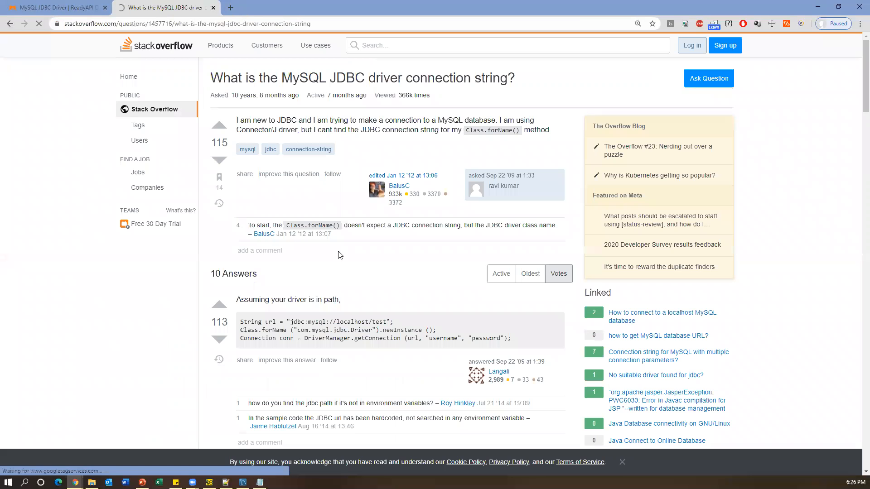
left_click_drag(290, 321, 396, 325)
left_click(298, 330)
left_click_drag(298, 330, 373, 330)
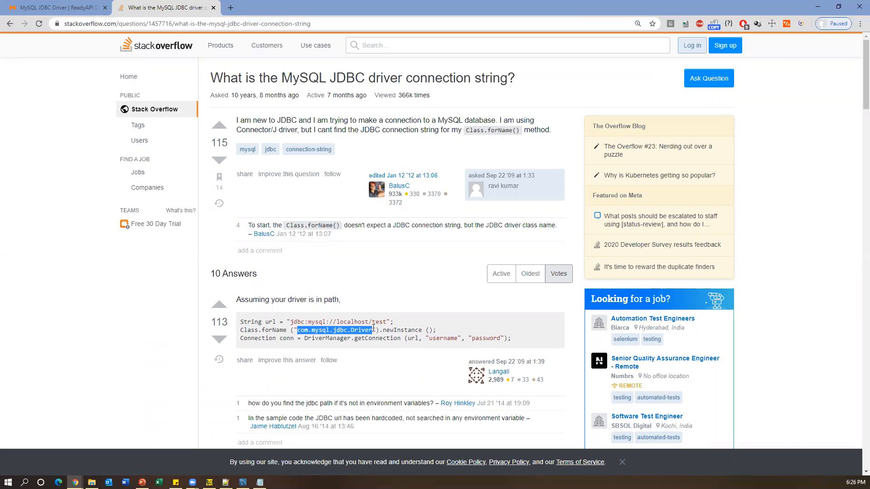
left_click(824, 5)
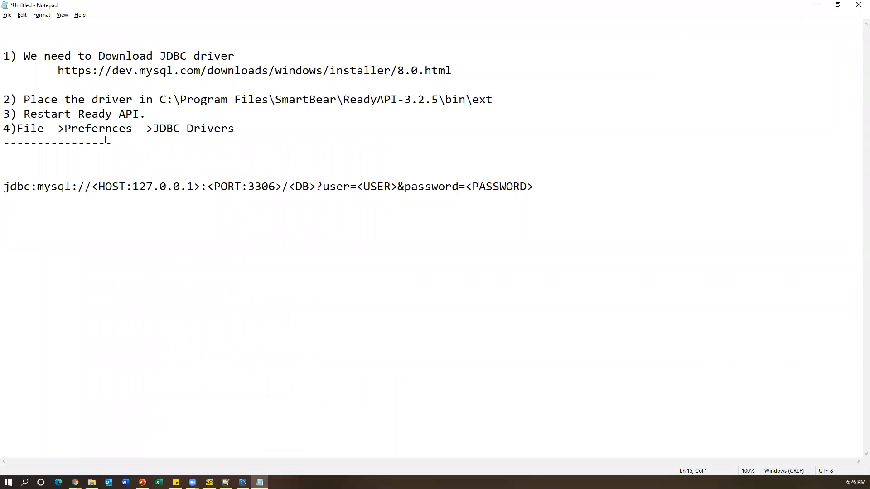
- Paste 'Driver: com.mysql.jdbc.Driver' on line 14 of the notes and select the class name
key("alt+Tab")
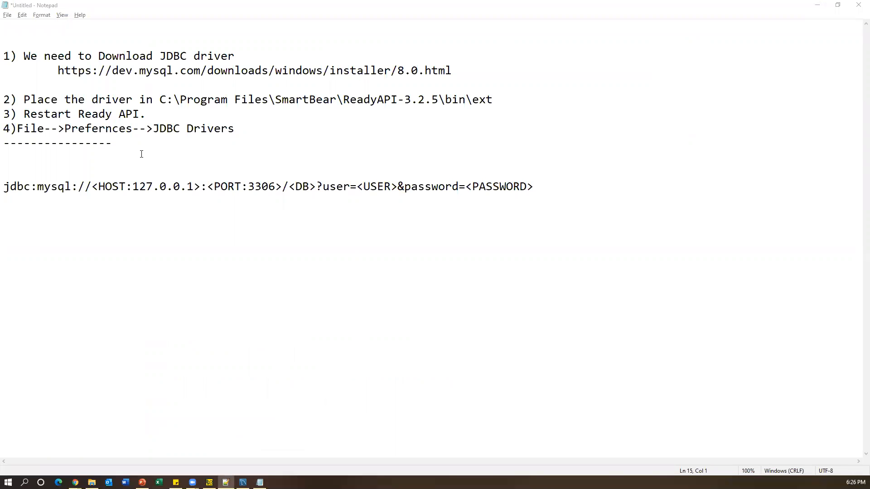
left_click(122, 213)
type("Driver: com.mysql.jdbc.Driver")
left_click_drag(58, 219, 289, 232)
key("ctrl+c")
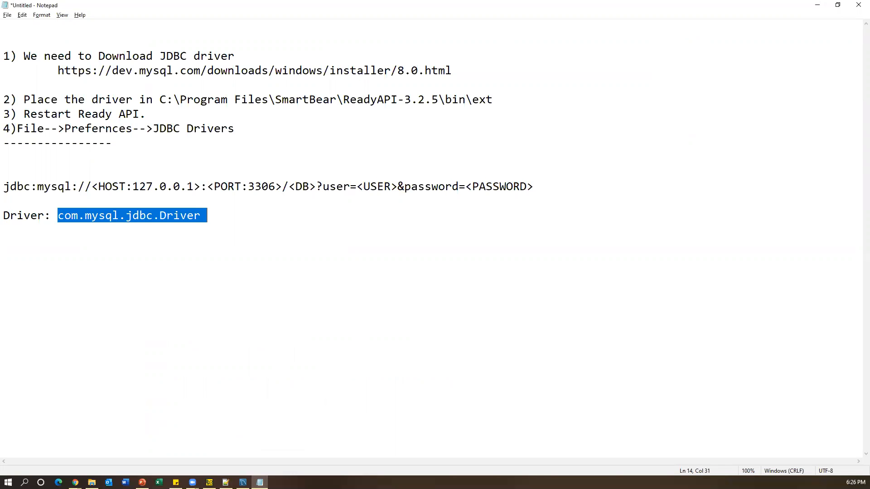
left_click(209, 482)
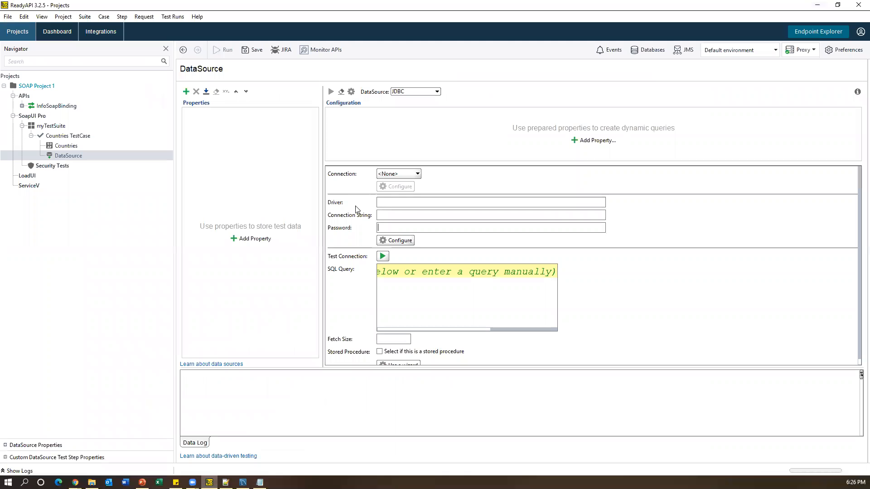
- Set the DataSource Driver field to com.mysql.jdbc.Driver with no trailing space
left_click(391, 203)
key("ctrl+v")
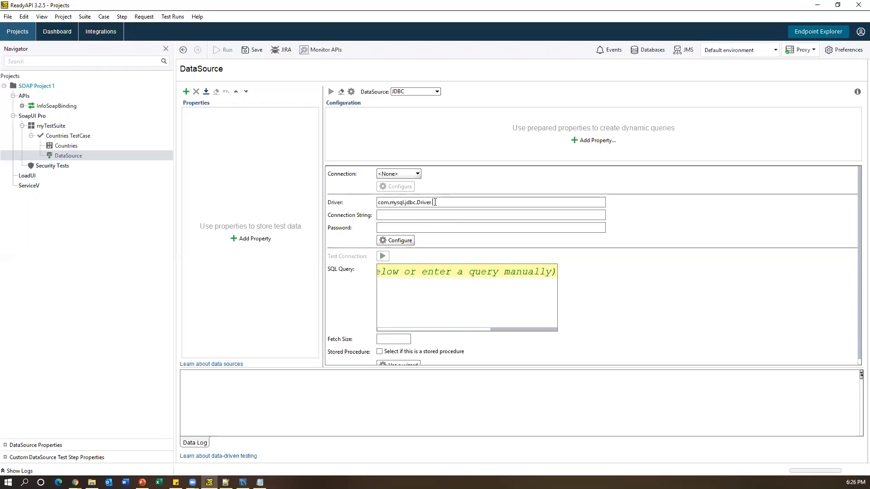
key("BackSpace")
- Select the jdbc:mysql connection-string template line in the Notepad notes
left_click(408, 214)
left_click(260, 482)
left_click_drag(544, 187, 3, 186)
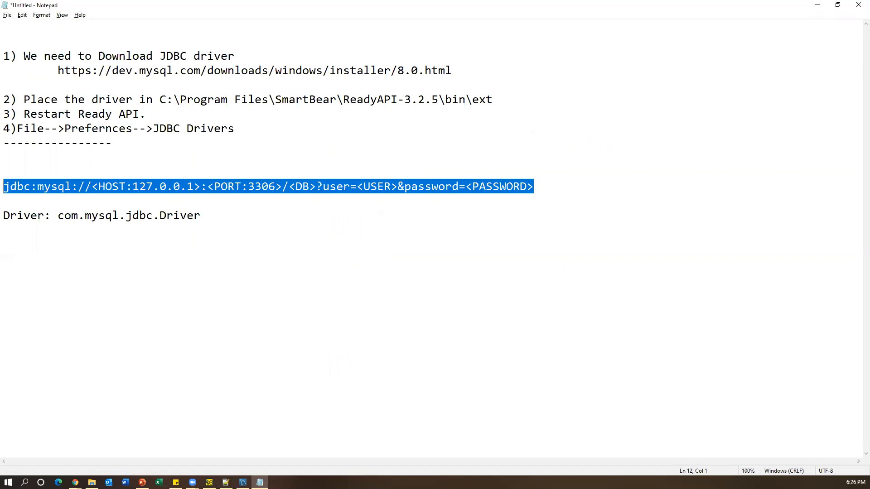
- Duplicate the jdbc connection-string template onto empty line 16
key("Down")
key("Down")
key("Down")
key("Down")
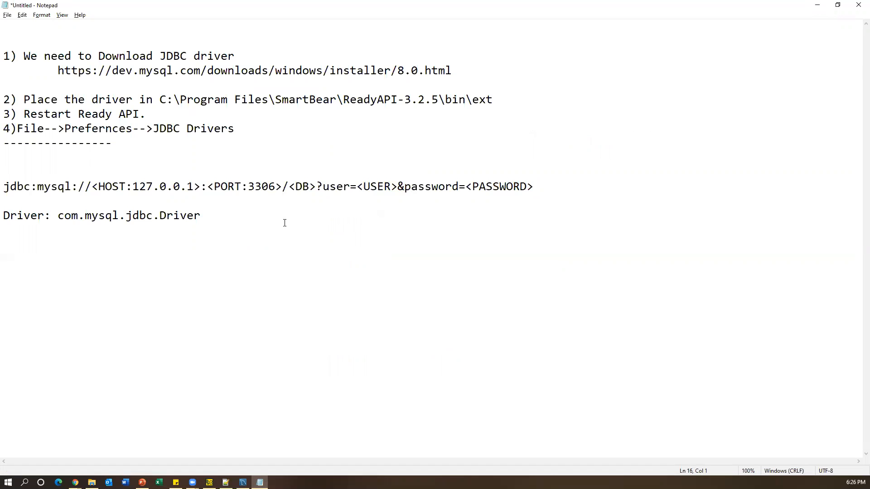
left_click_drag(533, 191, 3, 187)
key("ctrl+c")
left_click(297, 224)
key("Down")
key("ctrl+v")
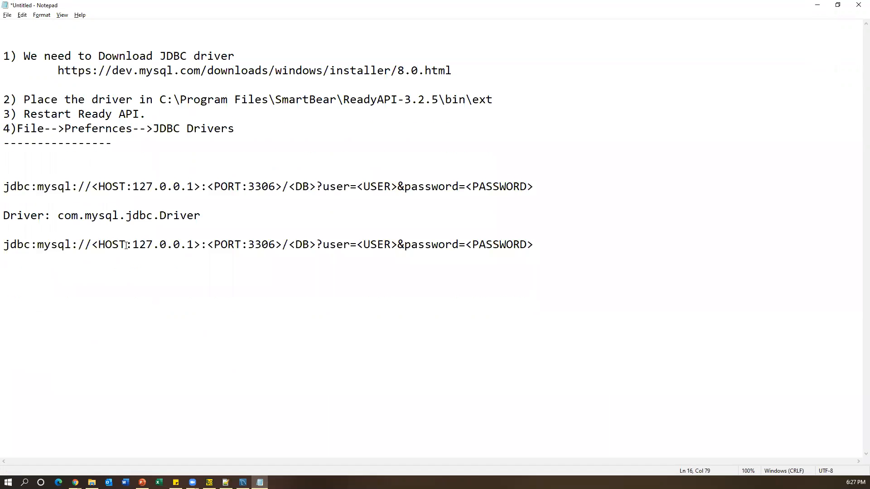
- Paste the filled-in localhost:3306/world connection string on the line below the template
left_click_drag(136, 245, 191, 245)
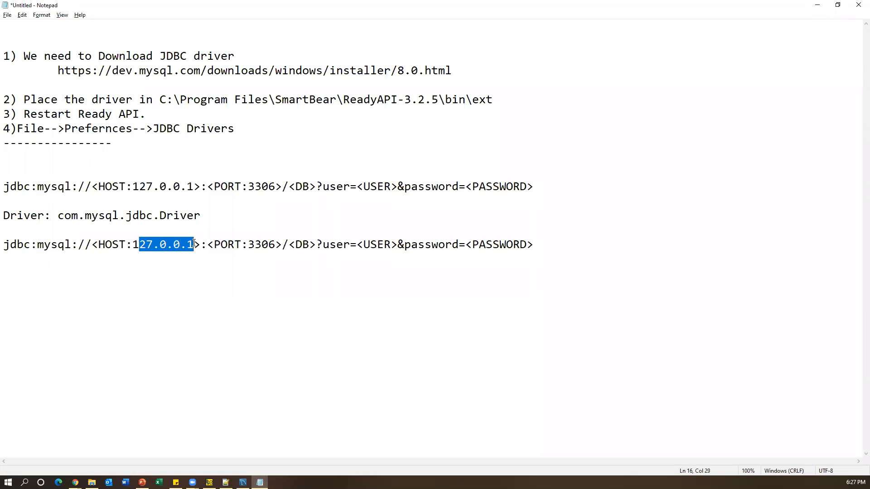
key("alt+Tab")
left_click(533, 245)
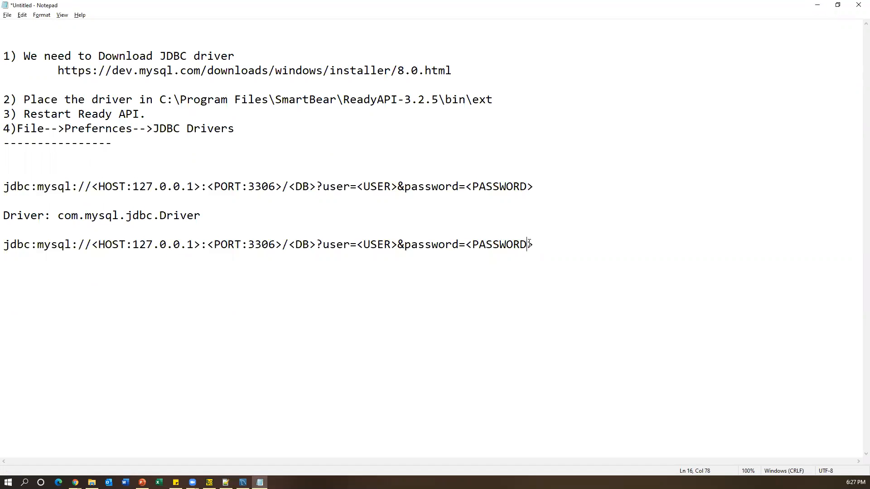
key("ctrl+v")
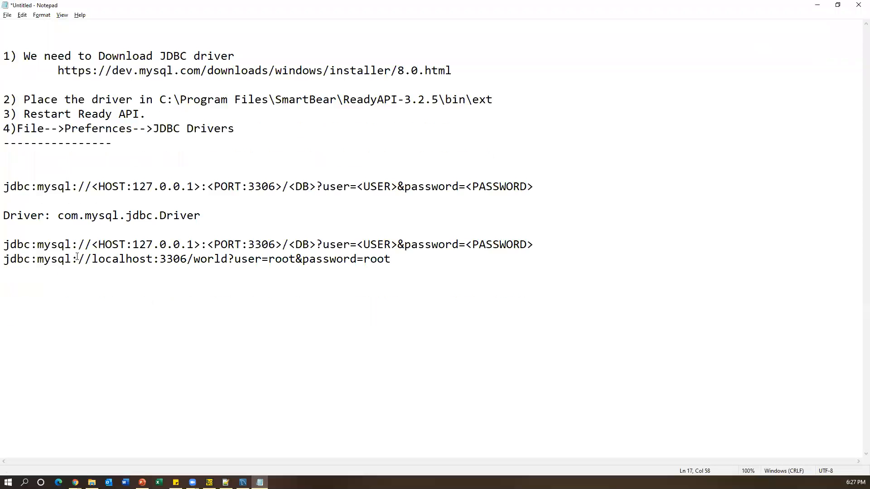
left_click_drag(24, 262, 370, 262)
left_click(248, 307)
- Match template placeholders to localhost, 3306, world, user root and the password value
left_click_drag(39, 245, 4, 245)
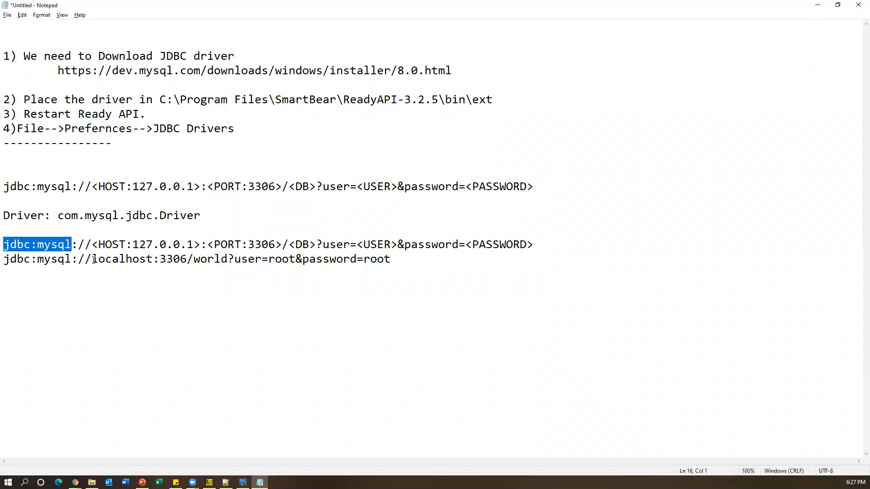
left_click_drag(92, 245, 199, 243)
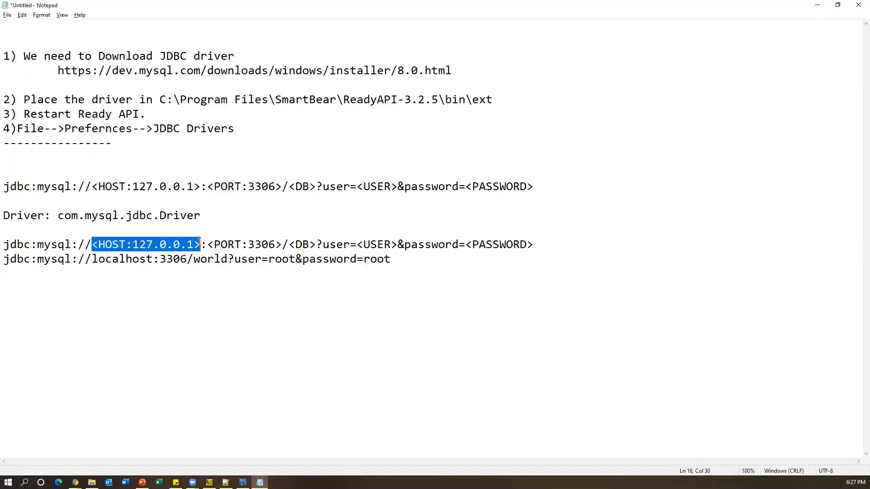
left_click_drag(94, 262, 146, 260)
left_click_drag(209, 244, 282, 245)
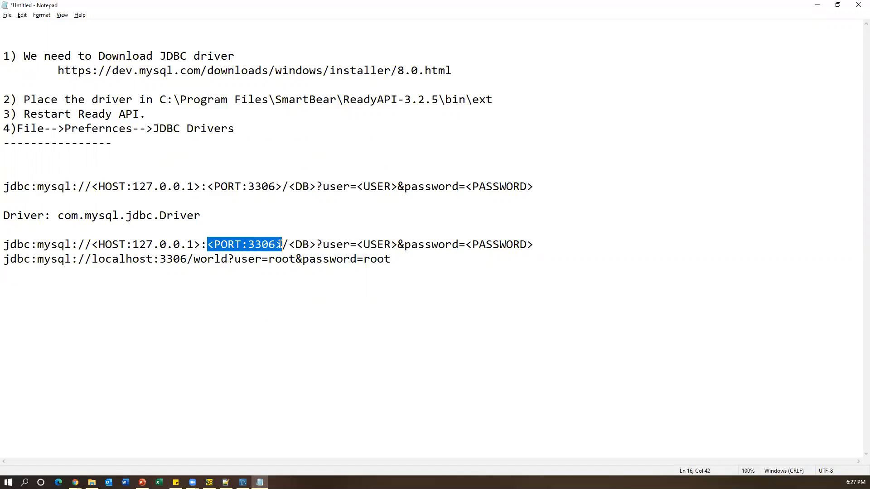
left_click_drag(156, 261, 186, 259)
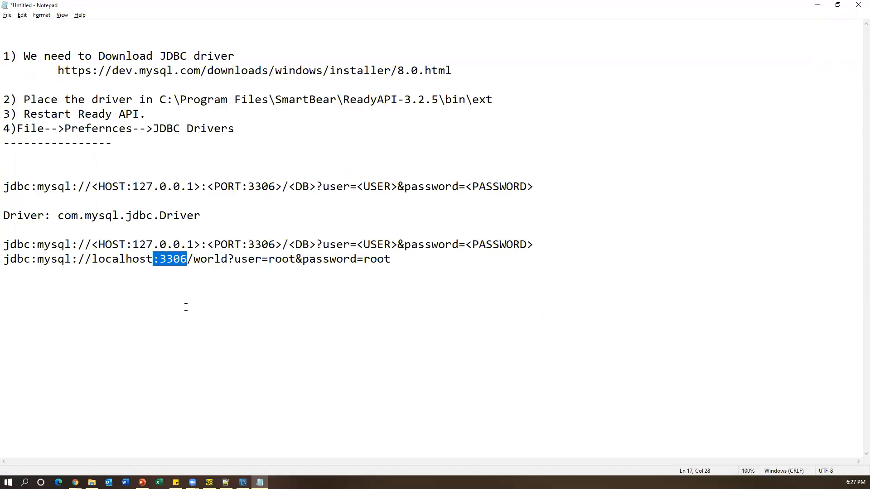
left_click_drag(290, 244, 315, 244)
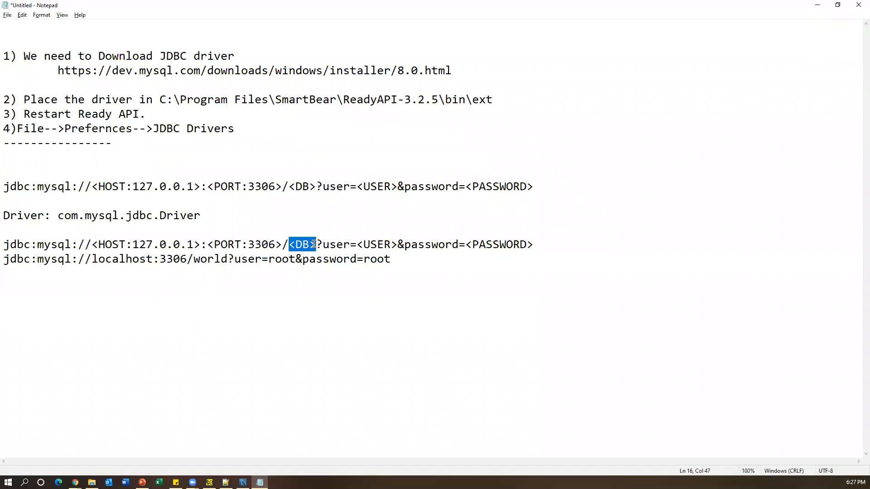
left_click_drag(195, 260, 231, 259)
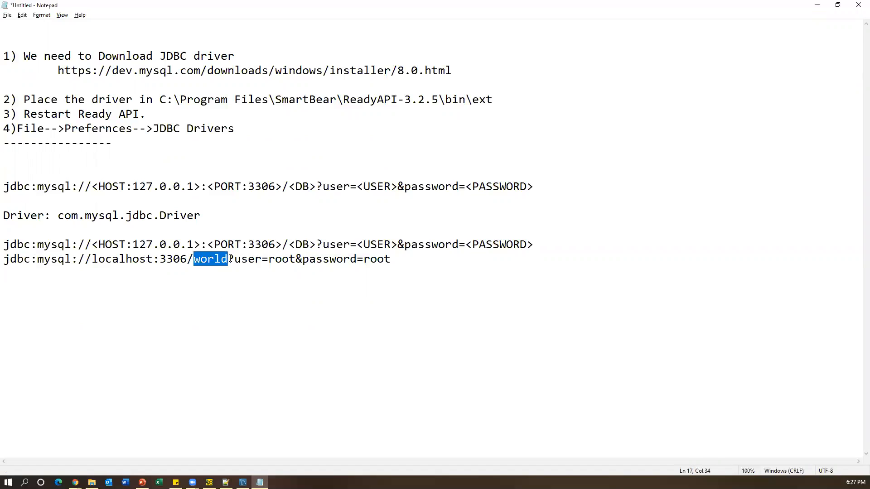
left_click_drag(324, 245, 397, 245)
left_click_drag(234, 259, 296, 259)
left_click_drag(398, 245, 448, 245)
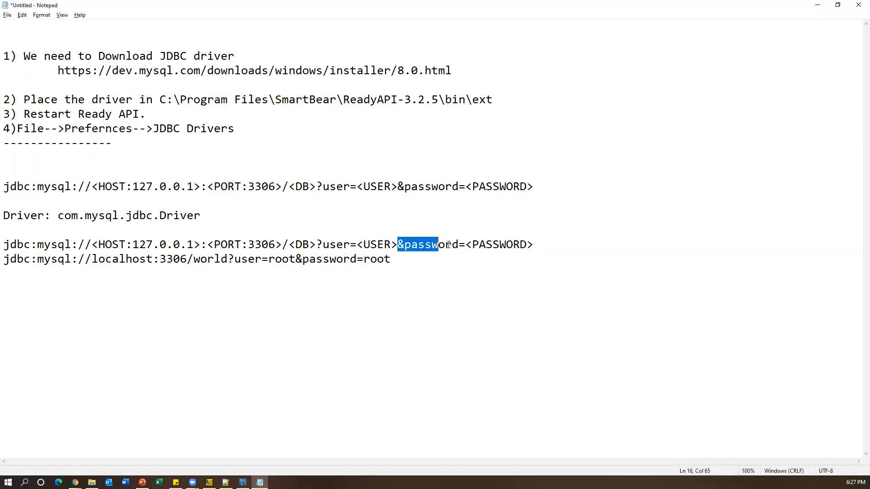
key("shift+End")
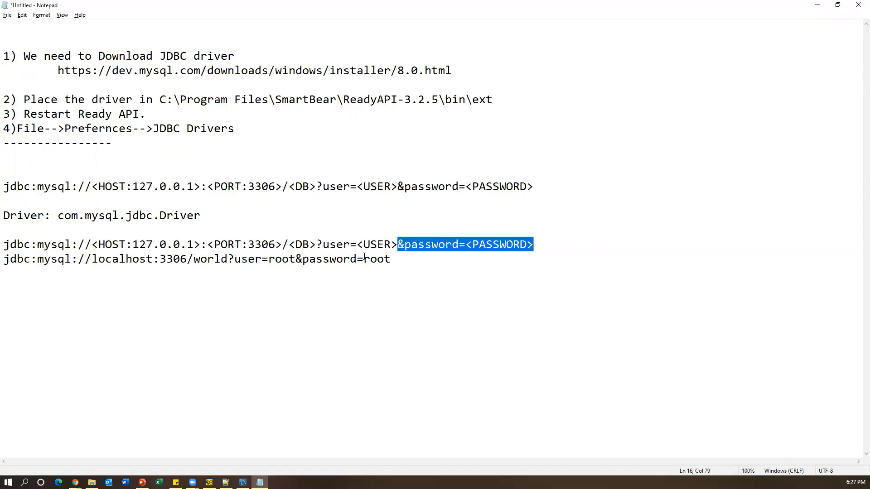
left_click_drag(302, 259, 370, 259)
left_click_drag(431, 258, 2, 258)
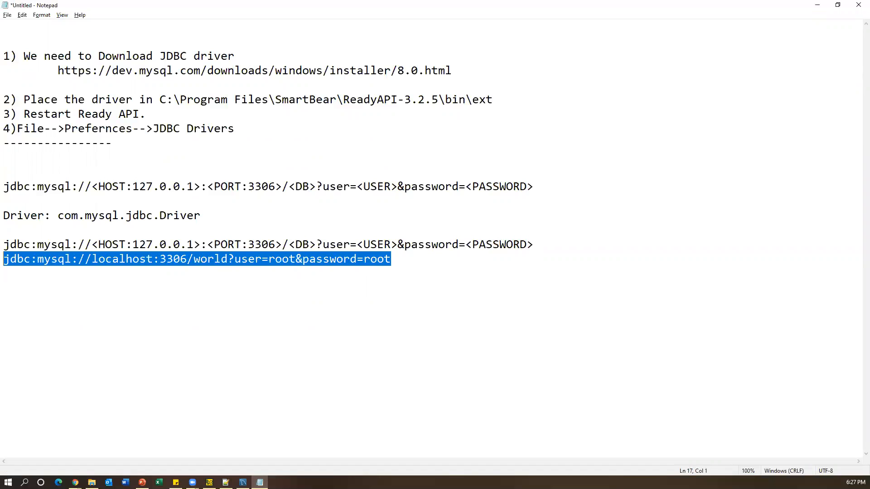
left_click(99, 245)
left_click_drag(215, 244, 519, 245)
- Select the whole filled-in connection string and return to ReadyAPI
left_click(432, 276)
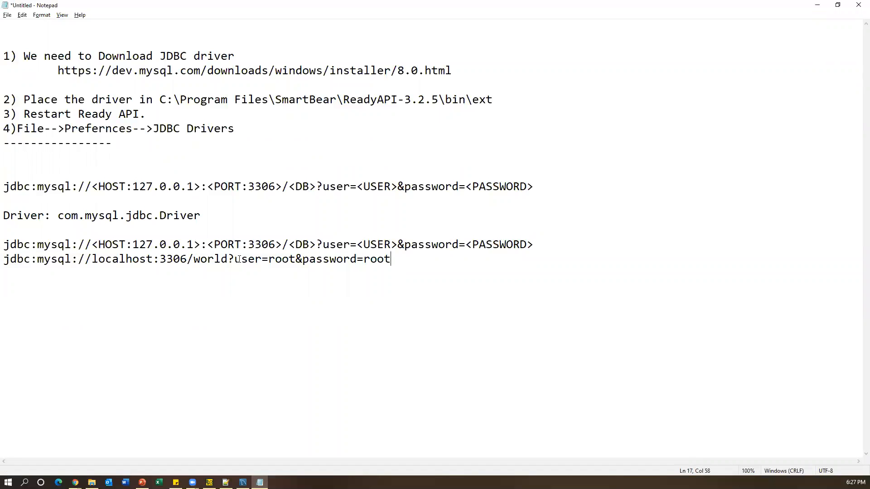
key("shift+Home")
key("alt+Tab")
- Paste the localhost:3306/world connection string and enter the database password
left_click(208, 482)
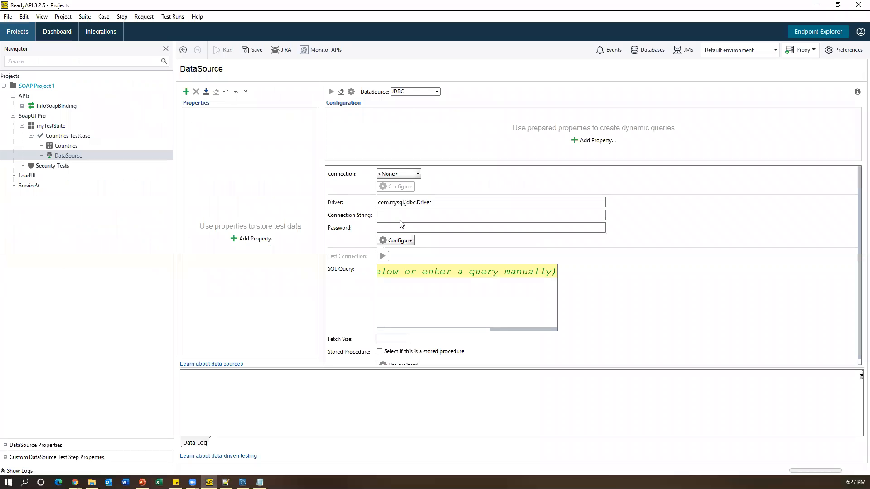
left_click(401, 212)
key("ctrl+v")
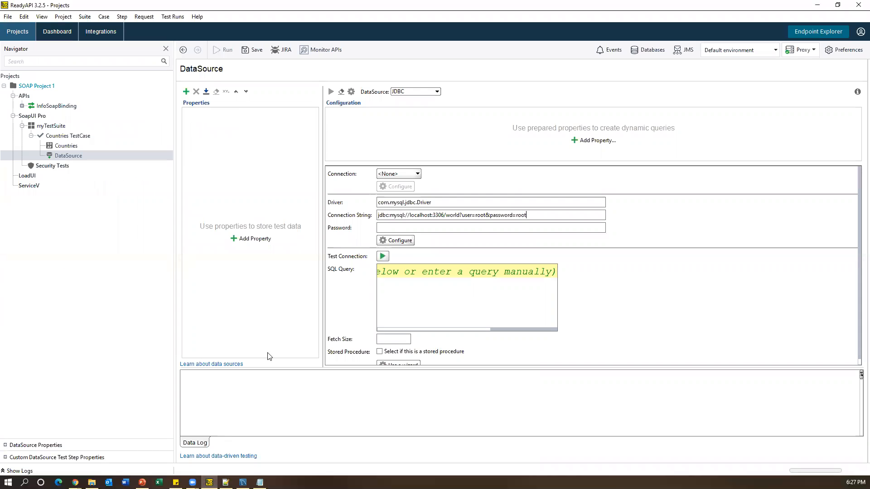
left_click(384, 227)
type("root")
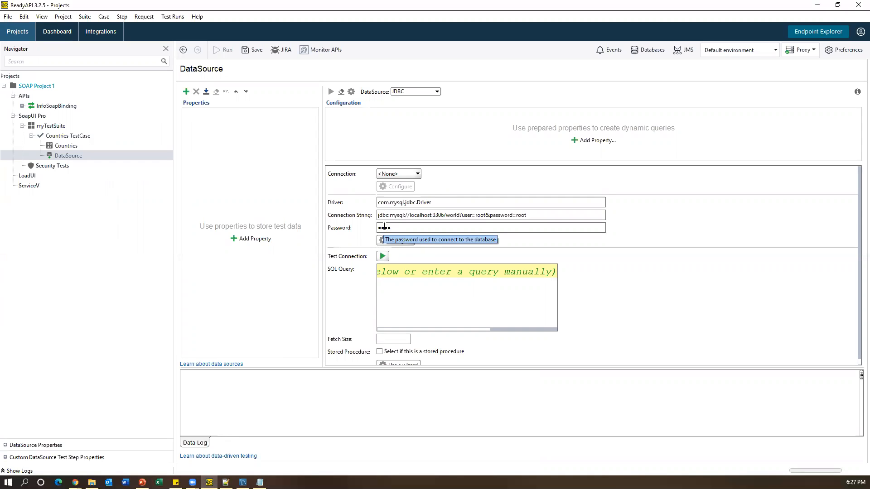
- Check the driver and connection string values, then run Test Connection
left_click_drag(433, 202, 377, 203)
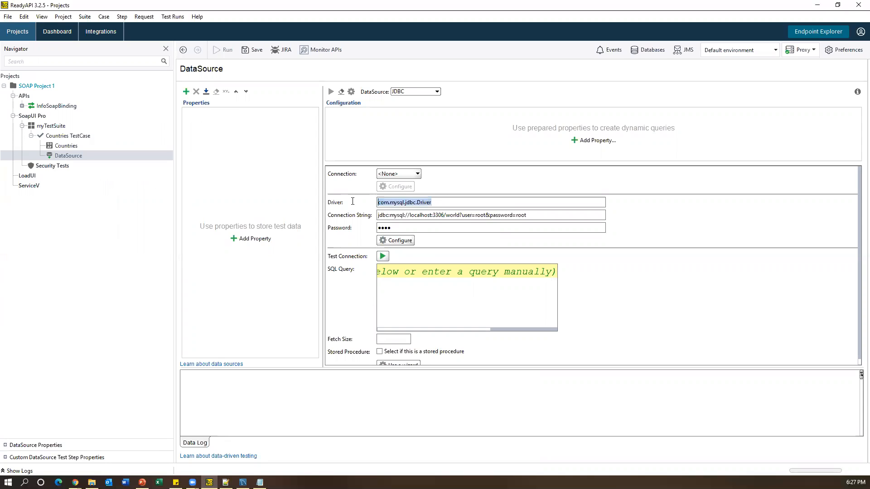
left_click_drag(525, 215, 377, 227)
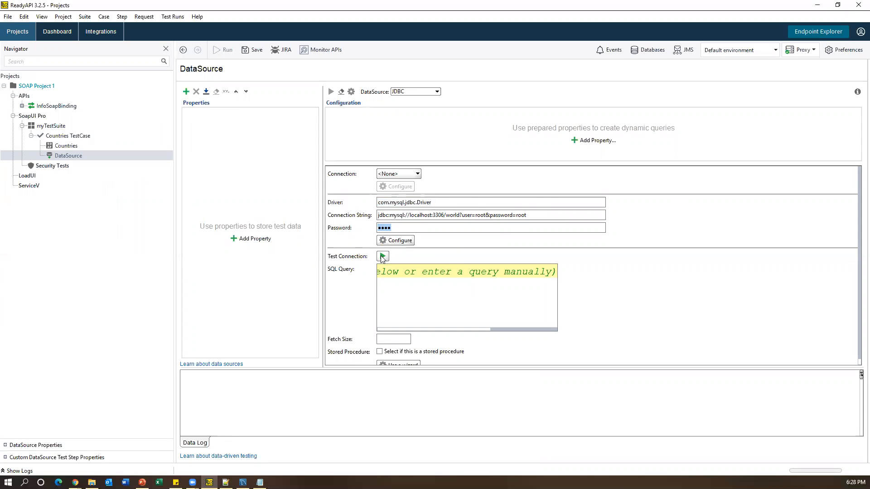
left_click(383, 257)
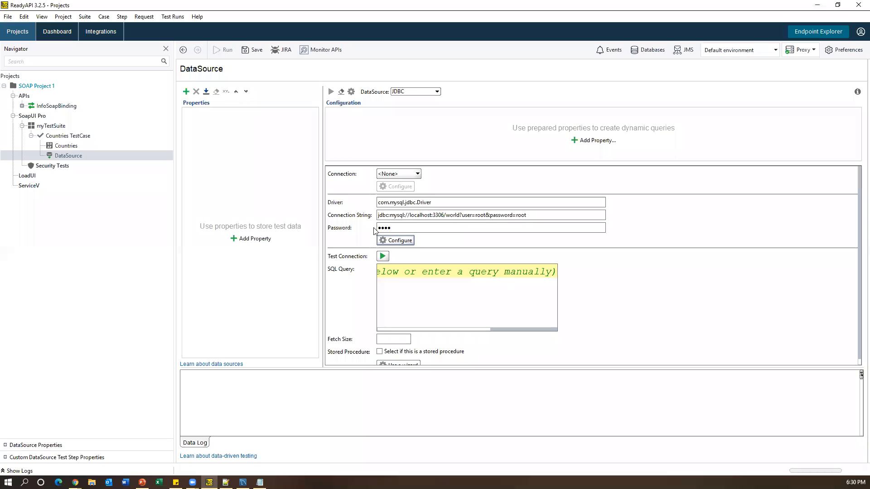
left_click(406, 241)
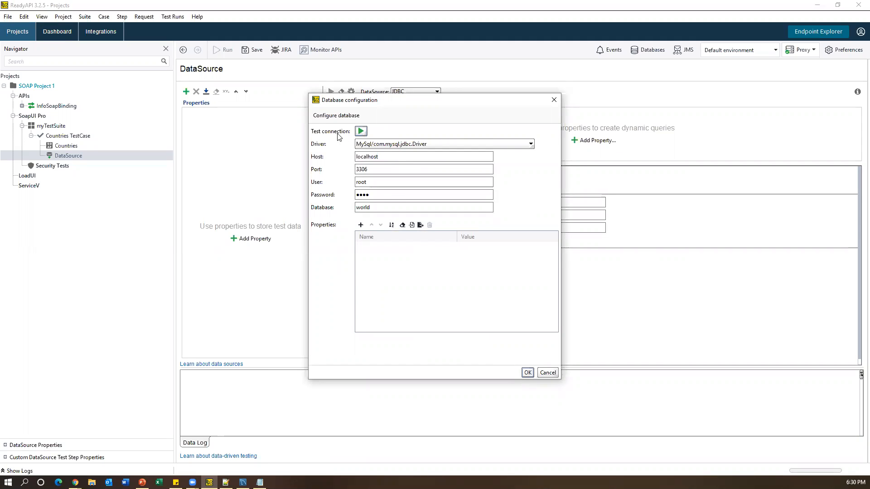
- Confirm the world database connection succeeds, close the settings, and bring up MySQL Workbench
left_click(361, 131)
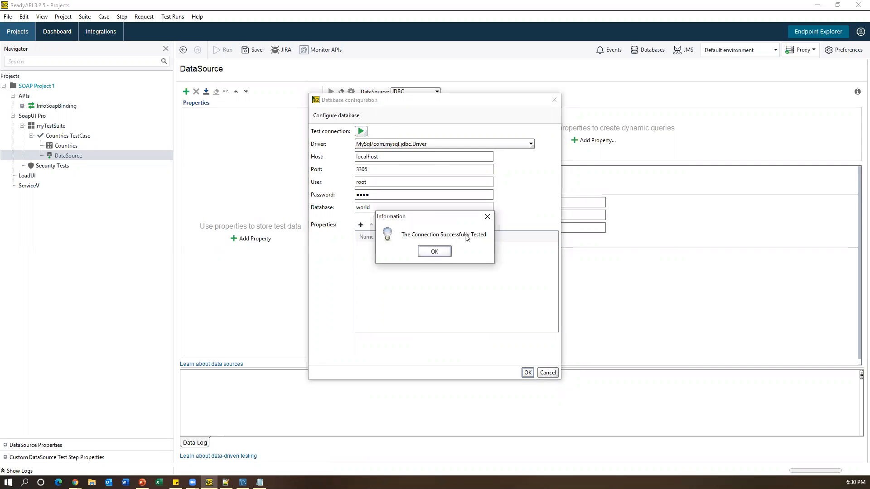
left_click(434, 252)
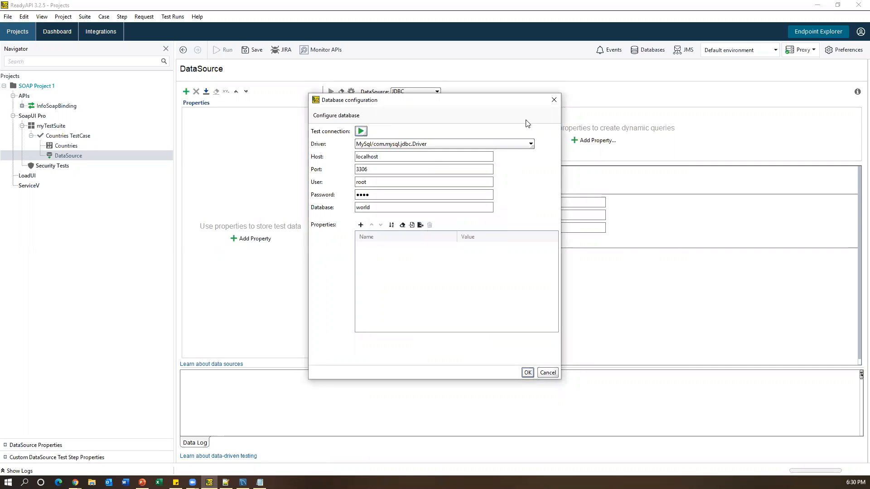
left_click(553, 99)
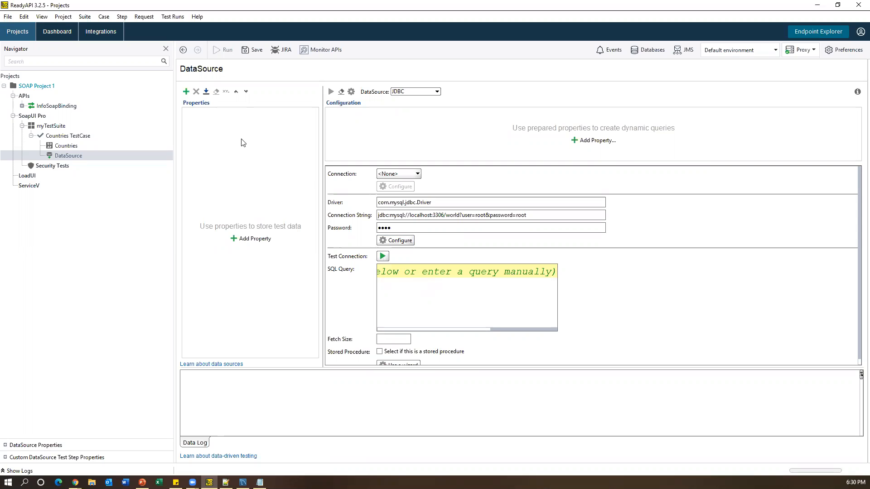
left_click(243, 482)
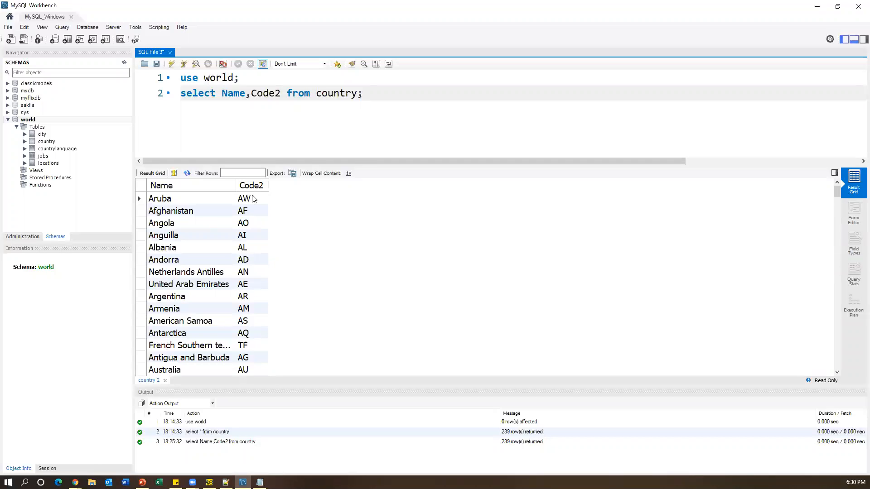
- Add a CountryName property to the DataSource step
key("alt+Tab")
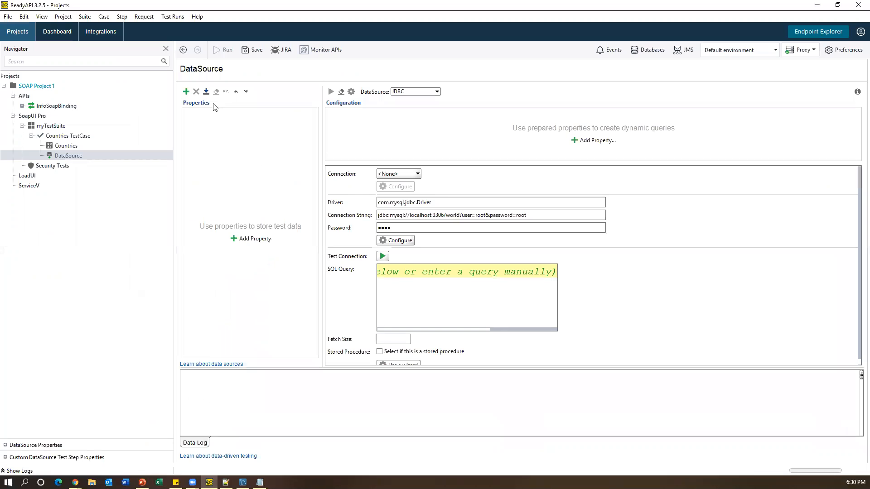
left_click(186, 92)
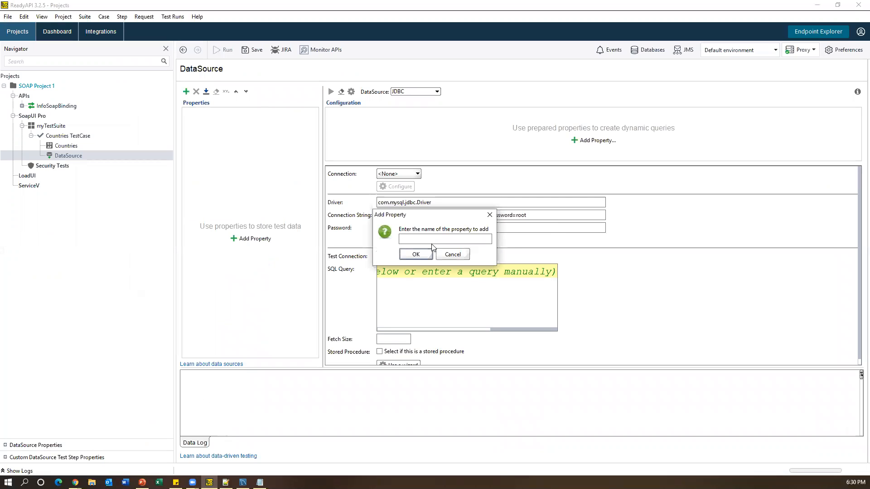
type("Co")
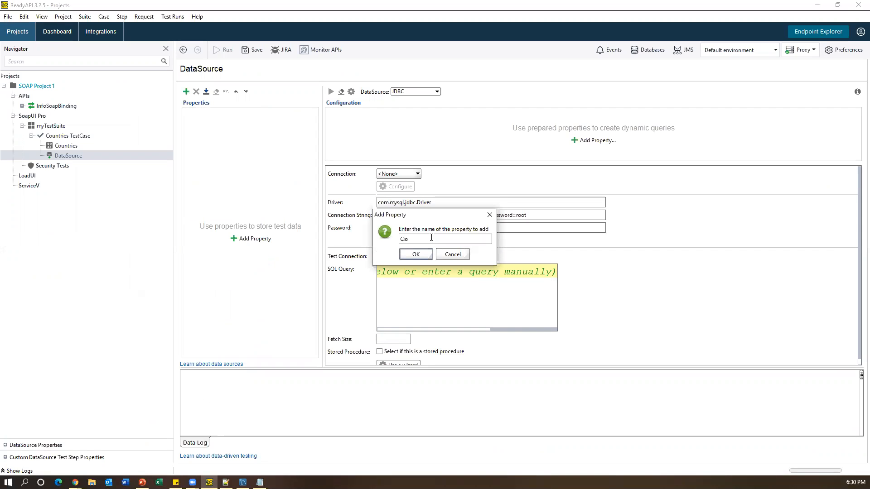
type("untryname")
key("BackSpace")
key("BackSpace")
key("BackSpace")
left_click(419, 255)
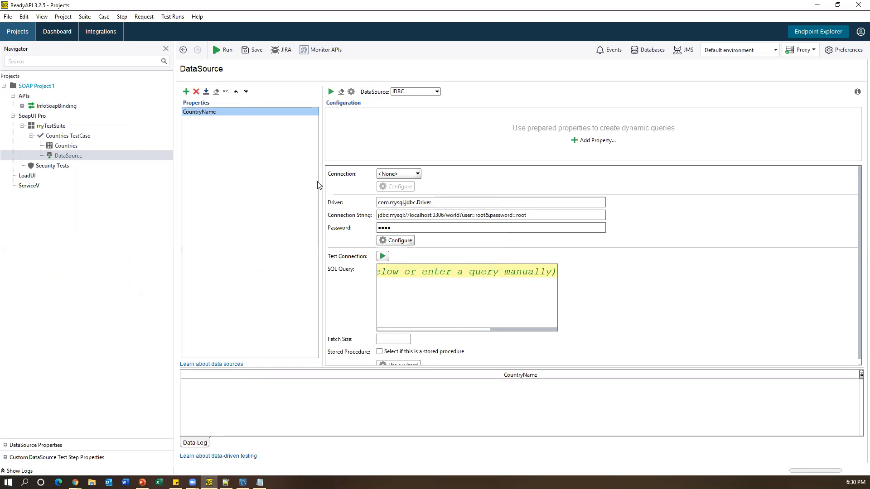
- Add an ISOCode property to the DataSource step
type("ISO")
key("BackSpace")
key("BackSpace")
type("ocODE")
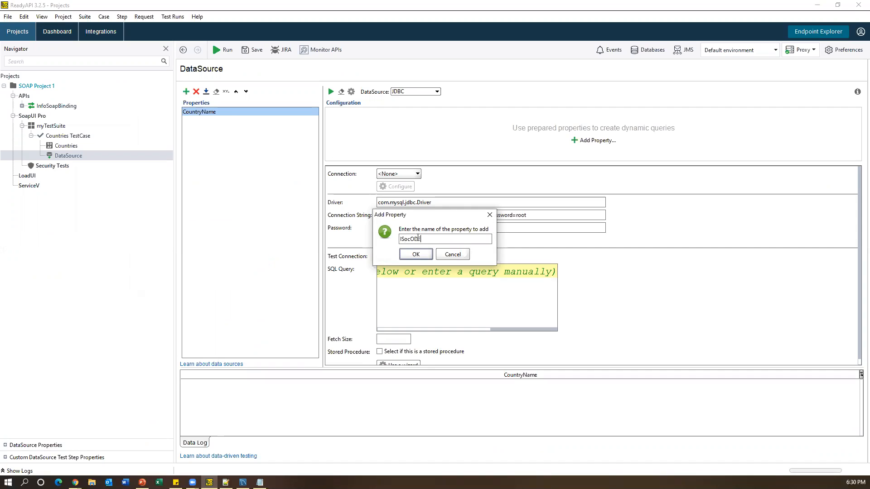
key("BackSpace")
key("BackSpace")
key("BackSpace")
key("BackSpace")
type("cODE")
key("BackSpace")
key("BackSpace")
key("BackSpace")
key("BackSpace")
key("BackSpace")
key("BackSpace")
type("ISOCode")
left_click(417, 253)
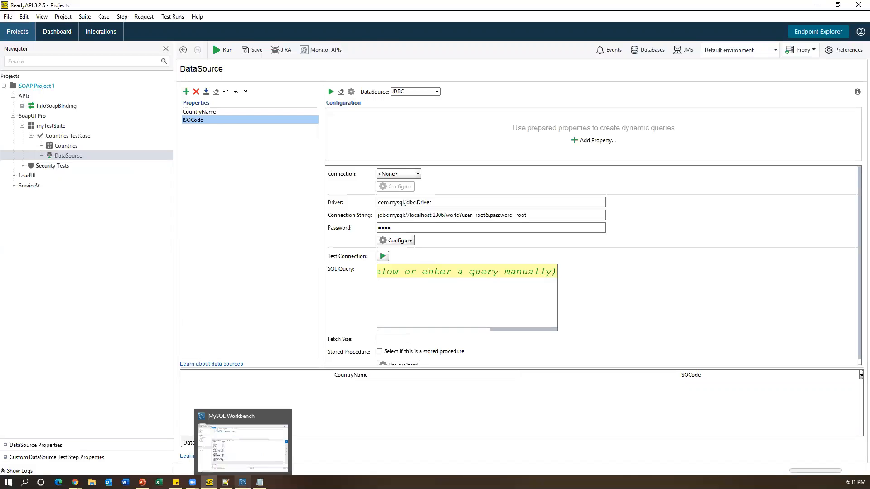
- Copy the select Name, Code2 from country query from Workbench into ReadyAPI's SQL query box
left_click(243, 482)
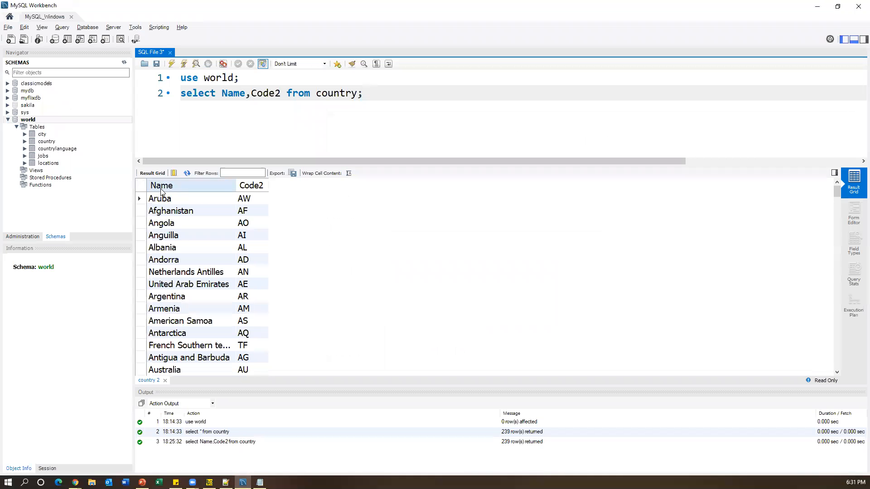
key("alt+Tab")
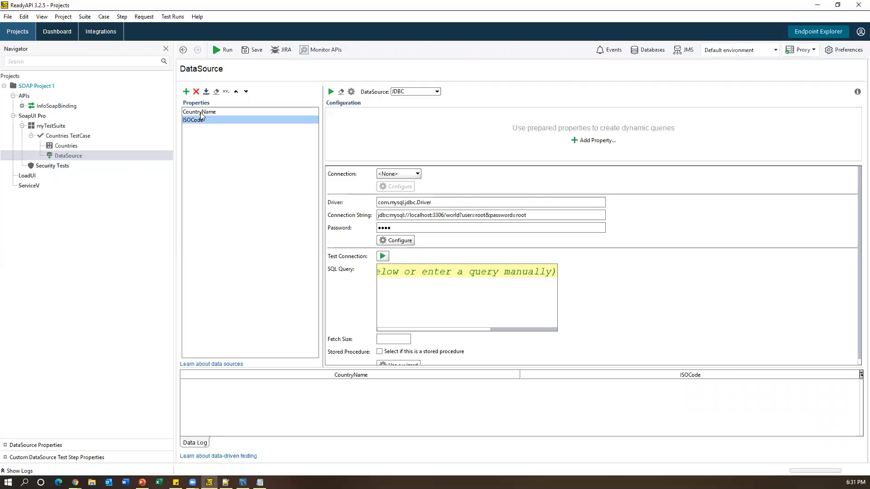
key("alt+Tab")
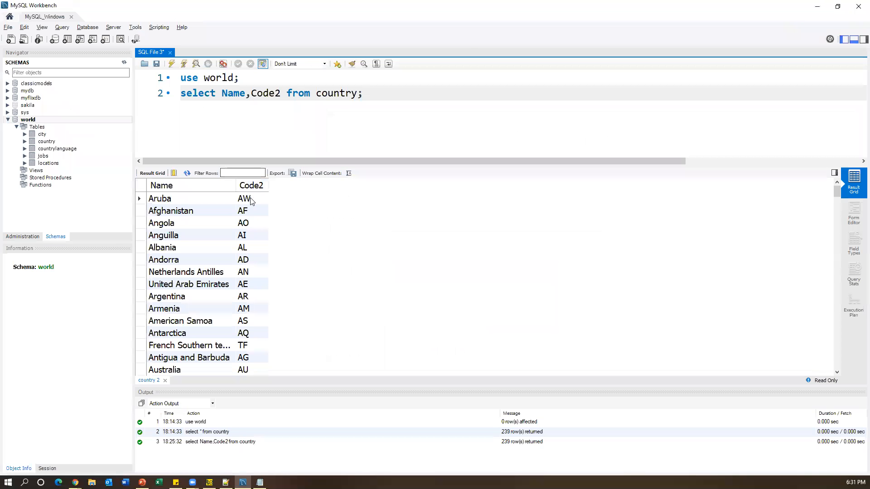
key("alt+Tab")
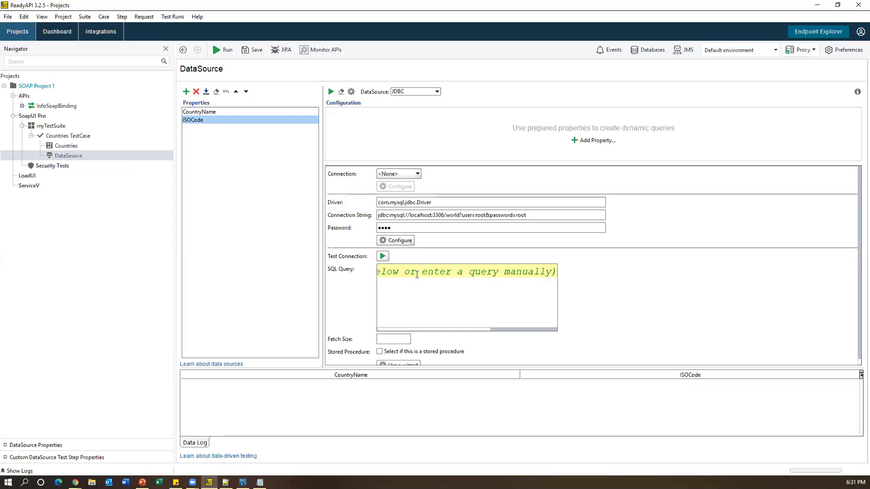
left_click(242, 482)
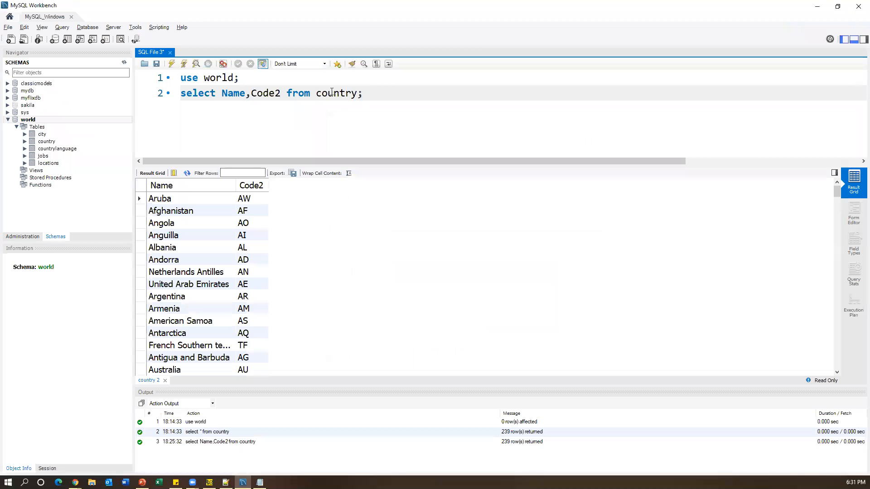
left_click_drag(363, 93, 167, 92)
left_click_drag(398, 91, 172, 97)
key("ctrl+c")
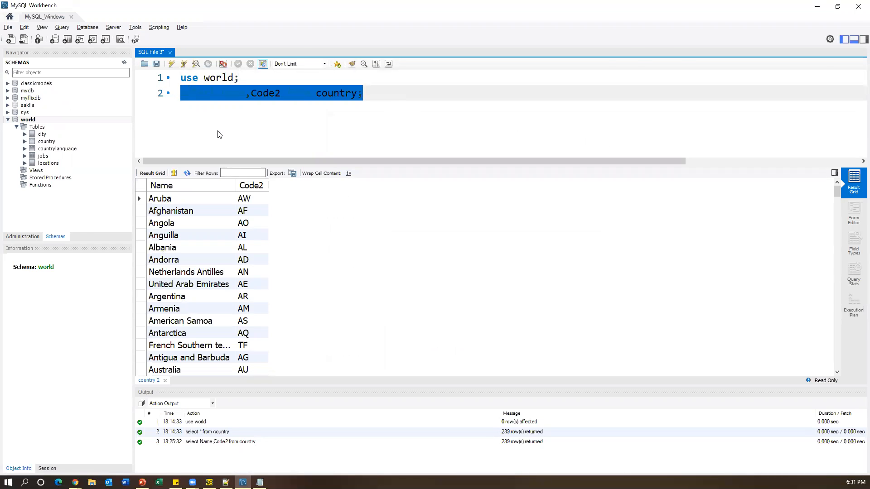
key("alt+Tab")
left_click(405, 275)
key("ctrl+v")
- Replace the SQL with the country query and alias Name as CountryName
key("ctrl+a")
key("BackSpace")
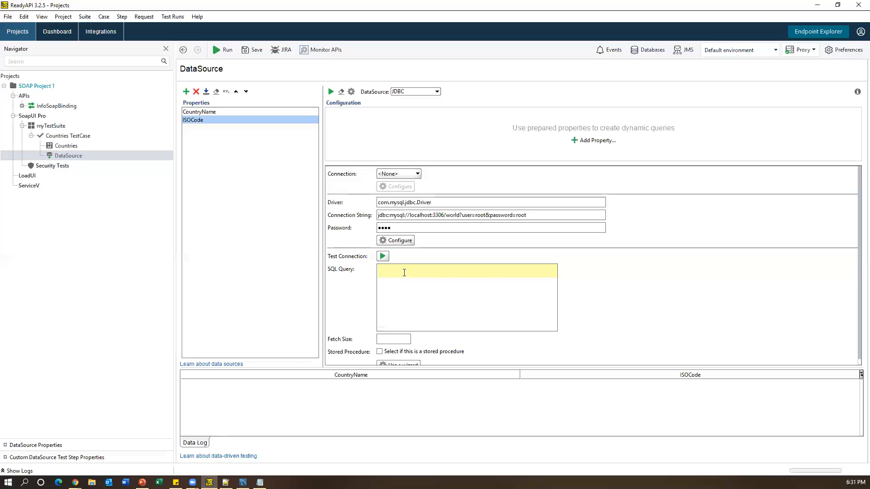
key("ctrl+v")
key("Left")
key("Left")
key("Left")
key("Left")
key("Left")
key("Left")
key("Left")
key("Left")
key("Left")
key("Left")
key("Left")
key("Left")
key("Left")
key("Left")
key("Left")
key("Left")
key("Left")
key("Left")
key("Left")
key("Left")
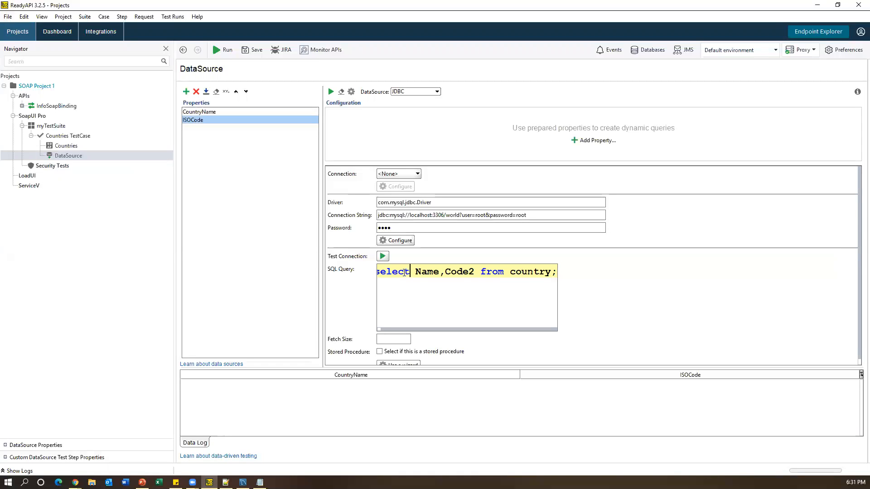
key("Right")
key("Right")
key("Right")
key("Right")
key("Right")
key("Right")
key("Right")
key("Right")
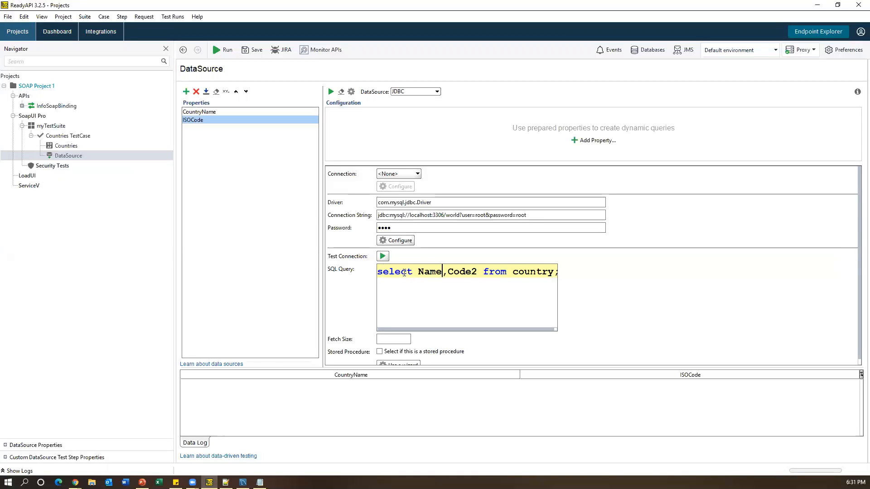
key("Right")
key("Right")
type("as")
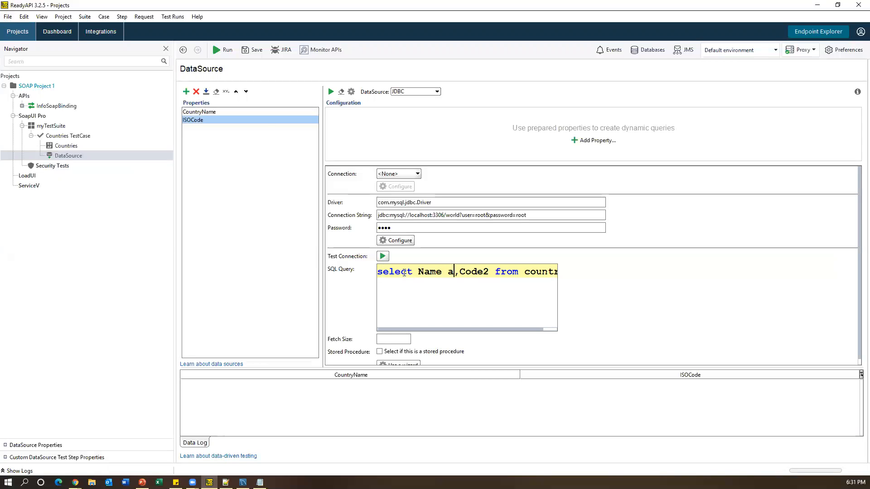
double_click(435, 272)
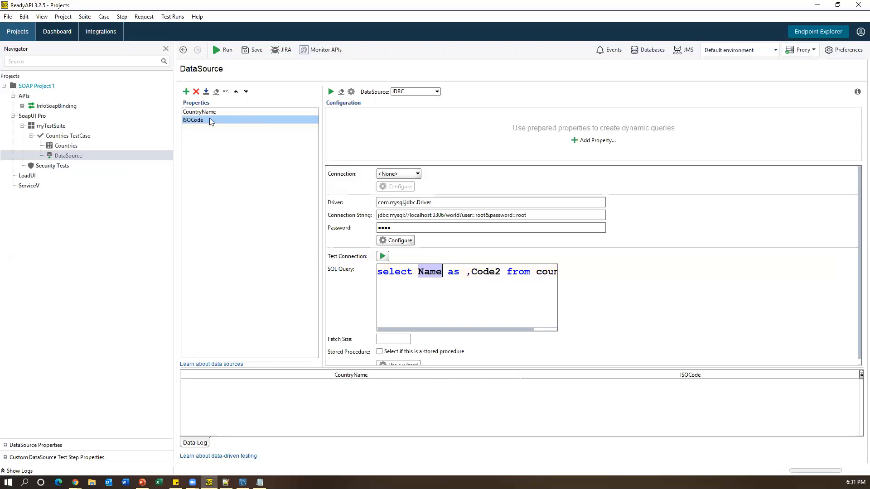
left_click(461, 274)
type("Coun")
type("tryNam")
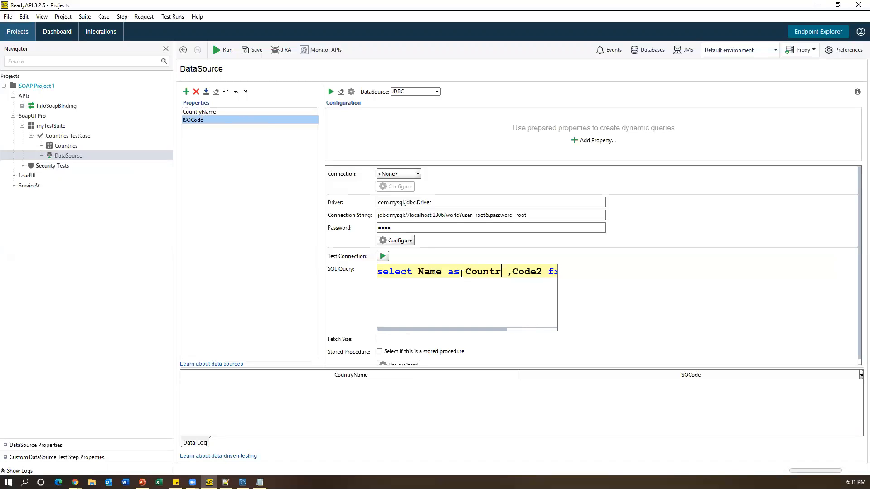
type("e")
left_click_drag(466, 330, 532, 328)
- Alias Code2 as ISOCode in the DataSource query
left_click(472, 271)
type("as ISOCode")
key("Right")
key("Right")
key("Right")
key("Right")
key("Right")
key("Right")
key("Right")
key("Right")
key("Right")
key("Right")
key("Right")
key("Right")
key("Right")
key("Right")
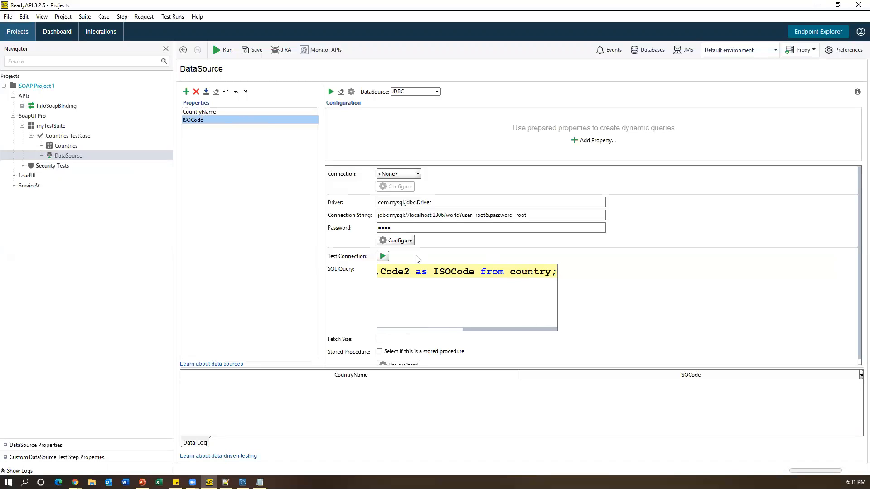
scroll(340, 296, "down", 1)
left_click(394, 332)
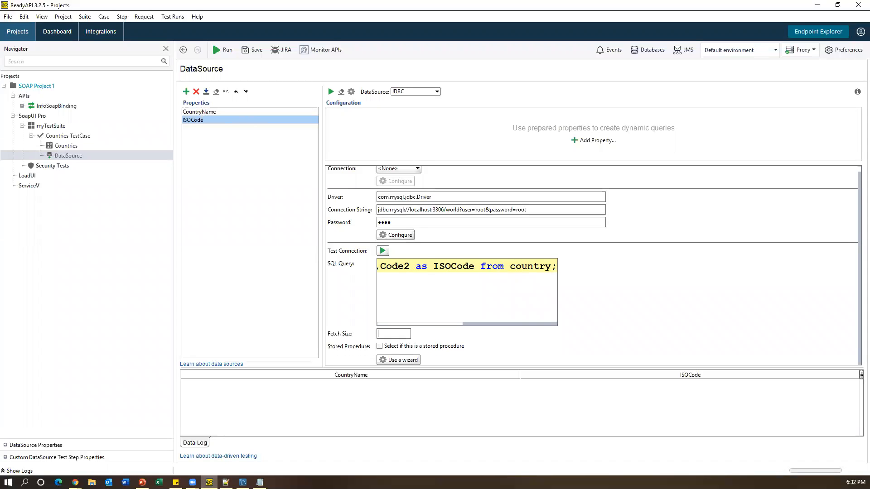
- Set the DataSource Fetch Size to 10
left_click(242, 482)
scroll(238, 333, "down", 7)
scroll(239, 333, "up", 5)
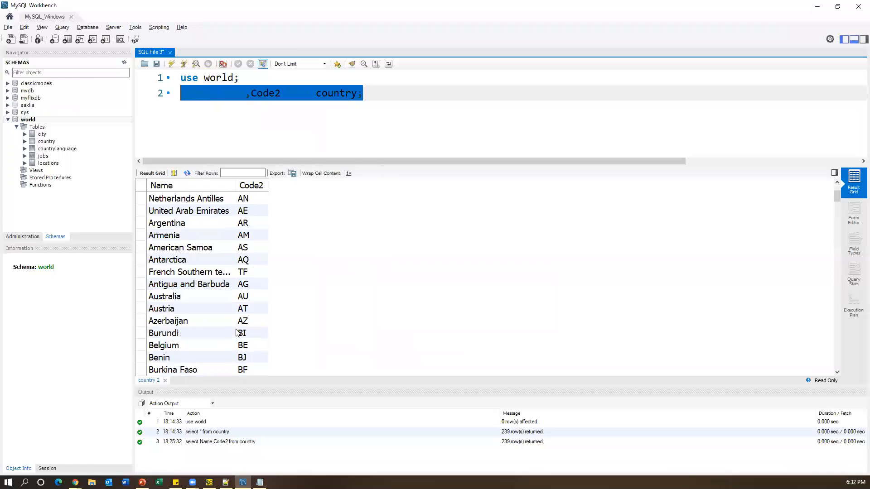
key("alt+Tab")
type("10")
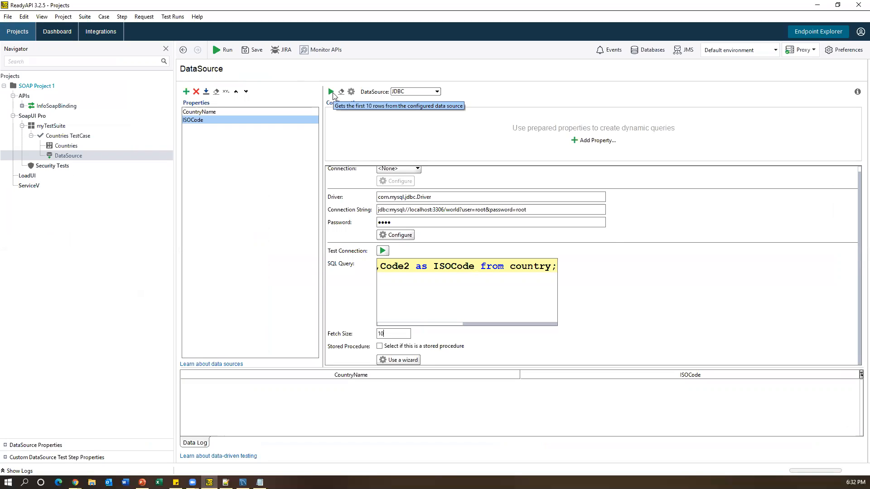
scroll(610, 334, "up", 1)
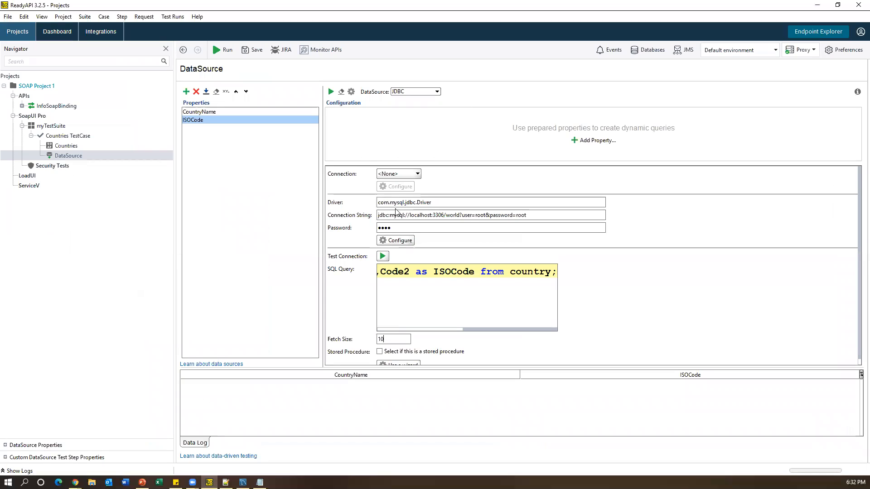
- Run a test fetch of the data source with max rows set to 0
left_click(330, 92)
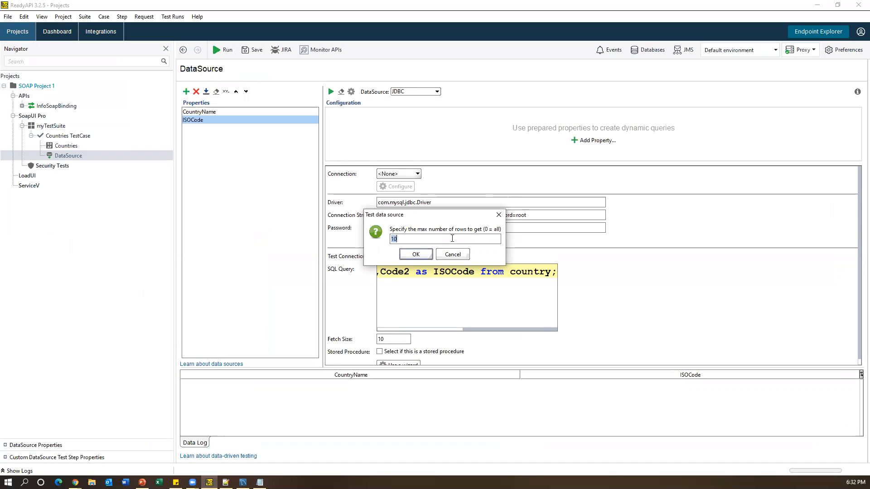
type("0")
left_click(415, 255)
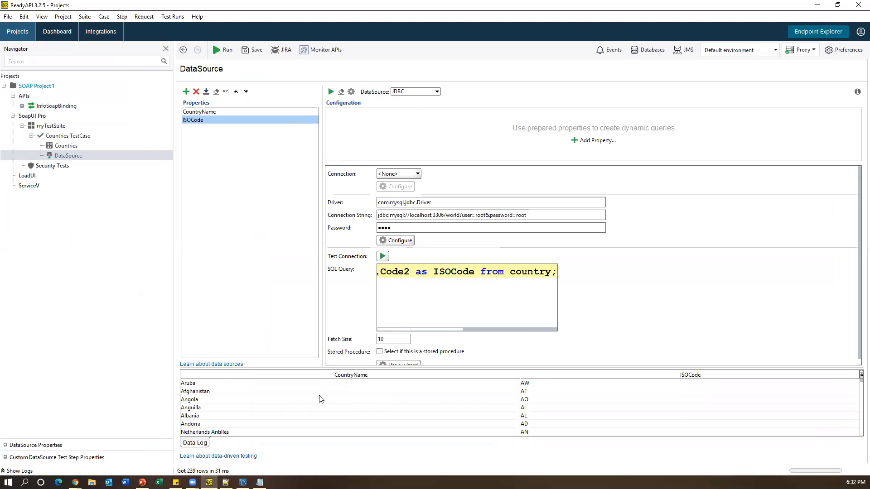
scroll(219, 420, "down", 2)
scroll(218, 420, "down", 7)
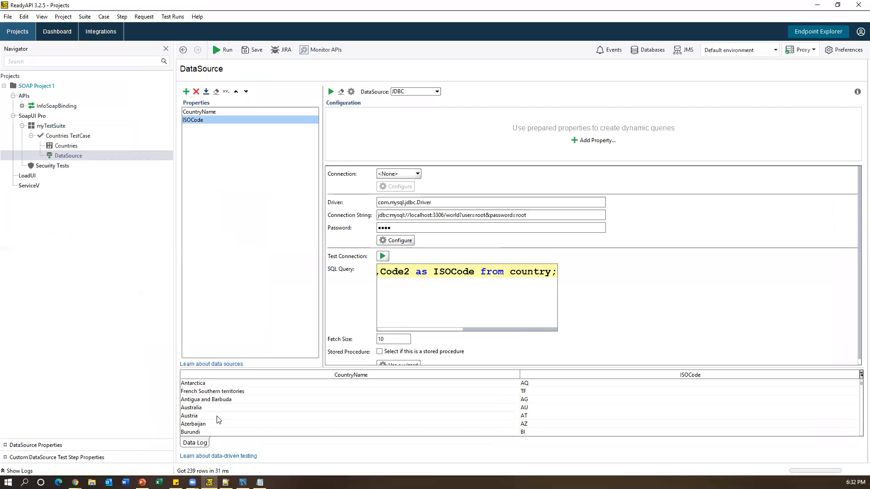
scroll(219, 419, "down", 2)
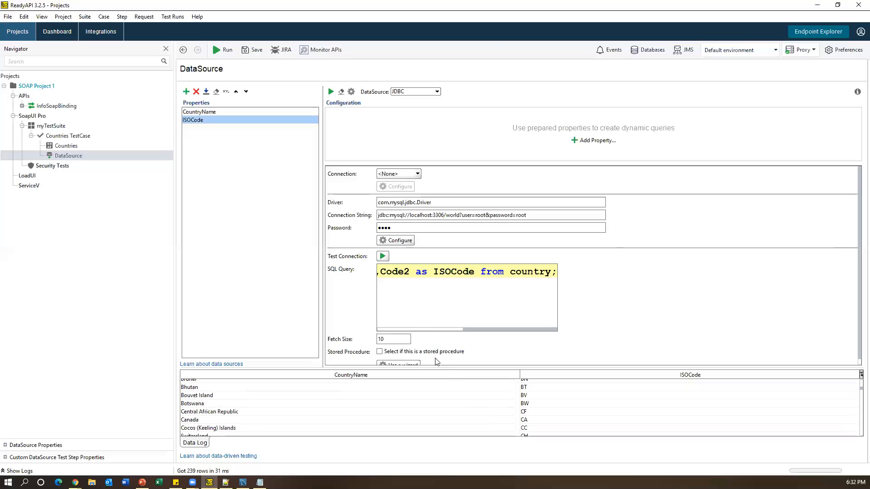
- Rerun the data source test, loading 10 countries with ISO codes like Aruba–AW
left_click_drag(400, 340, 365, 340)
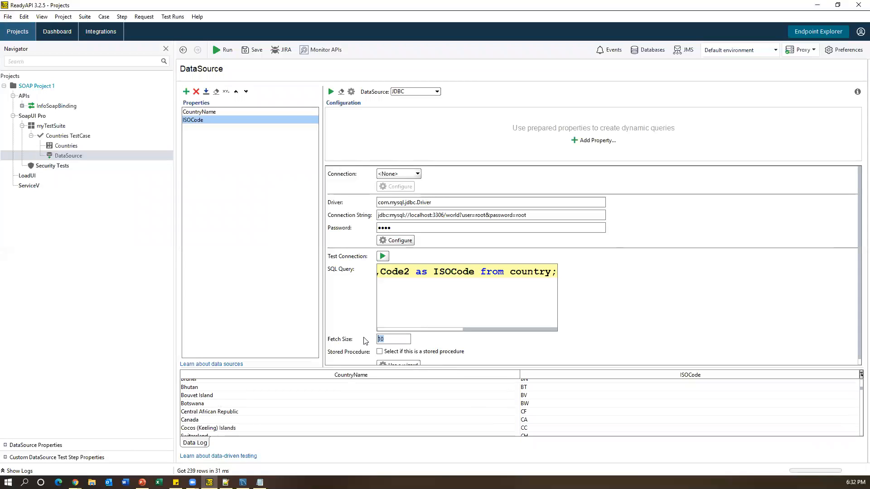
left_click(331, 92)
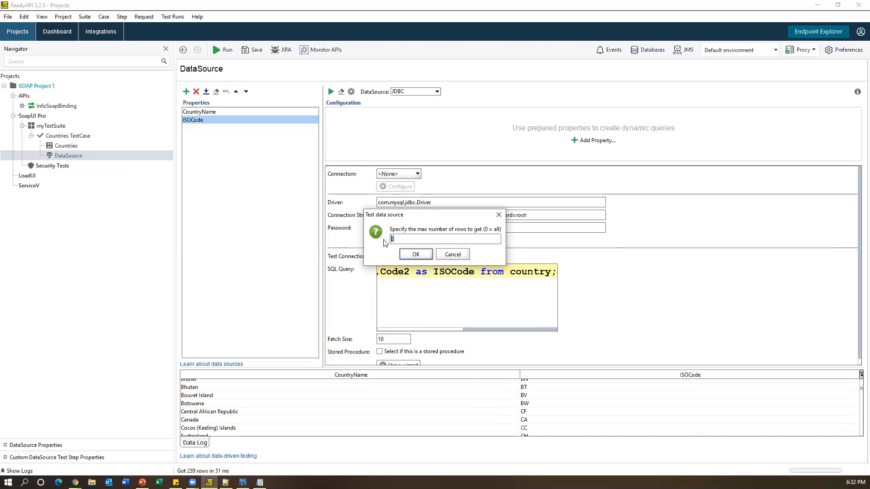
left_click(408, 257)
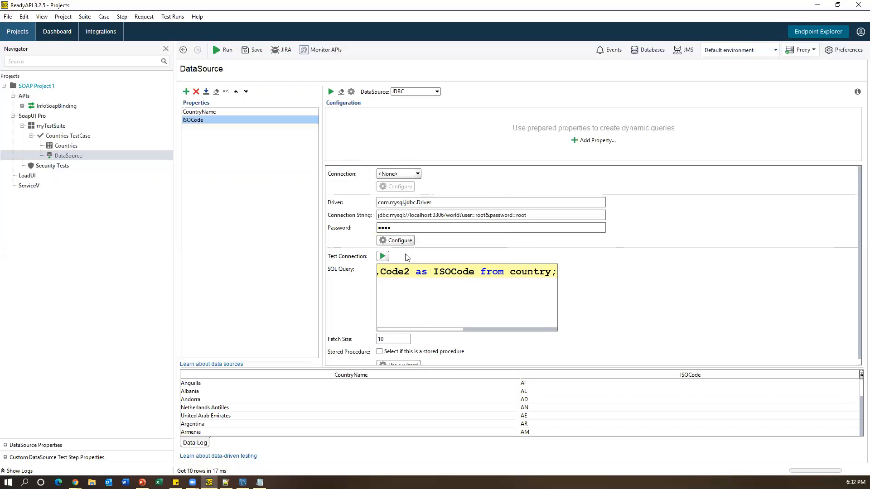
scroll(446, 416, "up", 3)
scroll(446, 416, "up", 1)
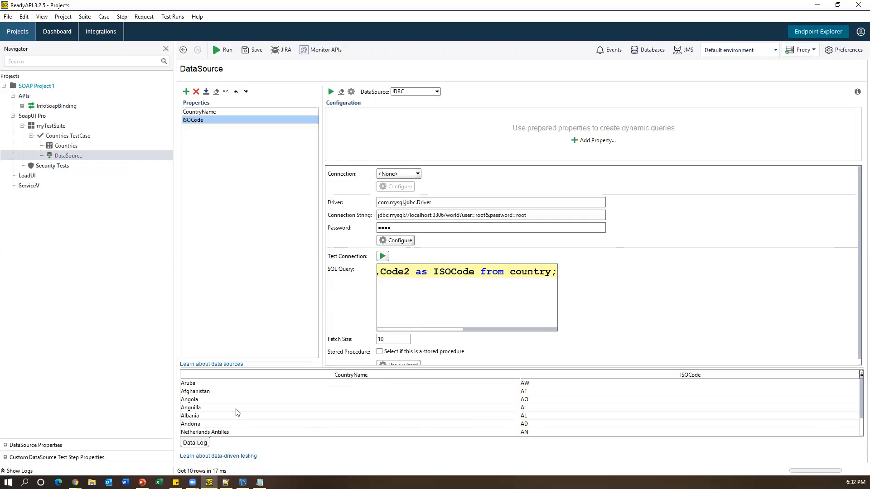
left_click(66, 146)
- Fill sCountryName in the Countries request form with ${DataSource#CountryName} via Get Data
left_click(67, 156)
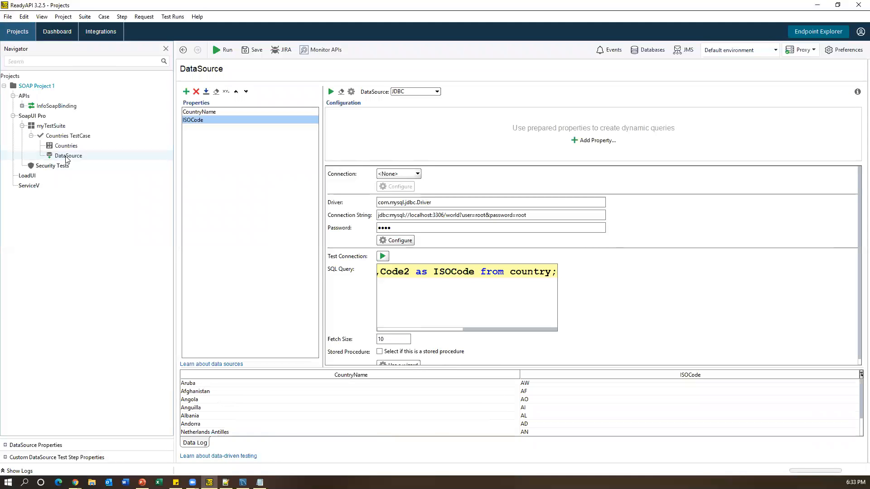
left_click(66, 146)
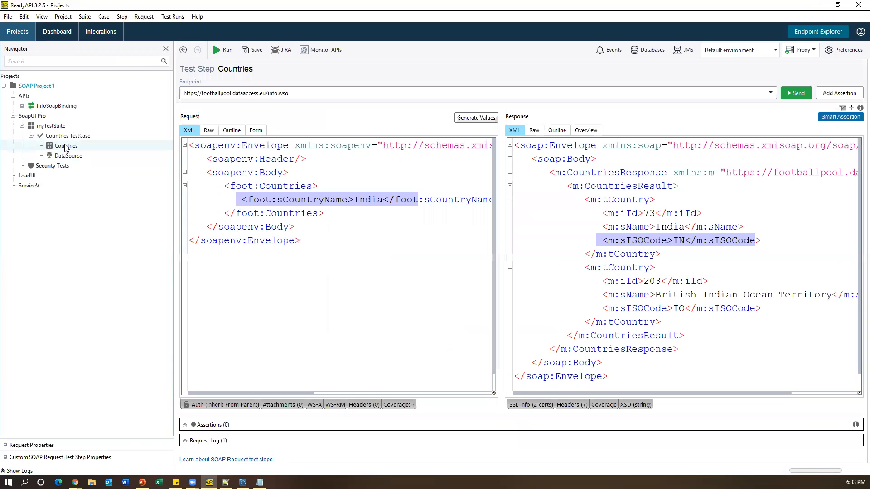
left_click(360, 201)
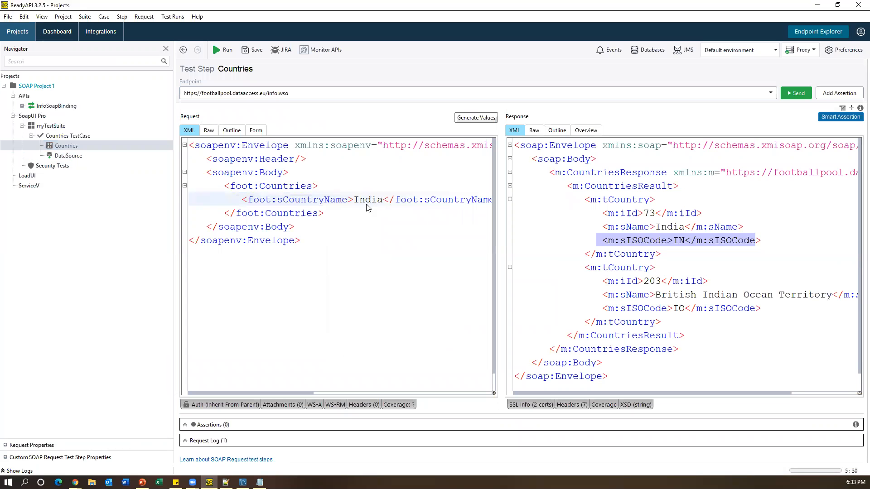
left_click(256, 131)
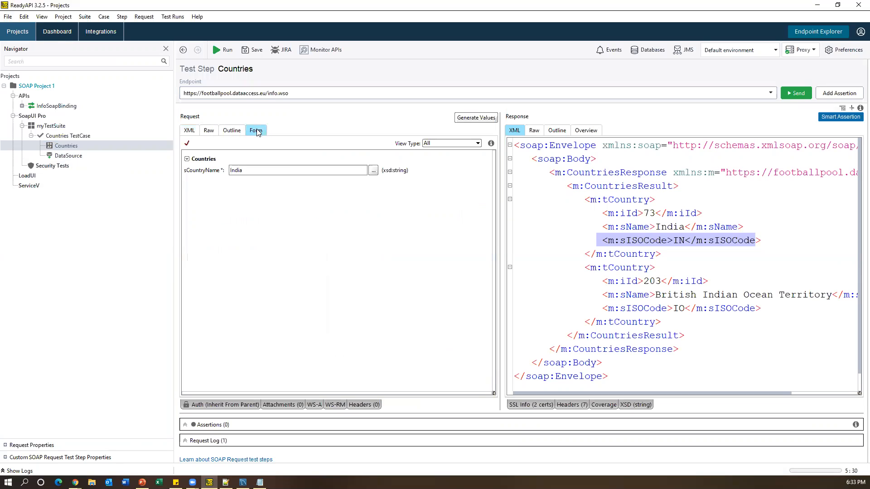
right_click(259, 172)
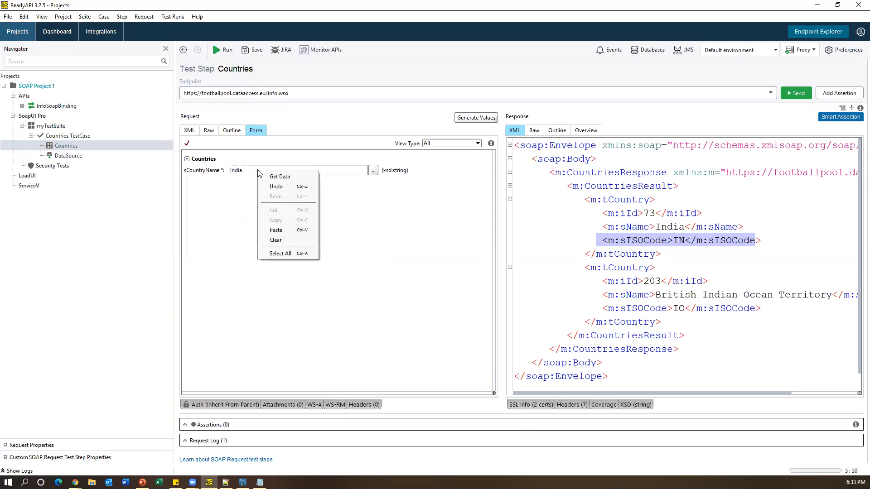
left_click(270, 177)
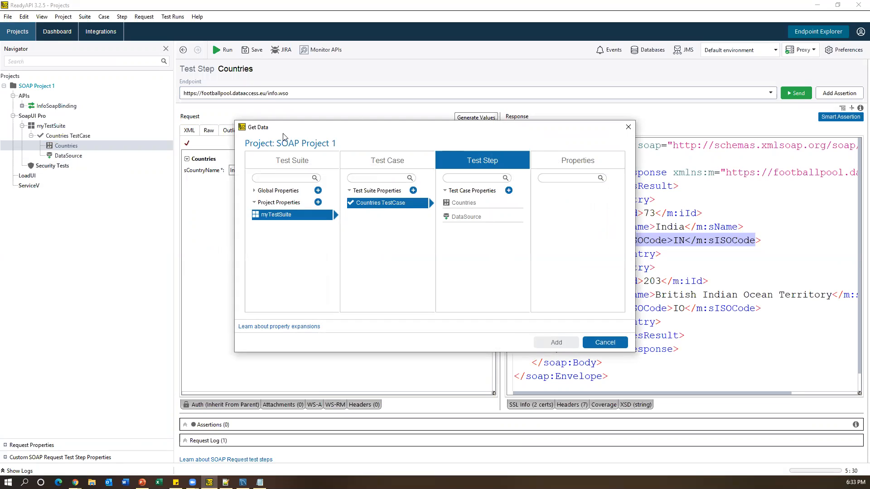
left_click(284, 214)
left_click(405, 207)
left_click(475, 217)
left_click(568, 203)
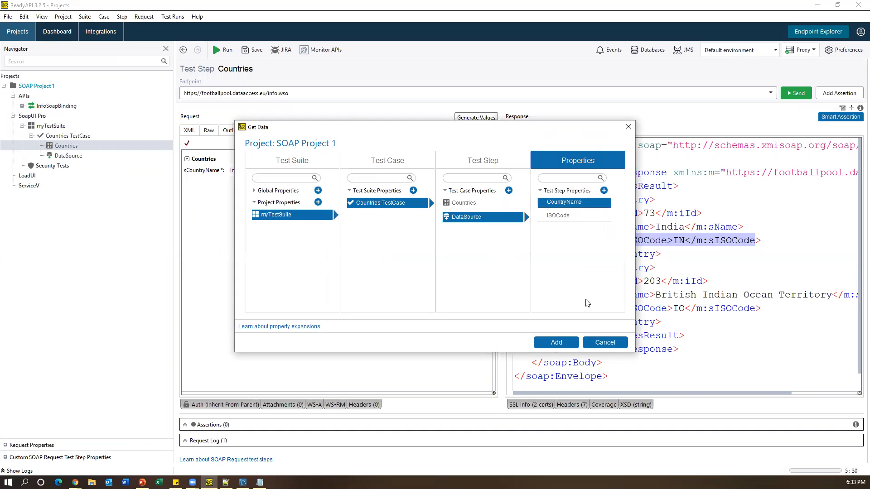
left_click(554, 344)
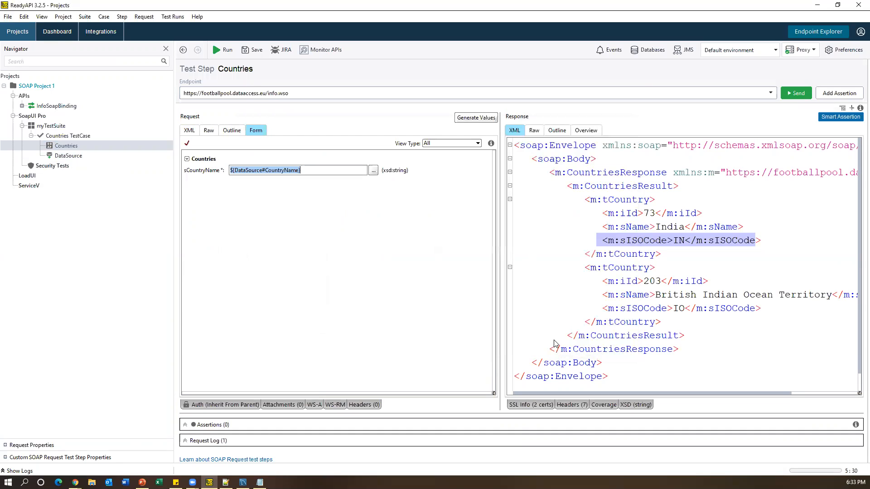
- Verify the property expansion in the request XML and select the sISOCode node in the response Outline
left_click(190, 130)
left_click(384, 199)
left_click_drag(360, 201, 495, 201)
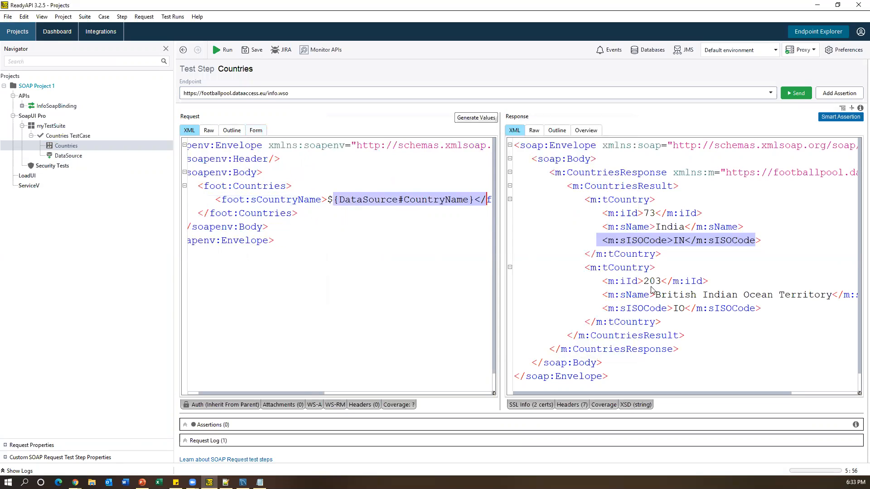
left_click(701, 267)
left_click_drag(591, 242, 770, 247)
left_click(558, 131)
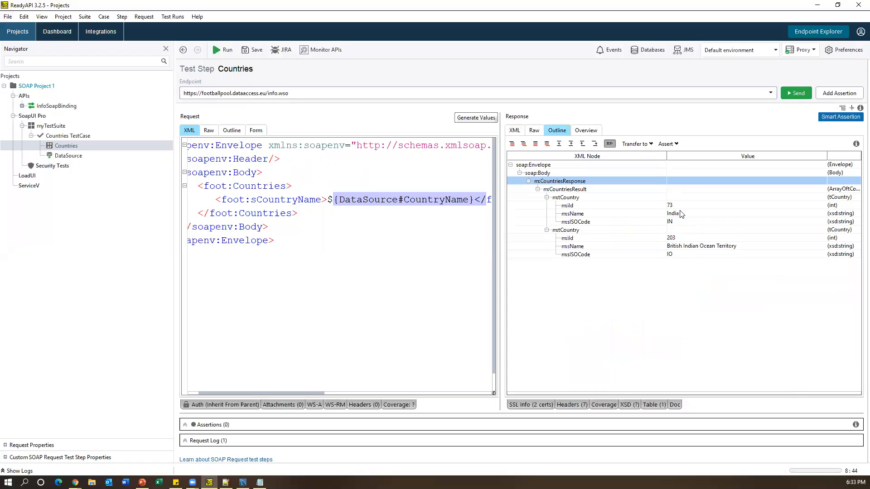
left_click(673, 222)
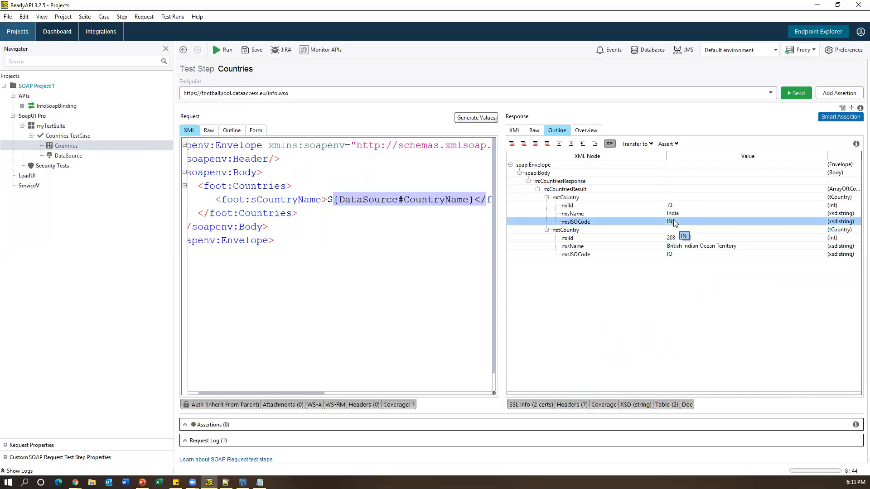
- Create an XPath content assertion on the response's m:sISOCode node
right_click(673, 221)
mouse_move(689, 237)
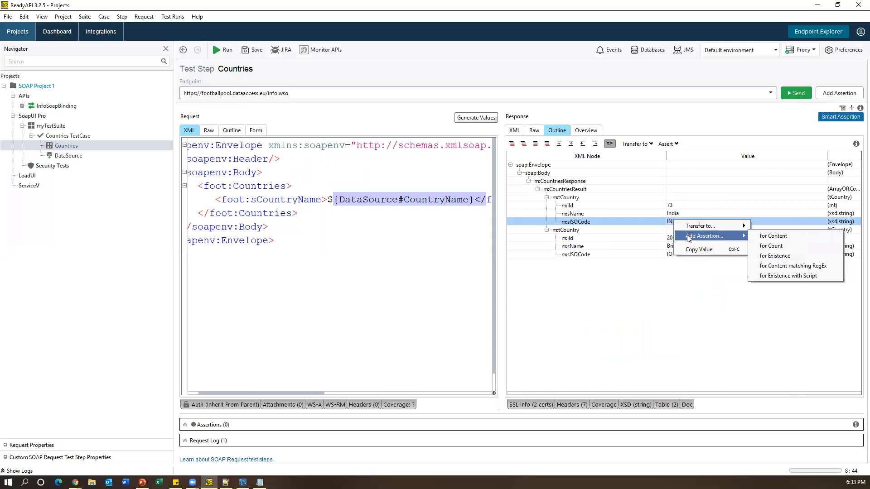
left_click(777, 237)
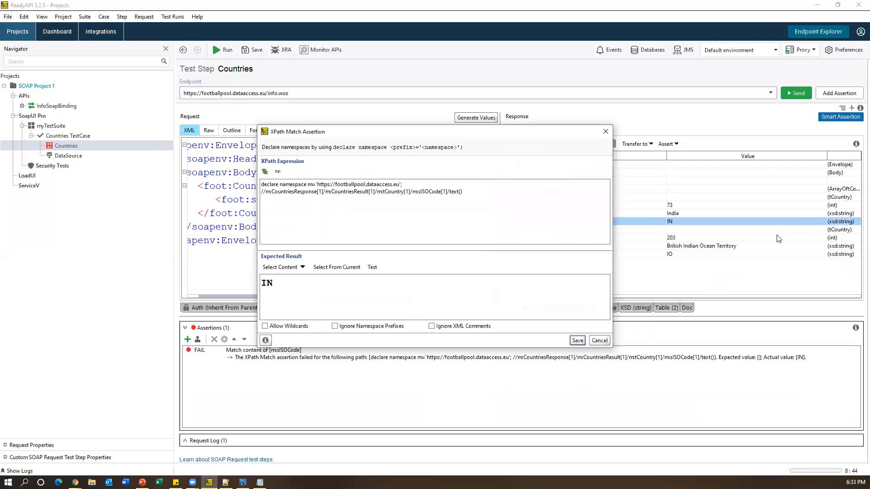
left_click_drag(463, 191, 261, 191)
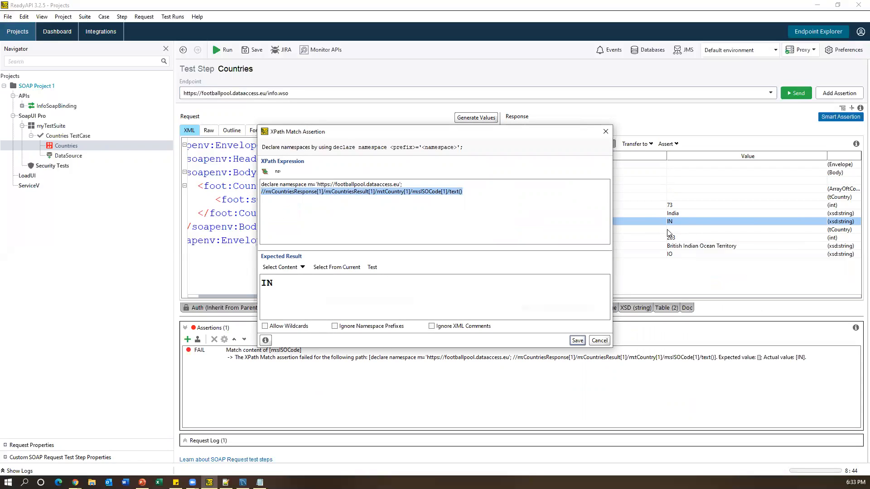
- Replace the expected value IN with ${DataSource#ISOCode} and save the assertion
double_click(267, 284)
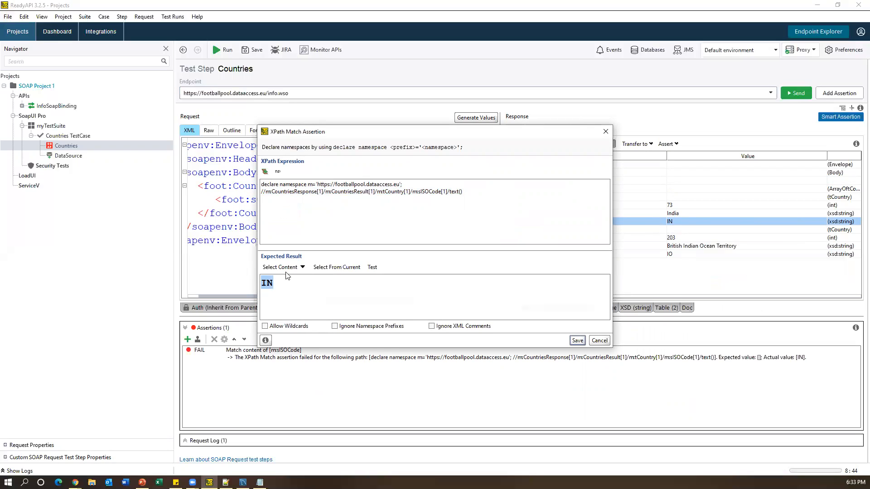
left_click(302, 267)
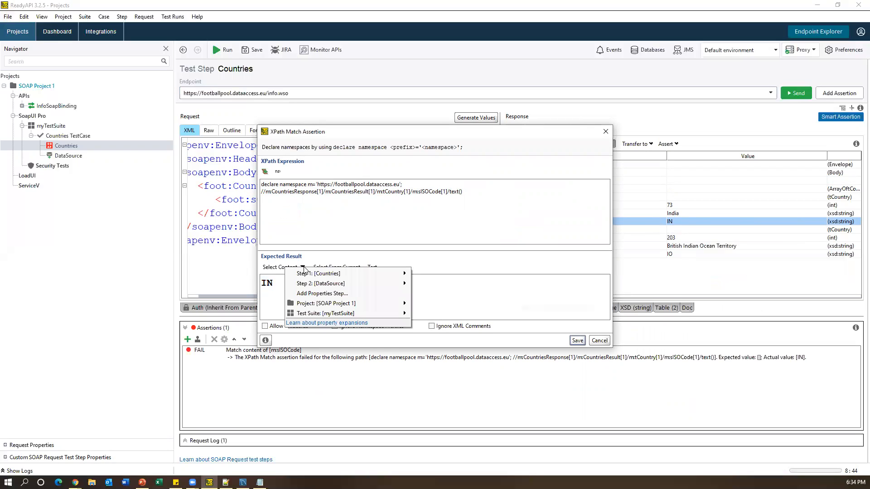
mouse_move(351, 316)
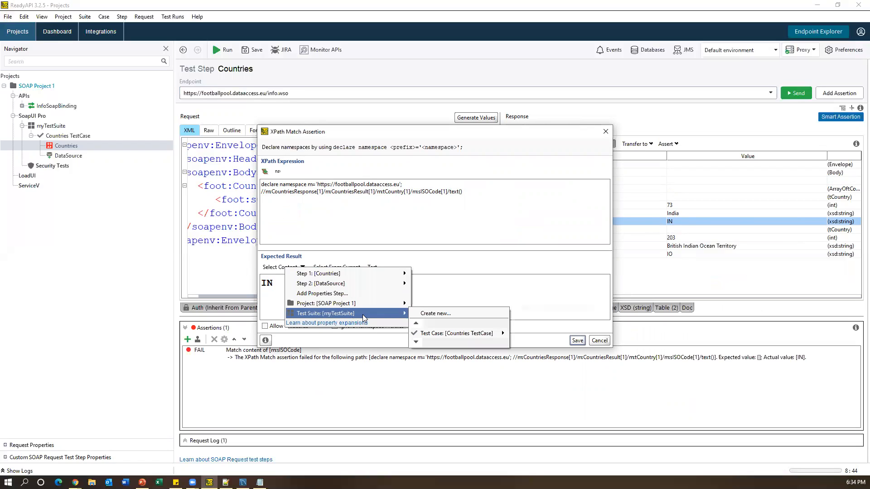
mouse_move(448, 335)
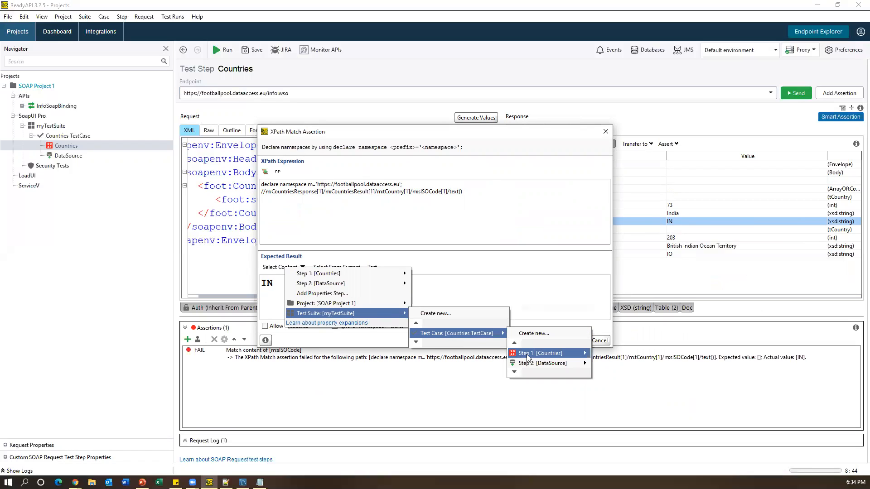
mouse_move(529, 363)
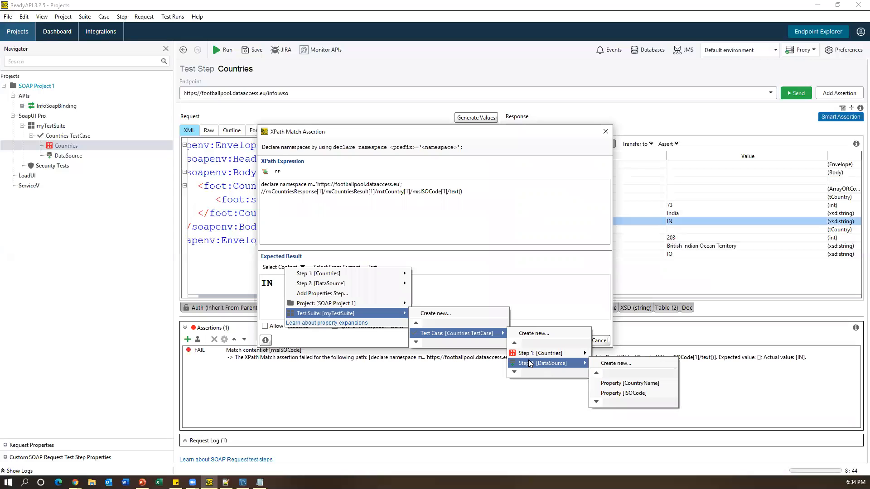
left_click(612, 392)
left_click_drag(385, 283, 366, 283)
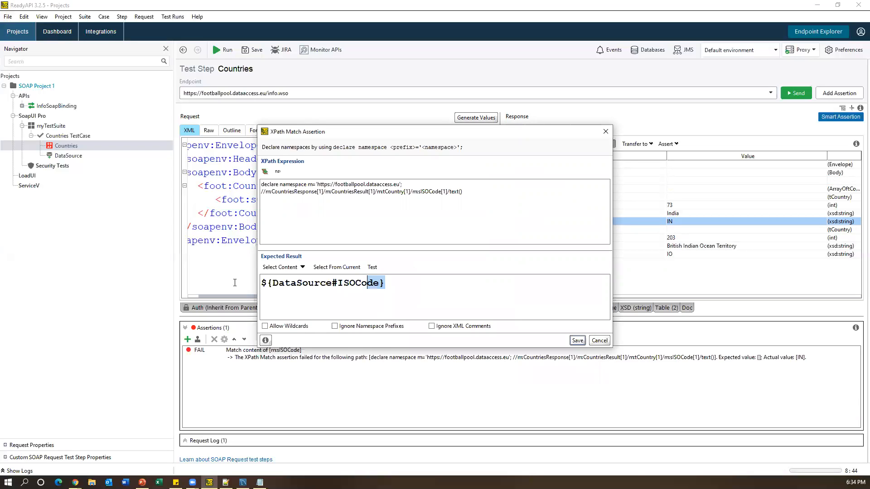
left_click(577, 341)
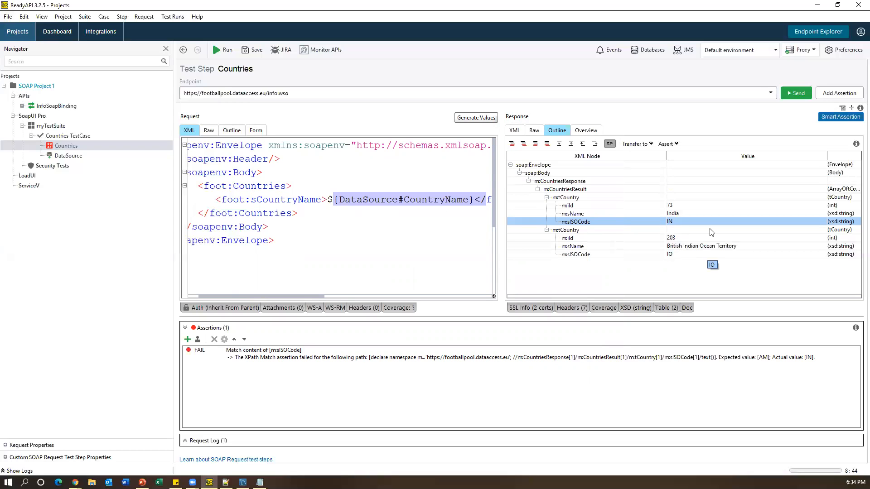
- Add a DataSource Loop step named DataSource Loop to the Countries TestCase
right_click(72, 137)
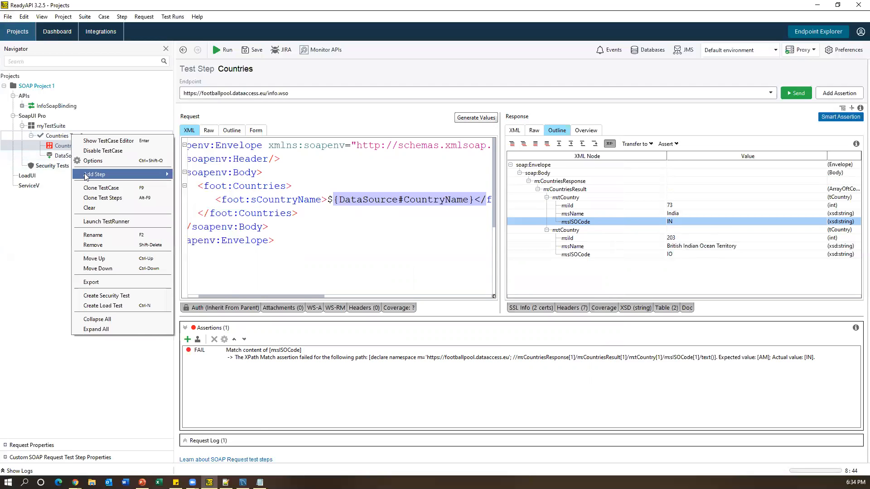
mouse_move(86, 177)
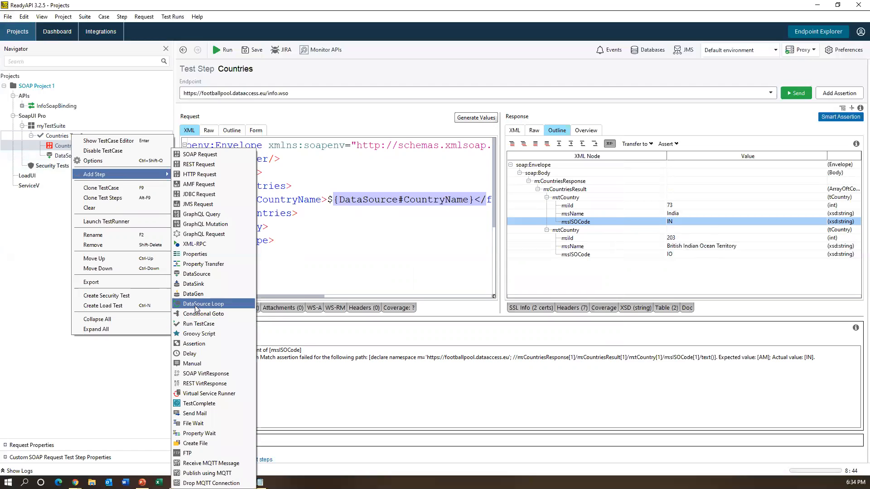
left_click(195, 305)
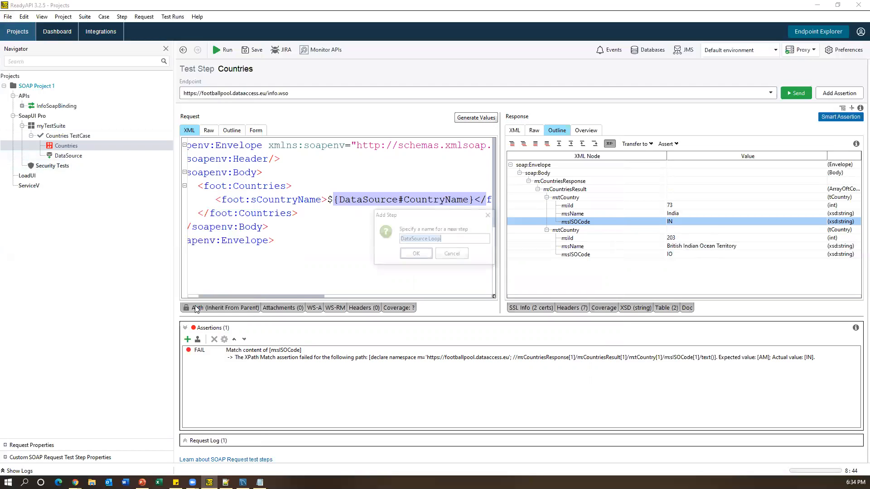
left_click(411, 259)
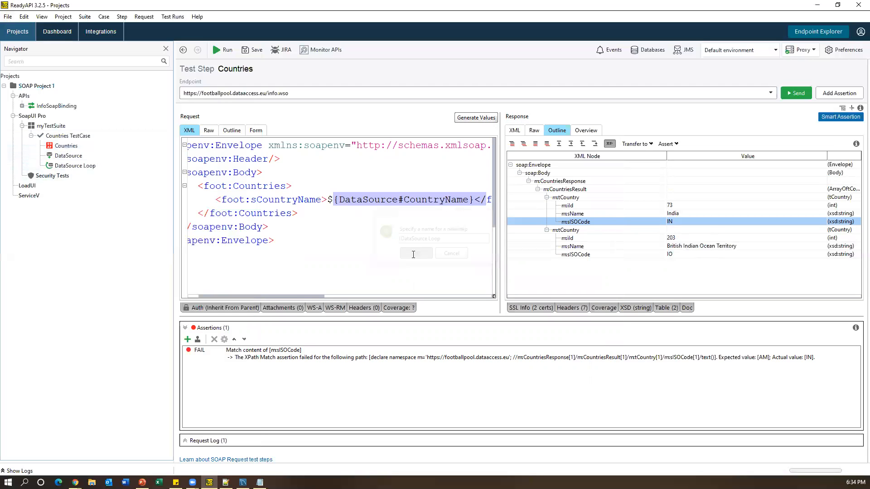
- Set the loop's DataSource Step to DataSource and Target Step to Countries, then move Countries below DataSource
double_click(79, 167)
left_click_drag(444, 196, 381, 190)
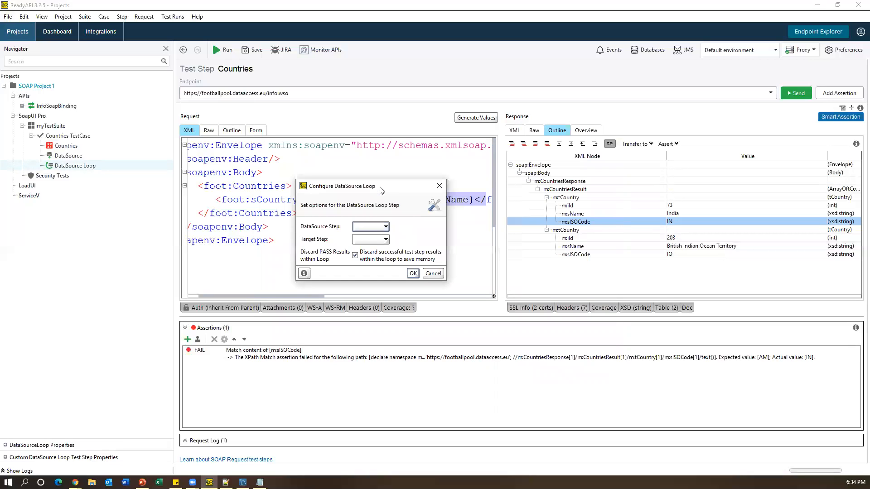
left_click(376, 226)
left_click(374, 238)
left_click(371, 240)
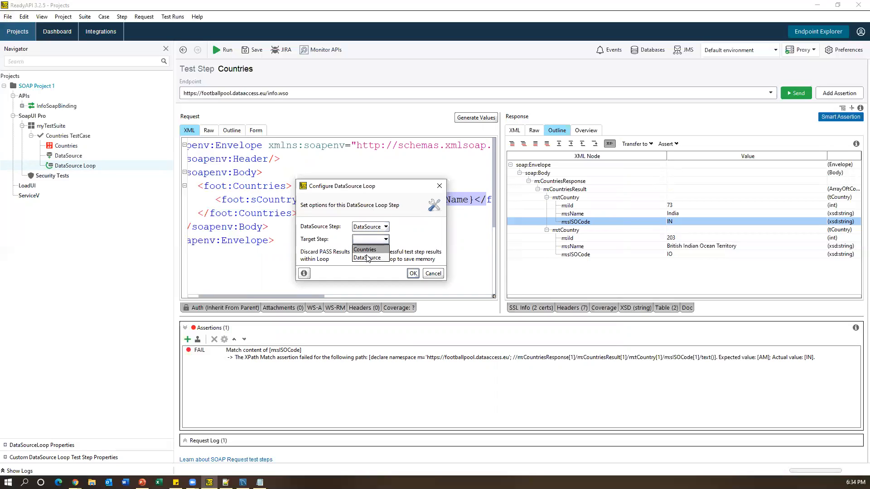
left_click(365, 250)
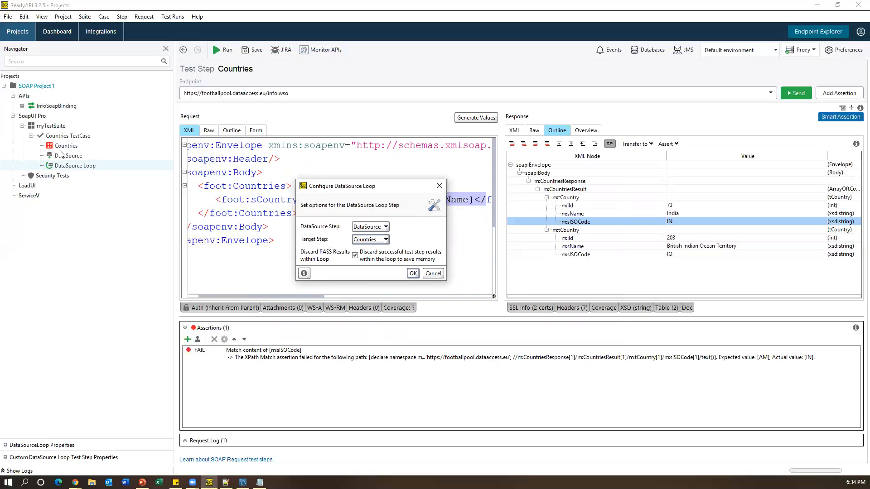
left_click(413, 273)
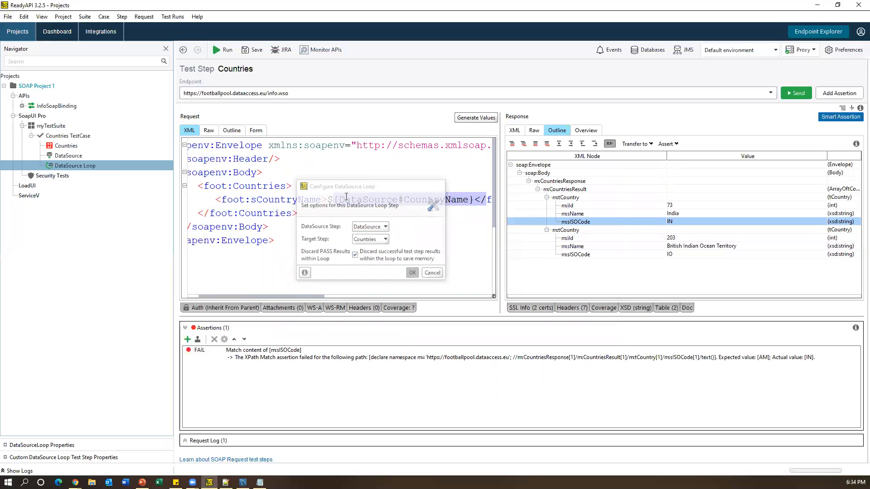
left_click(142, 170)
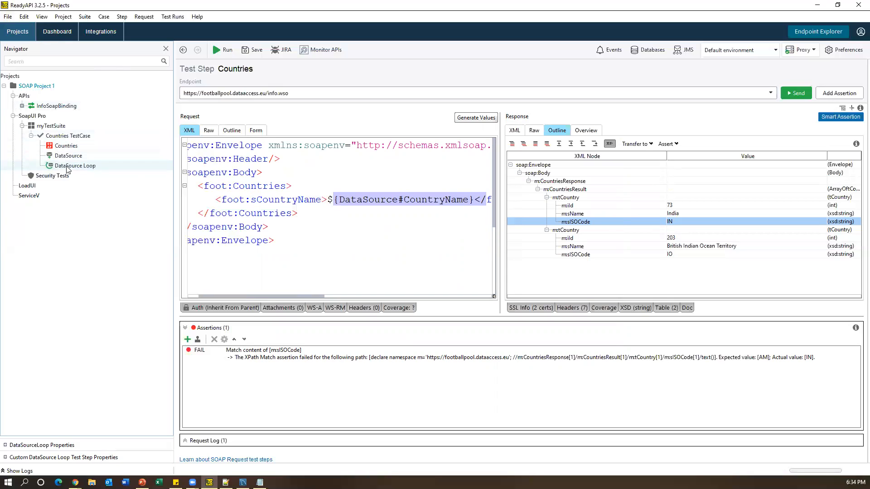
left_click_drag(66, 147, 67, 161)
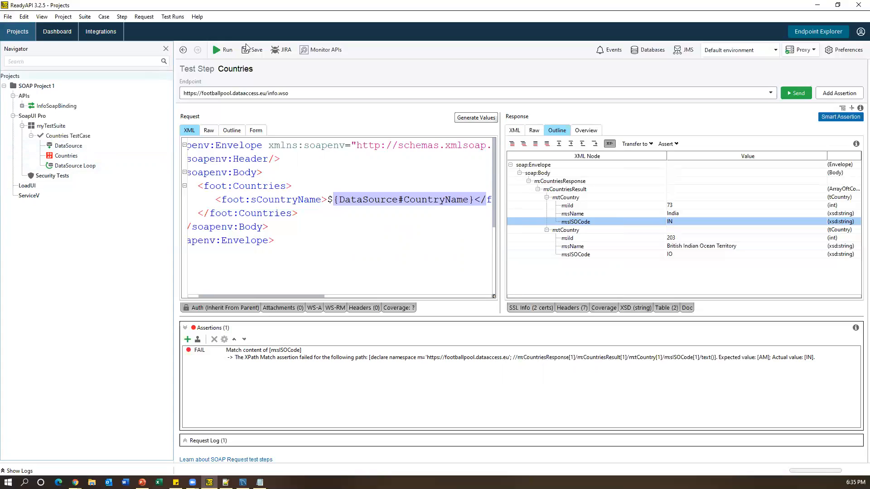
- Run the whole Countries TestCase and view its Transaction Log
left_click(58, 137)
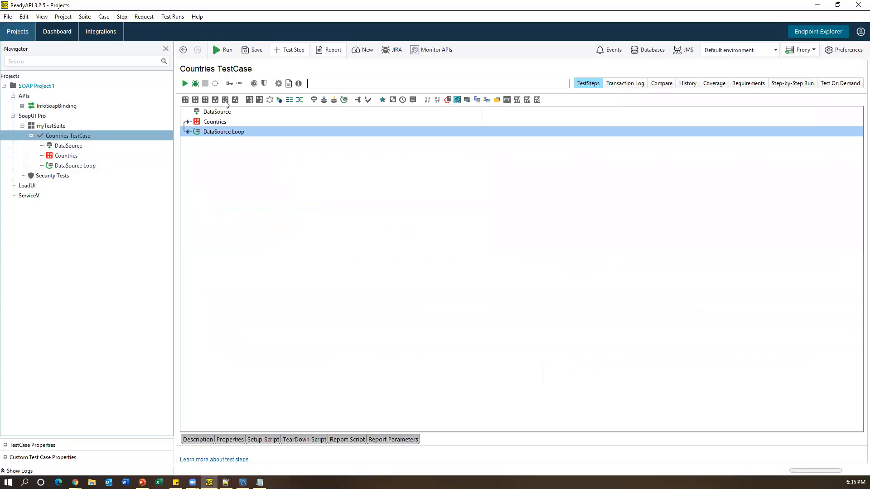
left_click(225, 51)
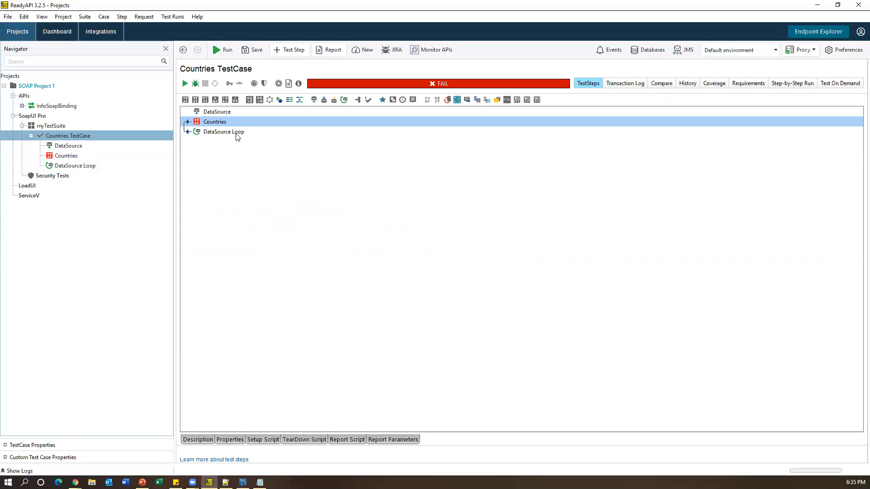
left_click(631, 85)
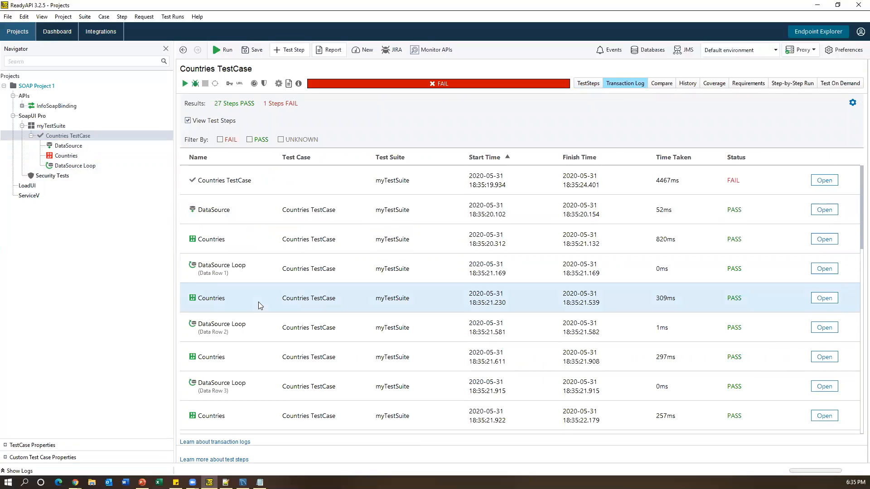
- Open the request and response details of the FAIL Countries entry in the log
scroll(260, 305, "down", 1)
scroll(259, 305, "down", 5)
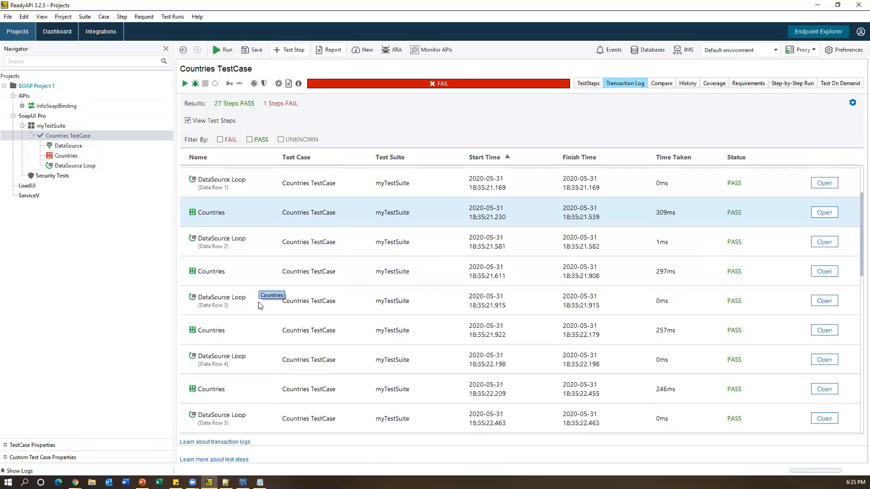
scroll(260, 306, "down", 4)
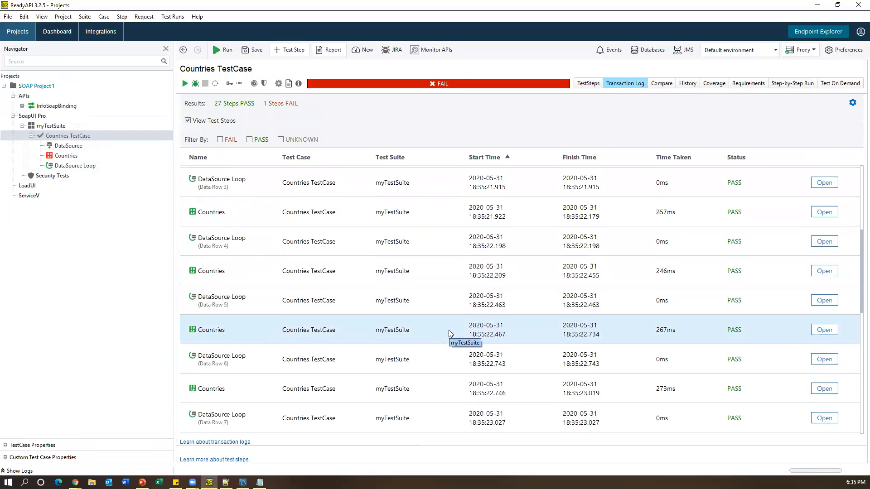
scroll(449, 331, "down", 5)
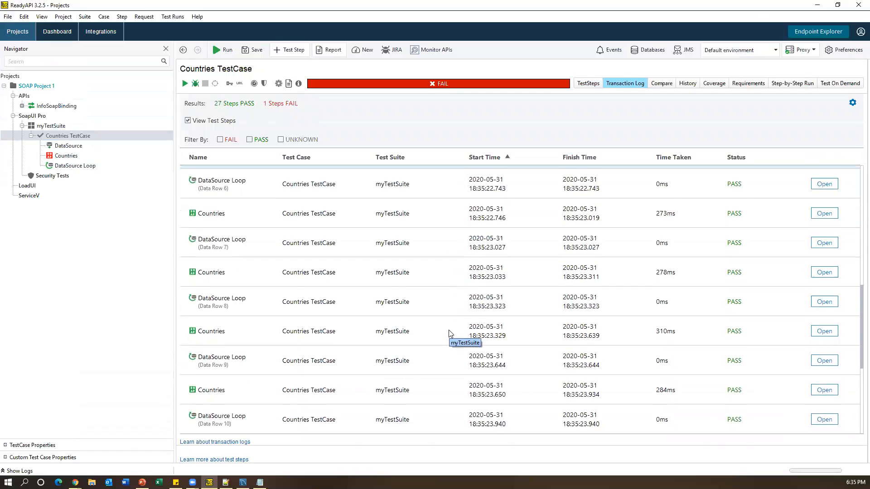
scroll(449, 329, "down", 5)
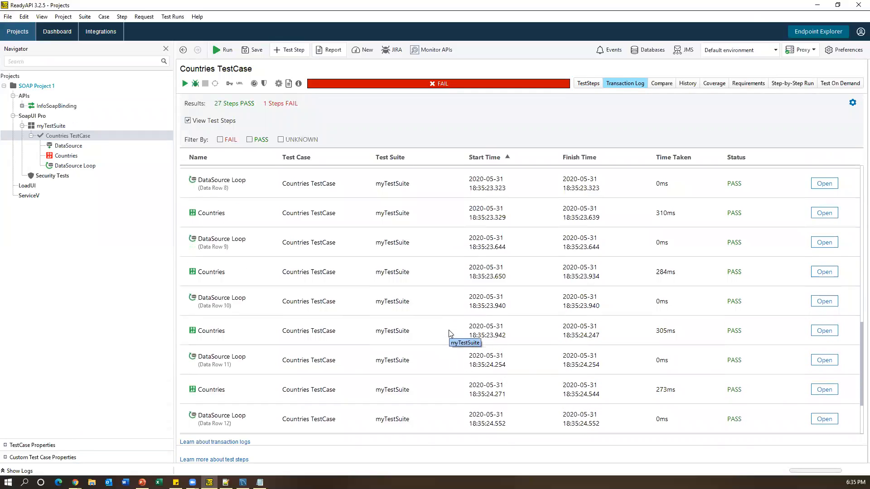
scroll(450, 334, "down", 3)
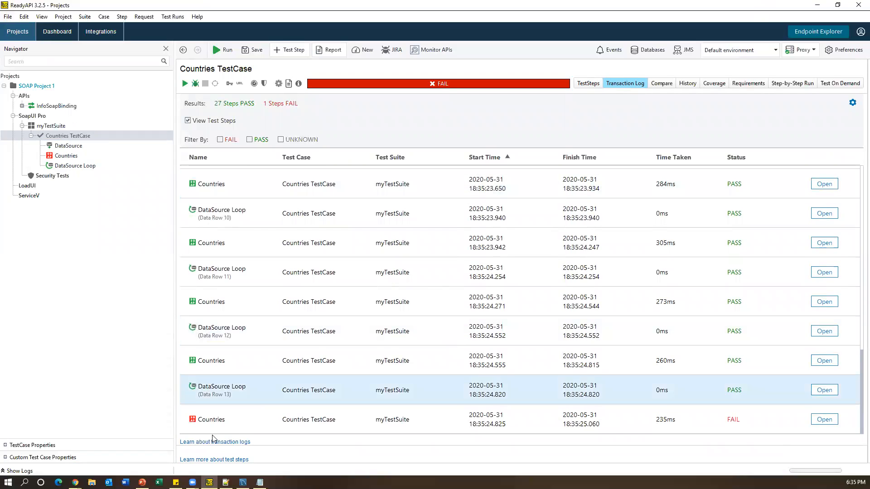
left_click(213, 427)
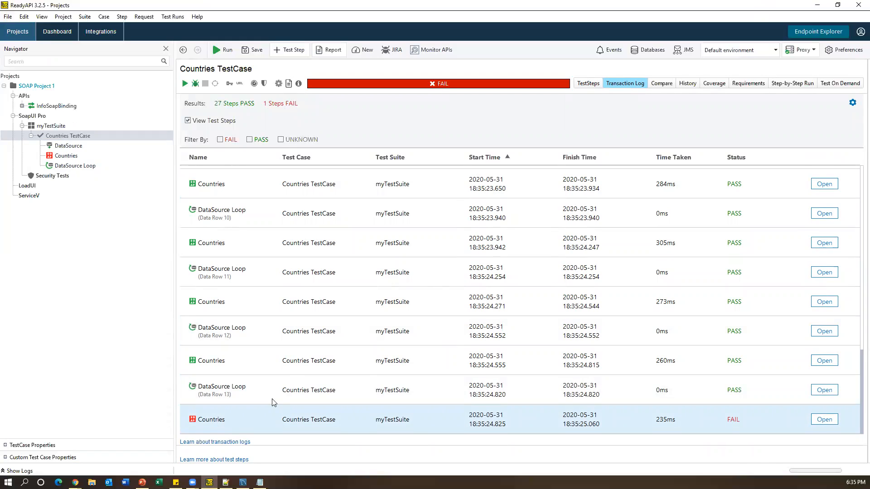
left_click(822, 420)
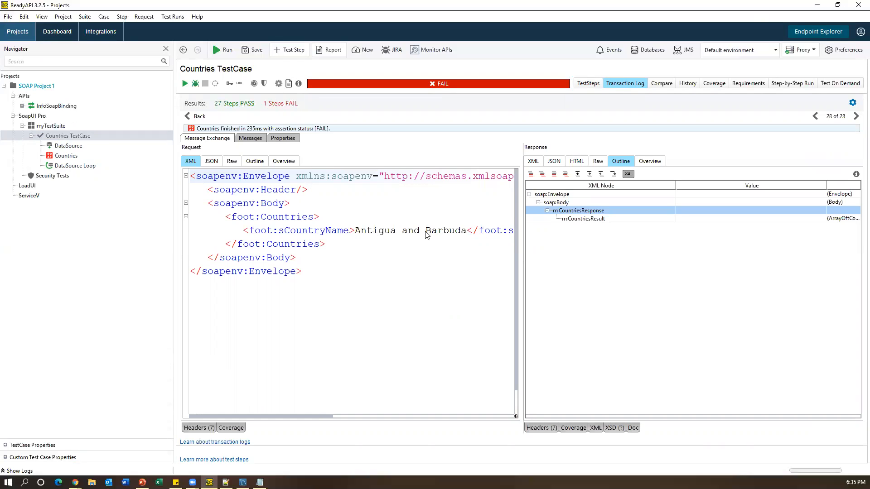
- View the failed response as XML, then go back to the transaction log scrolled to its first entry
left_click(533, 162)
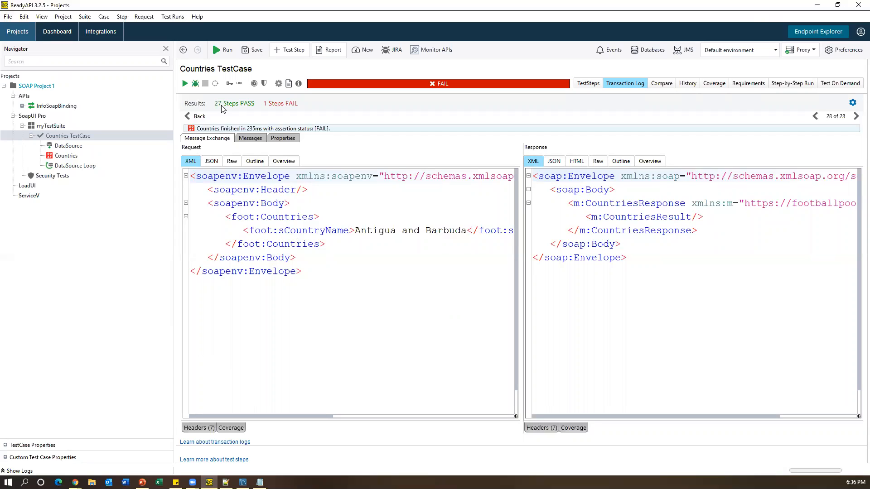
left_click(199, 117)
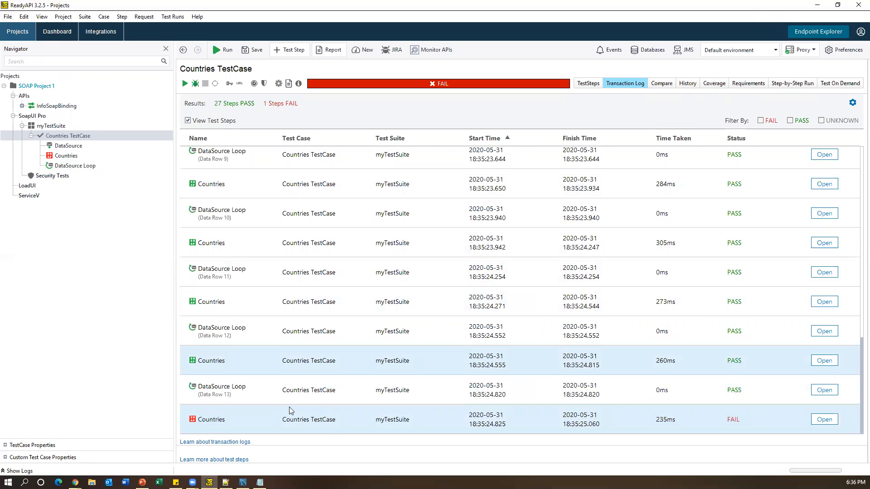
scroll(286, 410, "up", 4)
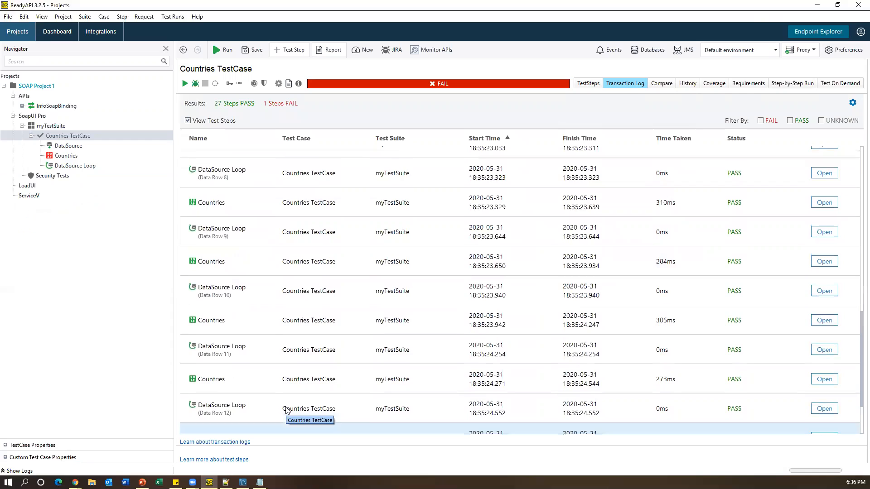
scroll(285, 410, "up", 3)
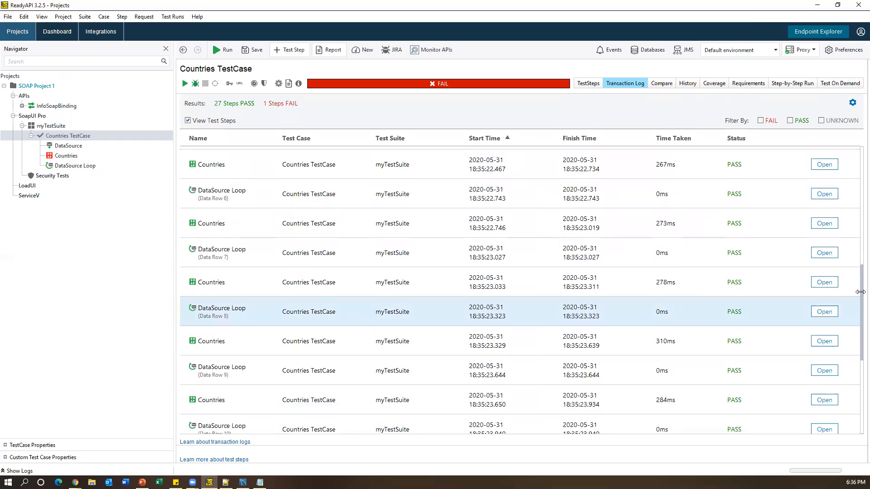
left_click_drag(857, 273, 857, 155)
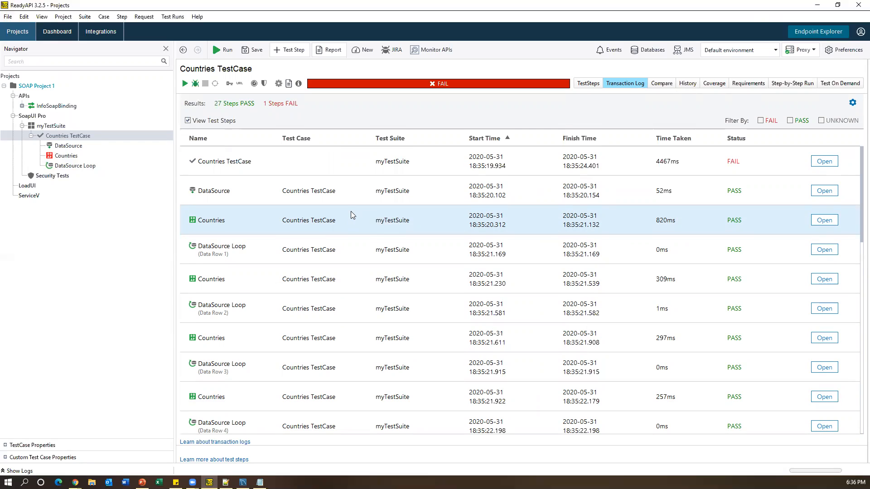
- Highlight the JDBC URL, MySQL driver class, driver folder and setup steps, then show the JDBC slide
left_click(260, 482)
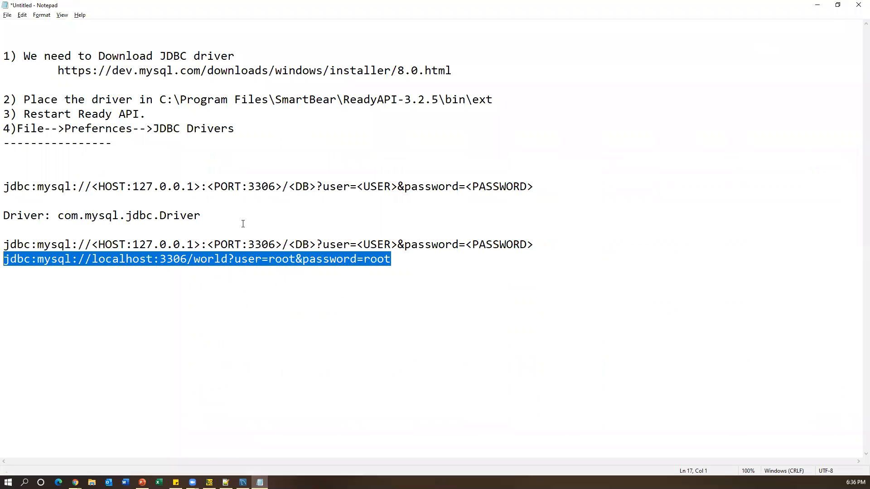
left_click(269, 135)
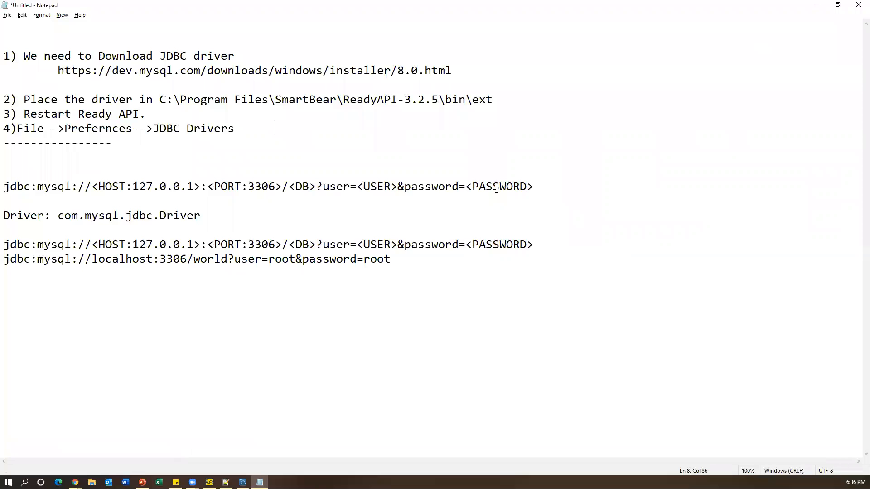
left_click_drag(574, 184, 29, 176)
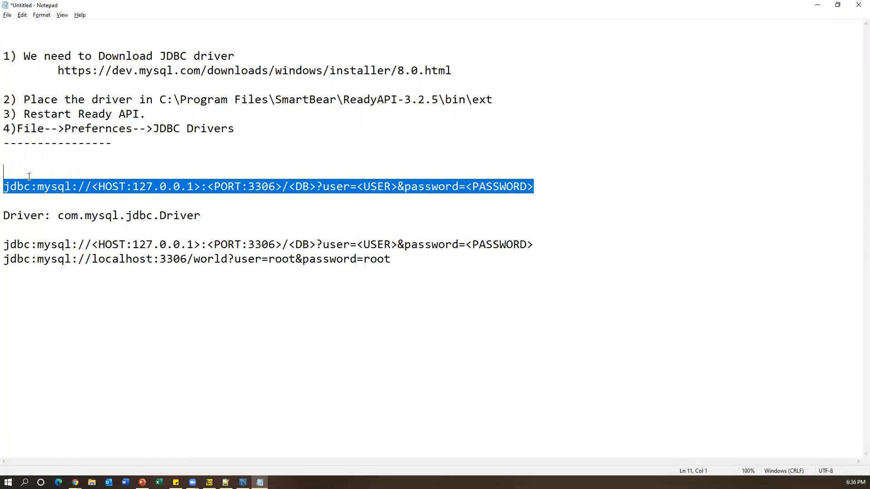
left_click_drag(208, 215, 4, 215)
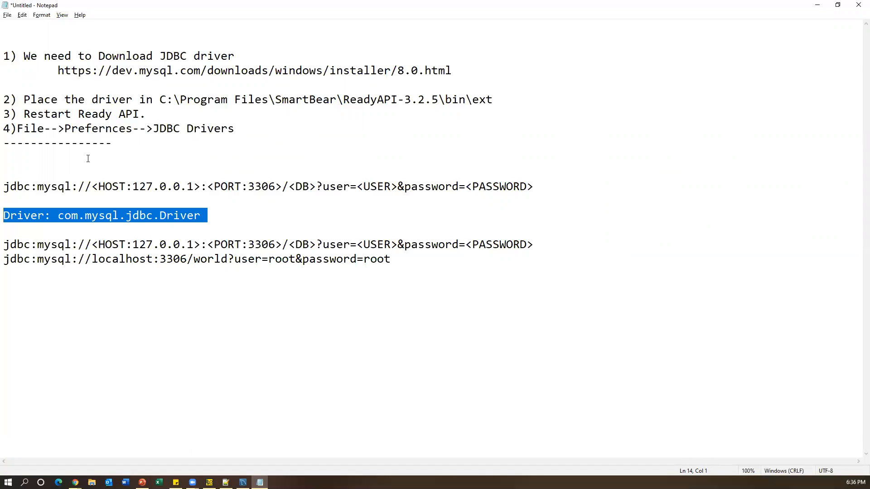
left_click_drag(159, 100, 495, 101)
left_click_drag(245, 143, 5, 41)
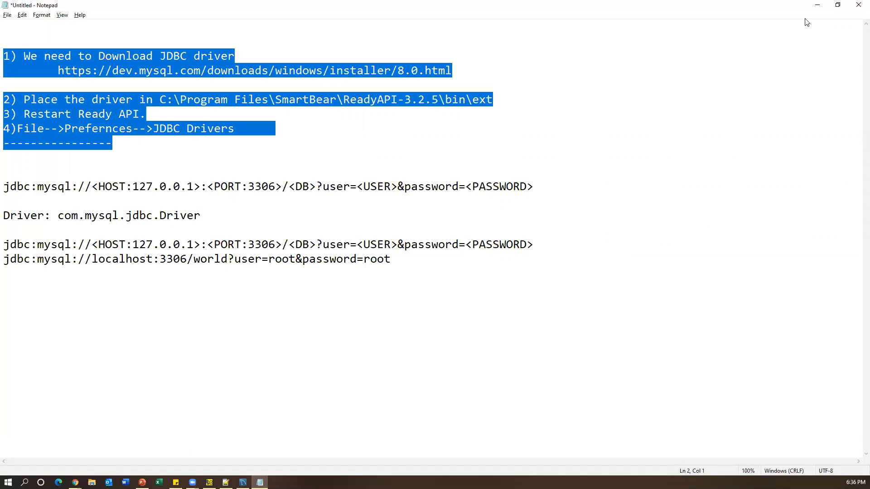
left_click(817, 5)
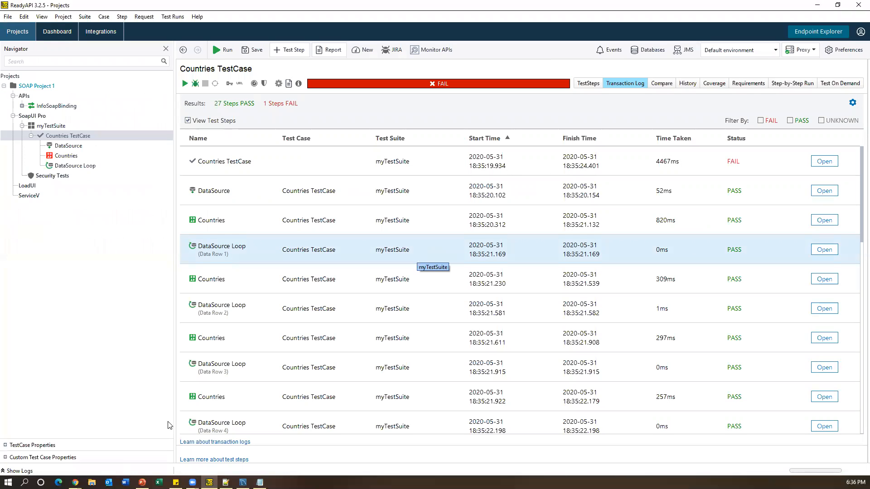
left_click(141, 482)
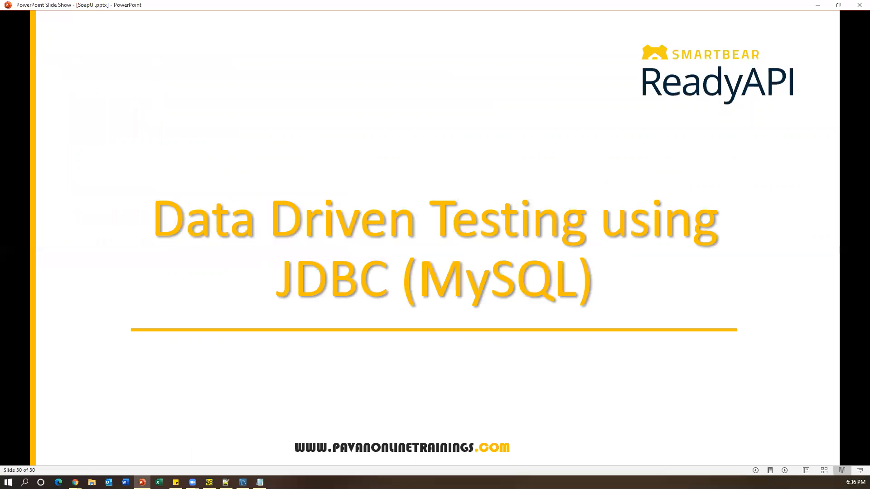